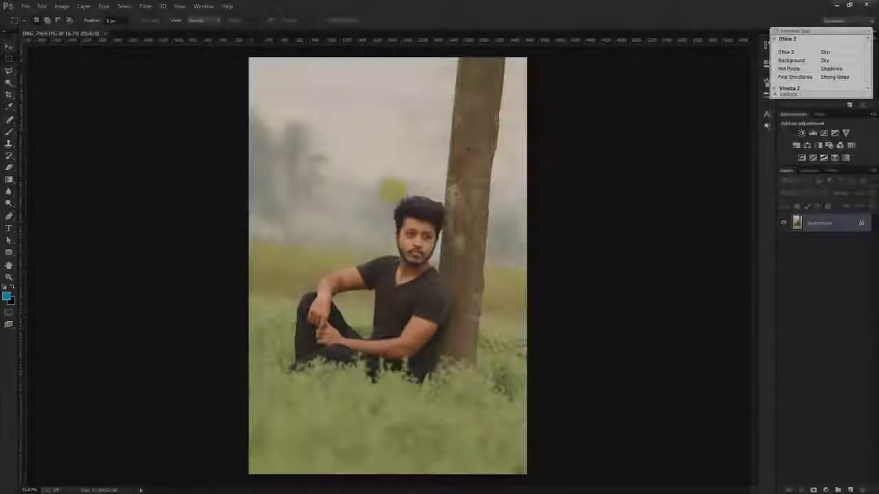
# Select the Crop tool to place a crop frame around the portrait photo.
pyautogui.click(10, 92)
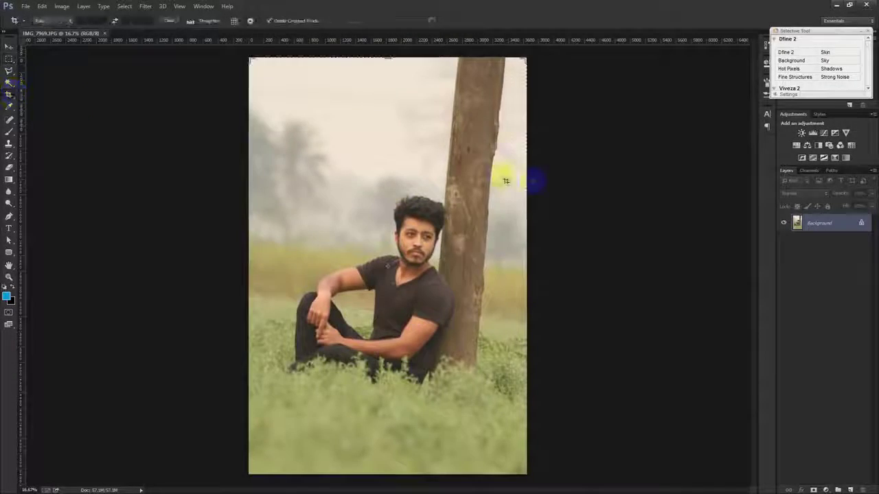
# Rotate the crop about -4.7° to straighten the photo, enlarge the frame, and apply it.
pyautogui.moveTo(575, 185); pyautogui.dragTo(577, 167)
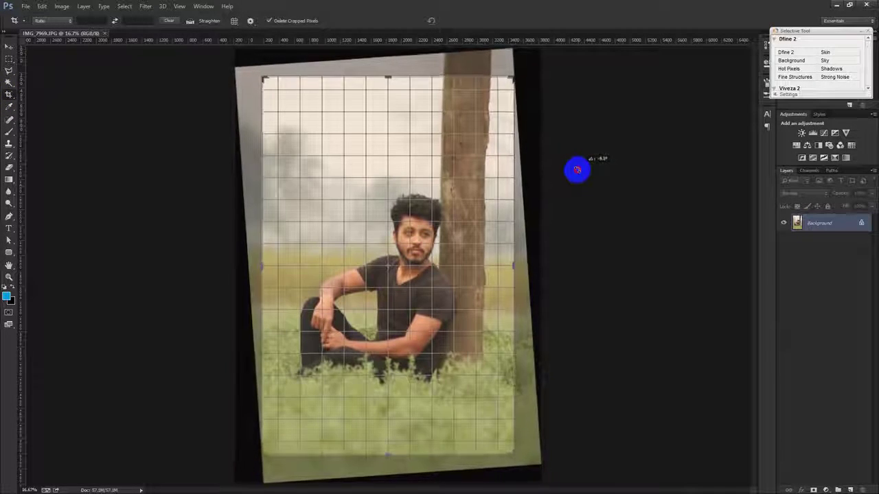
pyautogui.moveTo(577, 167); pyautogui.dragTo(576, 166)
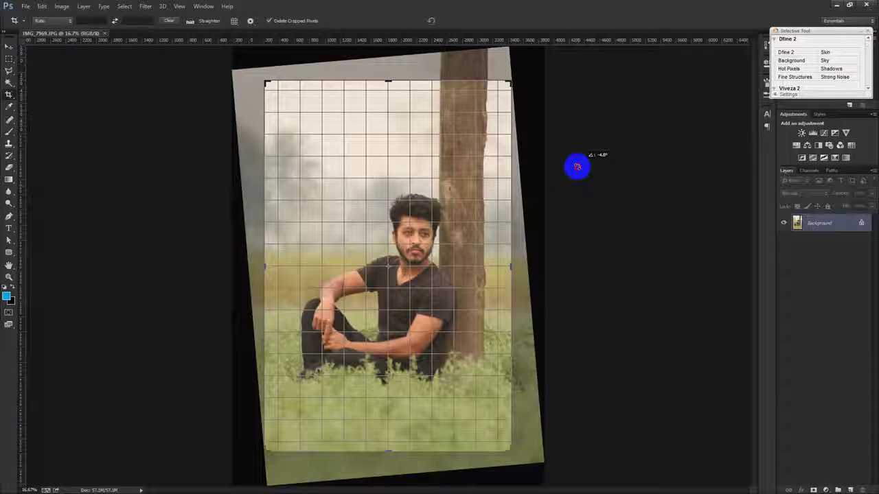
pyautogui.moveTo(576, 166); pyautogui.dragTo(577, 166)
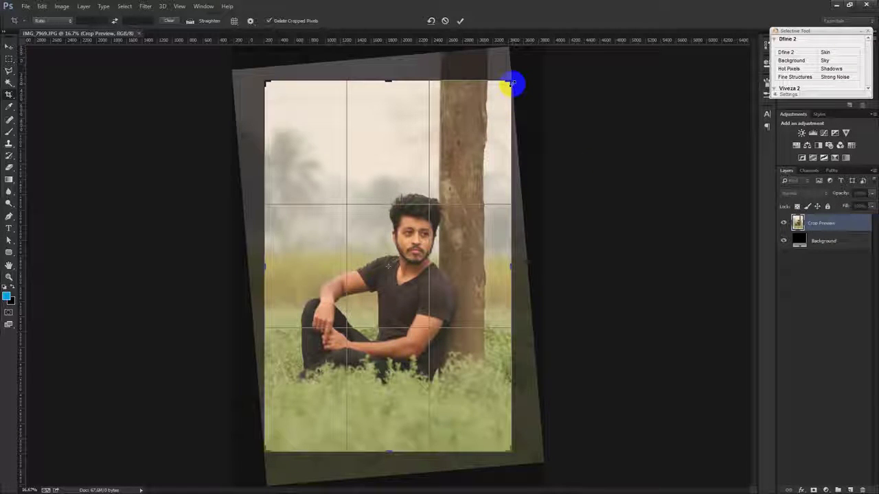
pyautogui.moveTo(511, 83); pyautogui.dragTo(542, 73)
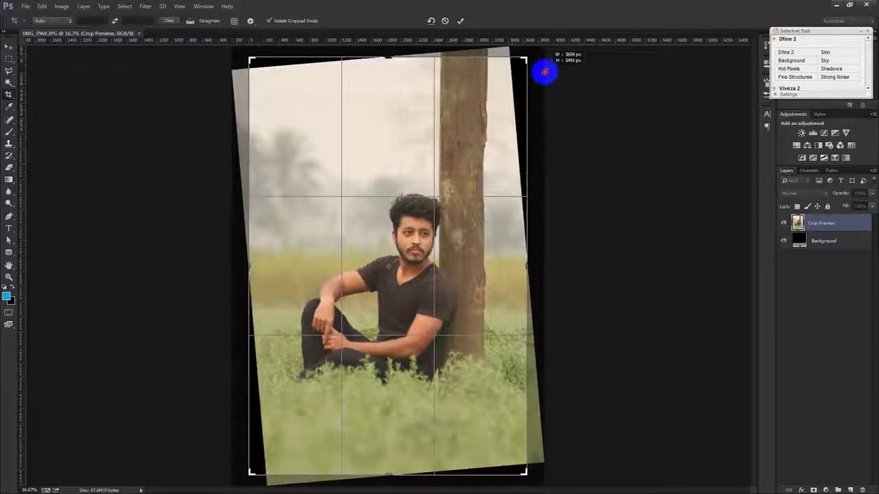
pyautogui.moveTo(542, 73); pyautogui.dragTo(552, 69)
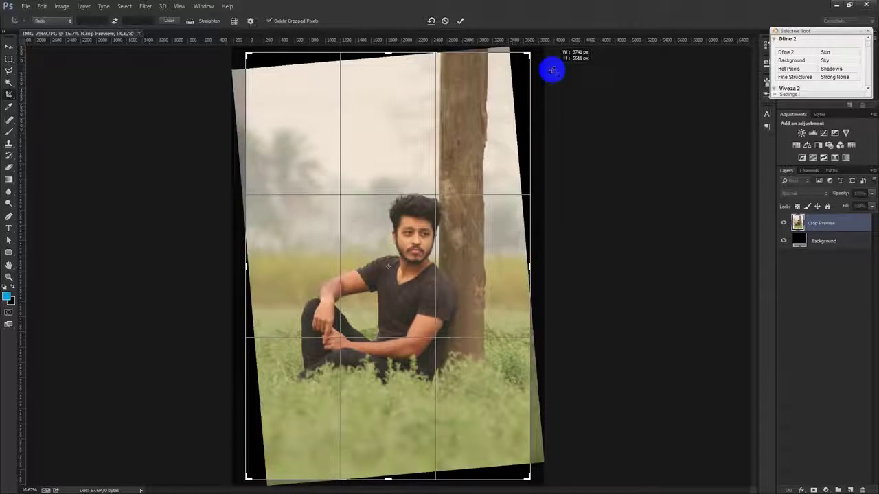
pyautogui.click(461, 20)
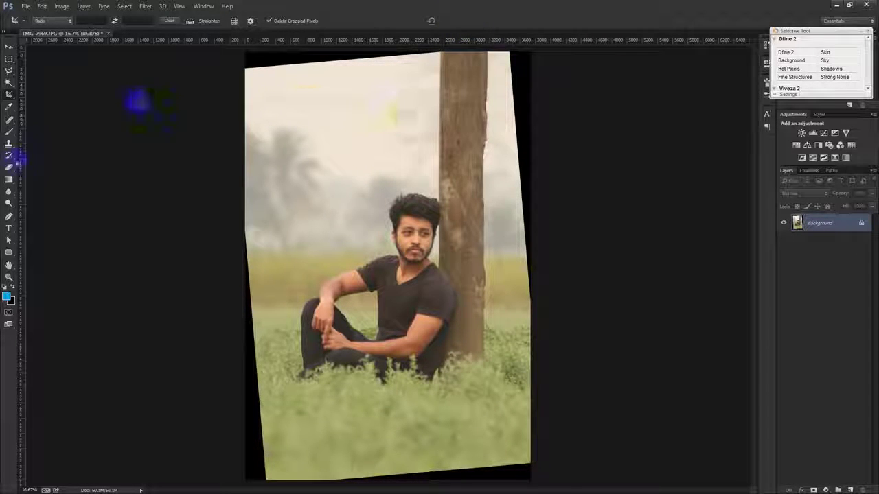
# Switch to the Clone Stamp tool with a 150 px brush.
pyautogui.click(10, 145)
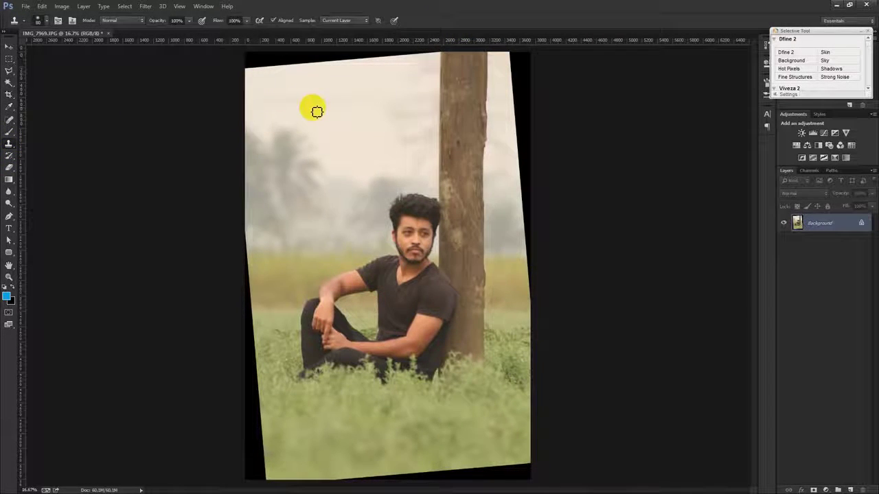
pyautogui.rightClick(314, 108)
pyautogui.moveTo(395, 130); pyautogui.dragTo(386, 129)
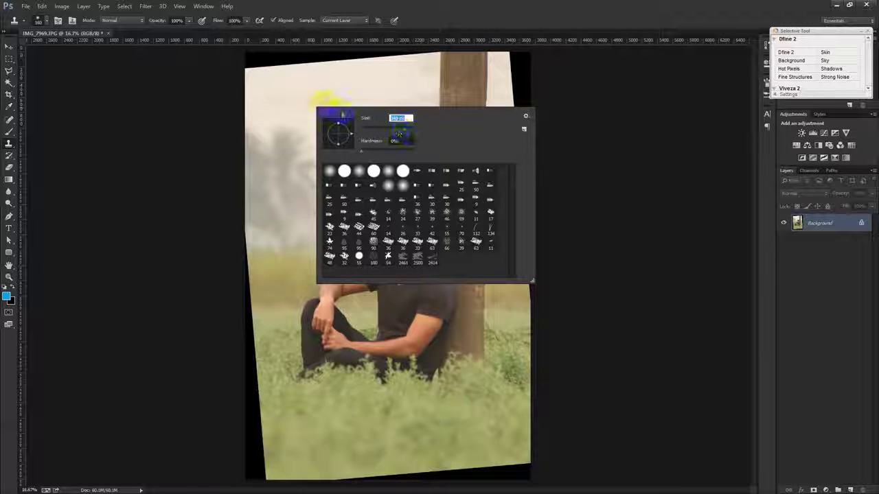
pyautogui.press('Return')
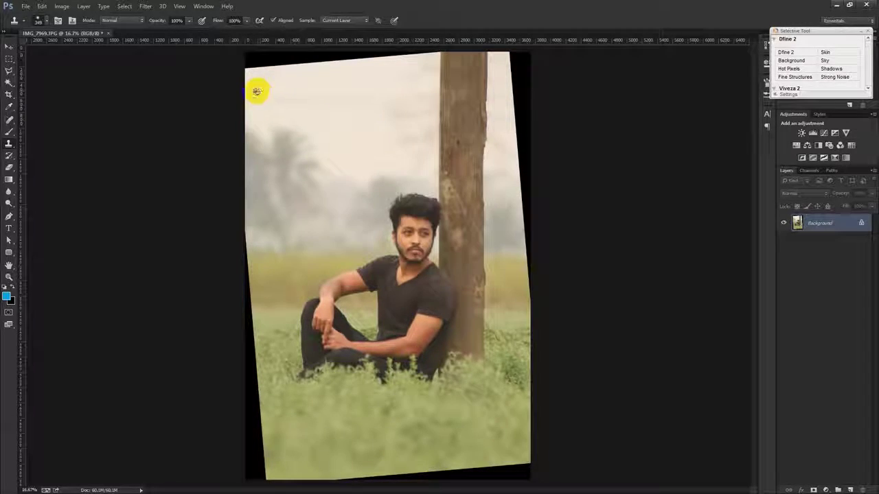
# Clone sky from near the tree over the black top-left corner.
pyautogui.moveTo(249, 83)
pyautogui.mouseDown()
pyautogui.moveTo(259, 68)
pyautogui.moveTo(285, 72)
pyautogui.moveTo(274, 62)
pyautogui.moveTo(428, 53)
pyautogui.moveTo(422, 44)
pyautogui.mouseUp()
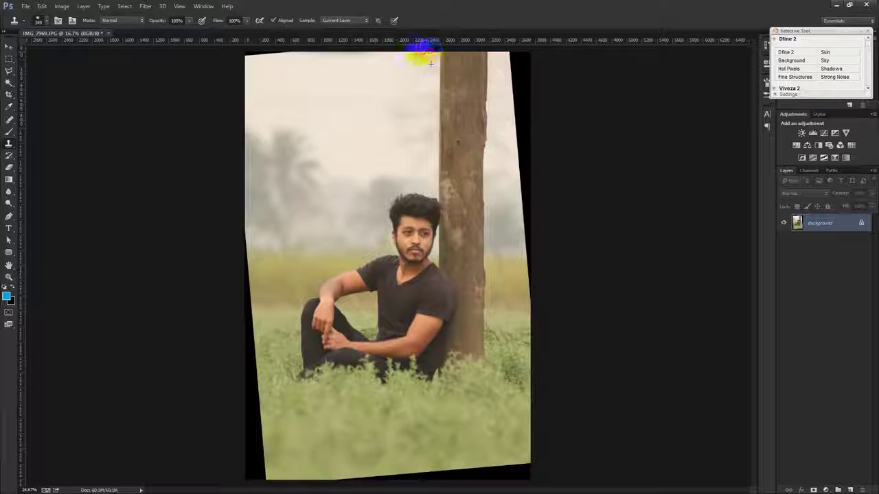
pyautogui.hotkey('ctrl', 'z')
pyautogui.moveTo(376, 78); pyautogui.dragTo(434, 65)
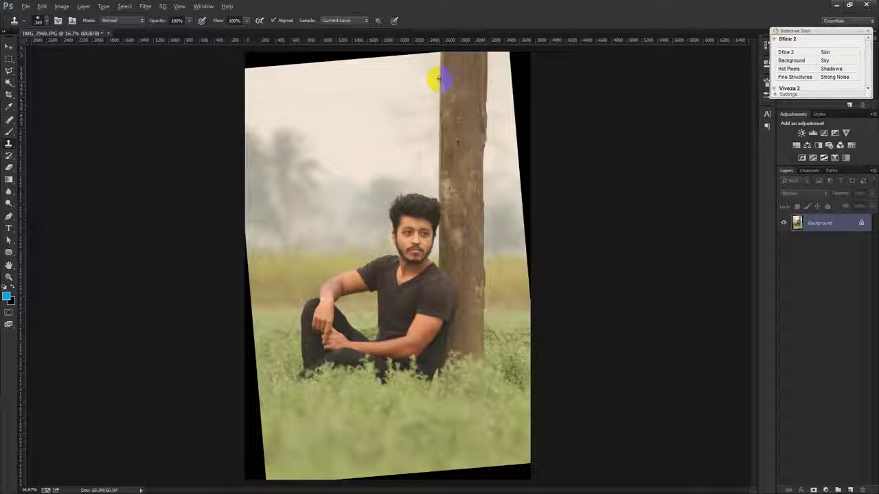
pyautogui.moveTo(439, 77)
pyautogui.mouseDown()
pyautogui.moveTo(434, 68)
pyautogui.moveTo(249, 67)
pyautogui.mouseUp()
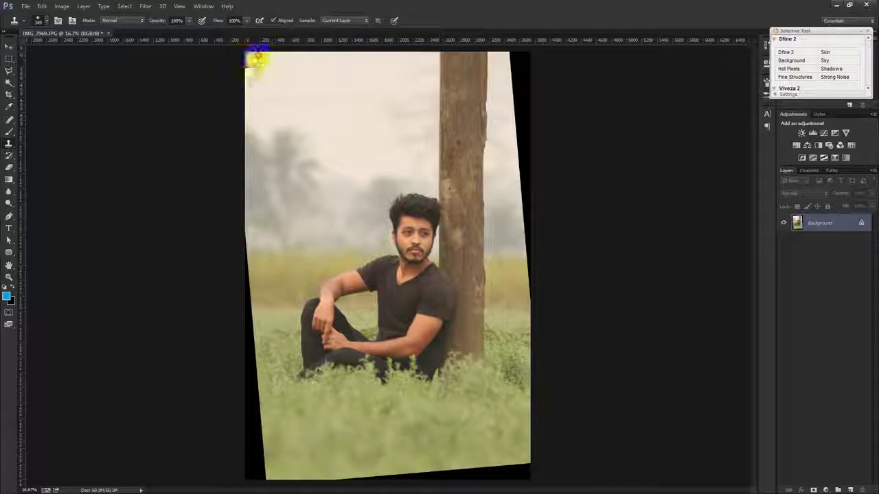
pyautogui.moveTo(547, 239)
pyautogui.mouseDown()
pyautogui.moveTo(402, 352)
pyautogui.moveTo(314, 353)
pyautogui.mouseUp()
# Clone grass over the black strip down the left edge and along the bottom.
pyautogui.click(249, 248)
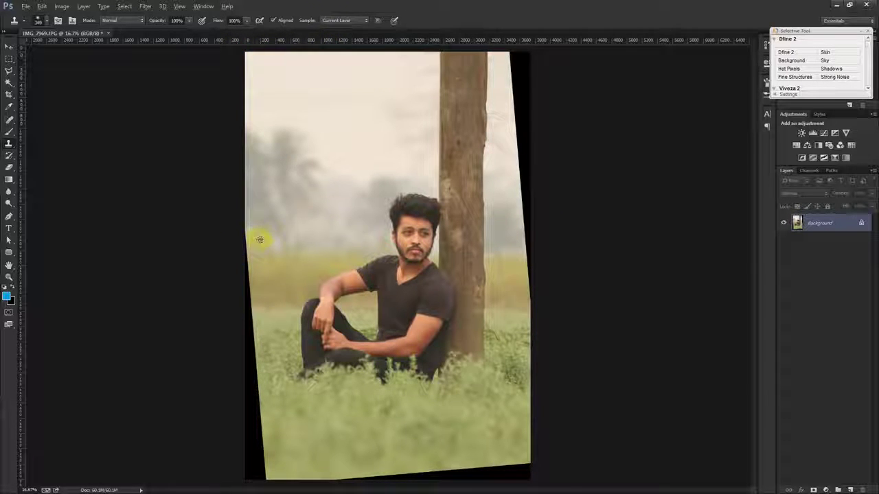
pyautogui.moveTo(240, 236); pyautogui.dragTo(260, 238)
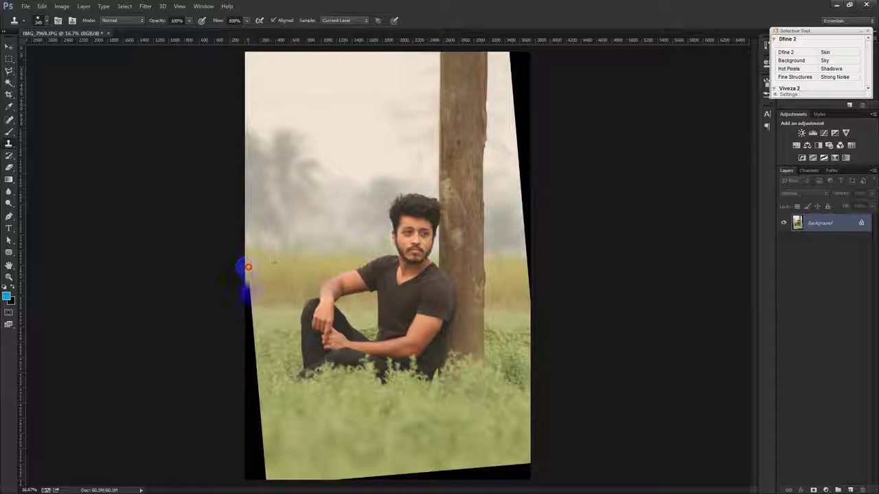
pyautogui.moveTo(250, 301)
pyautogui.mouseDown()
pyautogui.moveTo(243, 359)
pyautogui.moveTo(265, 472)
pyautogui.moveTo(236, 387)
pyautogui.moveTo(255, 484)
pyautogui.moveTo(233, 477)
pyautogui.mouseUp()
pyautogui.moveTo(303, 470)
pyautogui.mouseDown()
pyautogui.moveTo(543, 471)
pyautogui.moveTo(449, 482)
pyautogui.mouseUp()
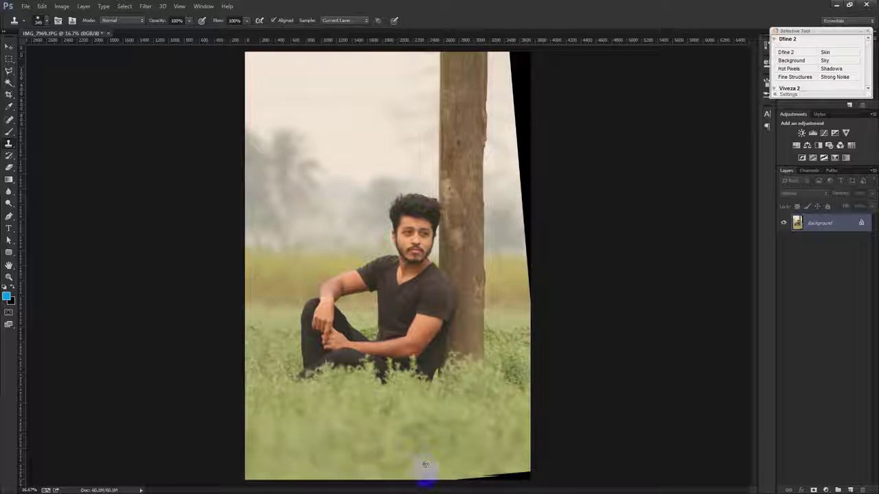
# Clone over the black bottom-right, right-edge and top-right wedges beside the trunk.
pyautogui.moveTo(519, 477); pyautogui.dragTo(548, 470)
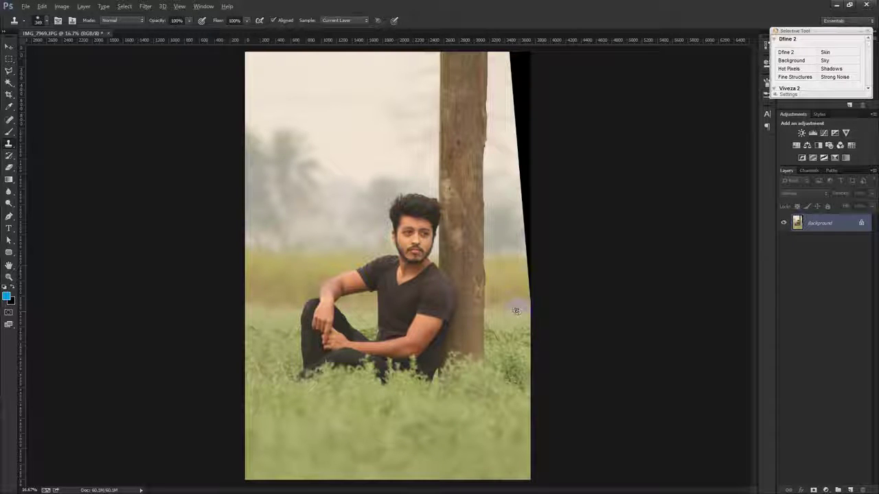
pyautogui.moveTo(529, 306); pyautogui.dragTo(520, 133)
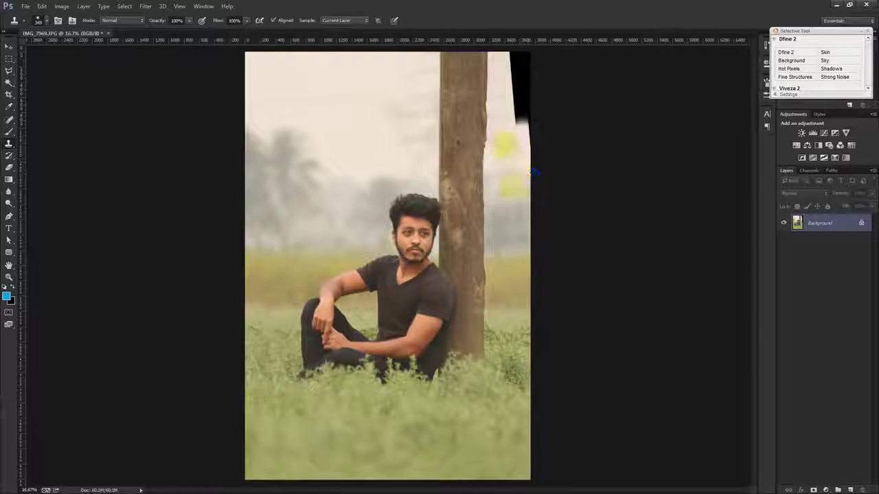
pyautogui.scroll(3, 533, 172)
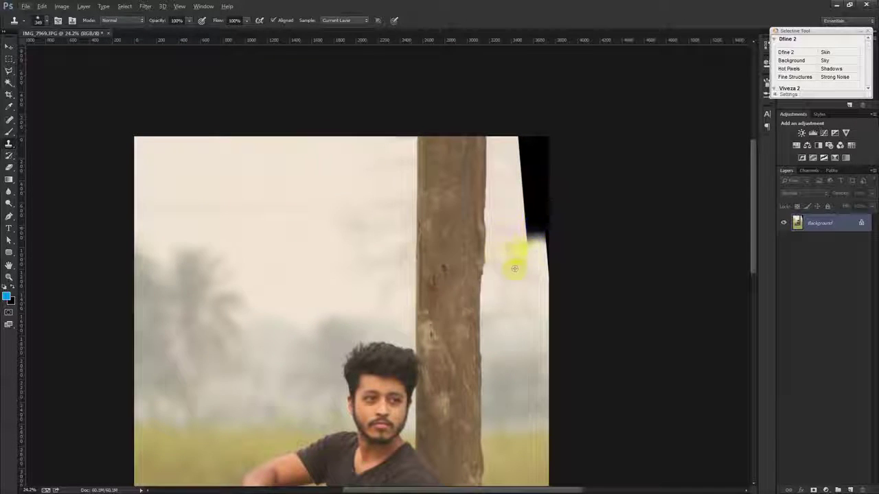
pyautogui.moveTo(514, 268)
pyautogui.mouseDown()
pyautogui.moveTo(513, 276)
pyautogui.moveTo(543, 273)
pyautogui.moveTo(525, 147)
pyautogui.moveTo(514, 238)
pyautogui.moveTo(504, 200)
pyautogui.moveTo(508, 147)
pyautogui.moveTo(526, 239)
pyautogui.moveTo(513, 235)
pyautogui.moveTo(511, 160)
pyautogui.moveTo(501, 151)
pyautogui.moveTo(500, 186)
pyautogui.moveTo(513, 148)
pyautogui.moveTo(533, 147)
pyautogui.moveTo(530, 209)
pyautogui.moveTo(549, 158)
pyautogui.moveTo(530, 152)
pyautogui.moveTo(534, 143)
pyautogui.moveTo(549, 147)
pyautogui.moveTo(553, 202)
pyautogui.moveTo(545, 142)
pyautogui.moveTo(556, 212)
pyautogui.mouseUp()
pyautogui.scroll(-3, 557, 278)
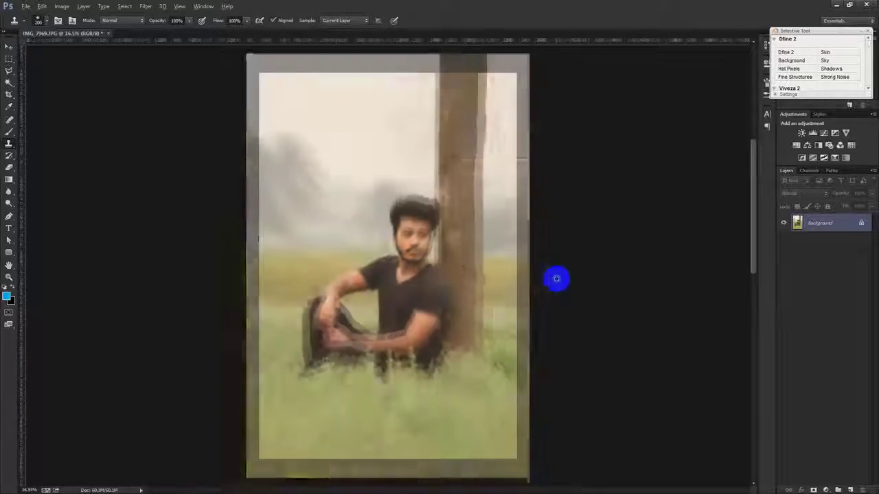
pyautogui.scroll(-2, 555, 277)
pyautogui.scroll(2, 554, 276)
pyautogui.scroll(1, 558, 276)
pyautogui.scroll(1, 562, 273)
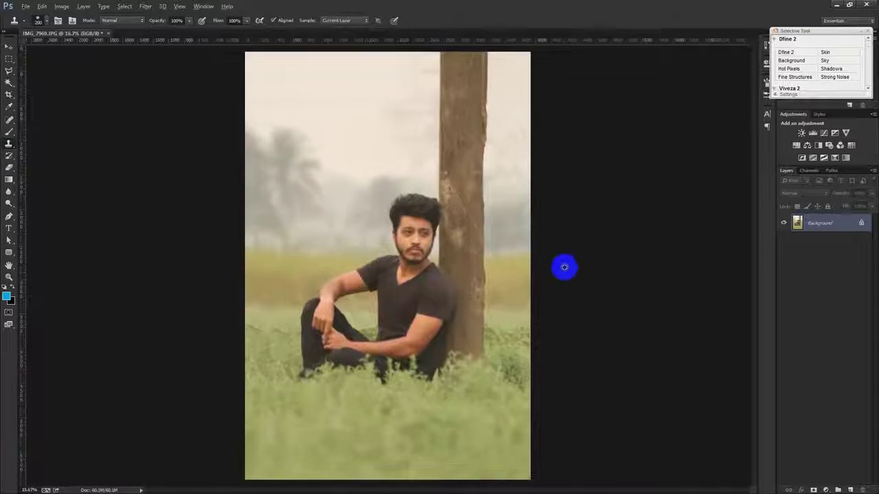
pyautogui.click(8, 46)
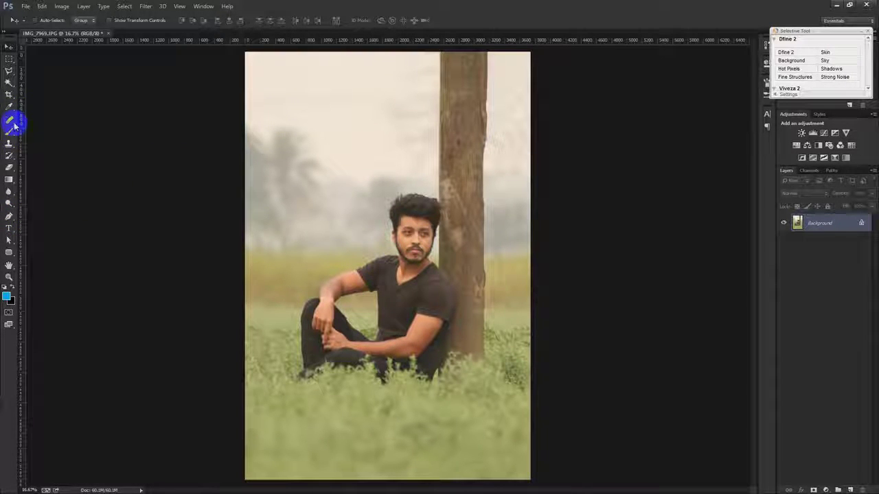
# Duplicate the Background layer as 'Background copy' above the original.
pyautogui.click(10, 145)
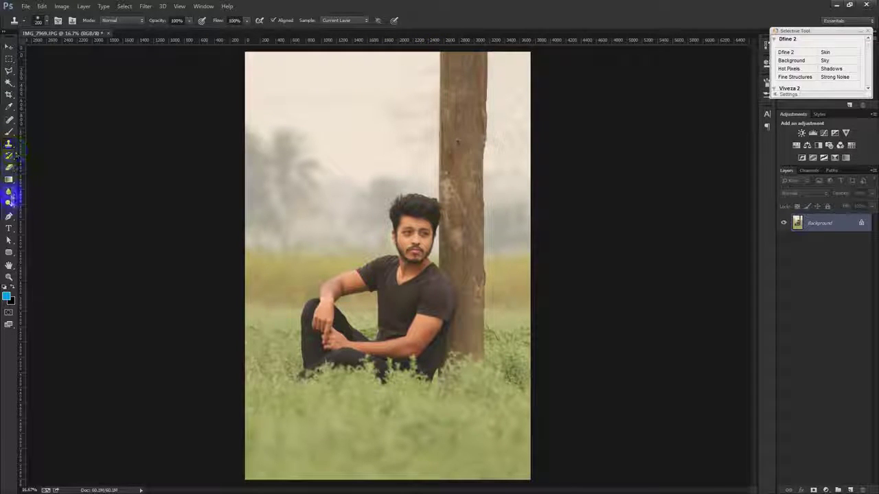
pyautogui.click(9, 215)
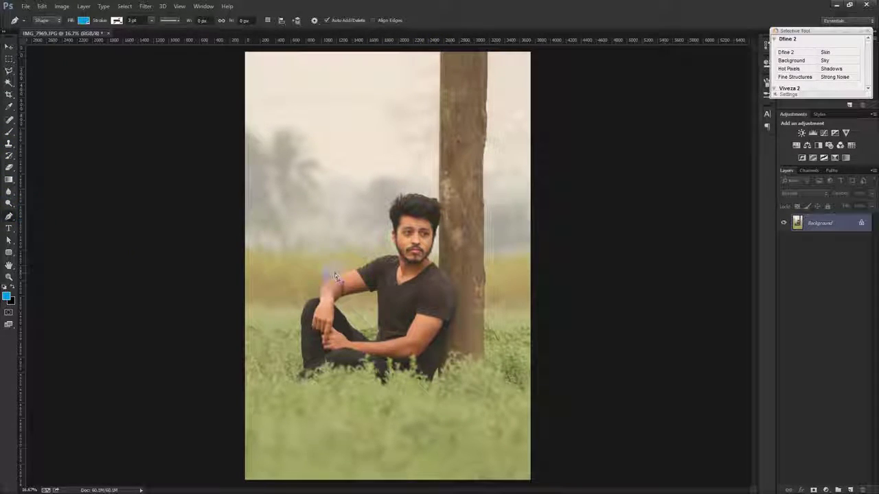
pyautogui.rightClick(821, 221)
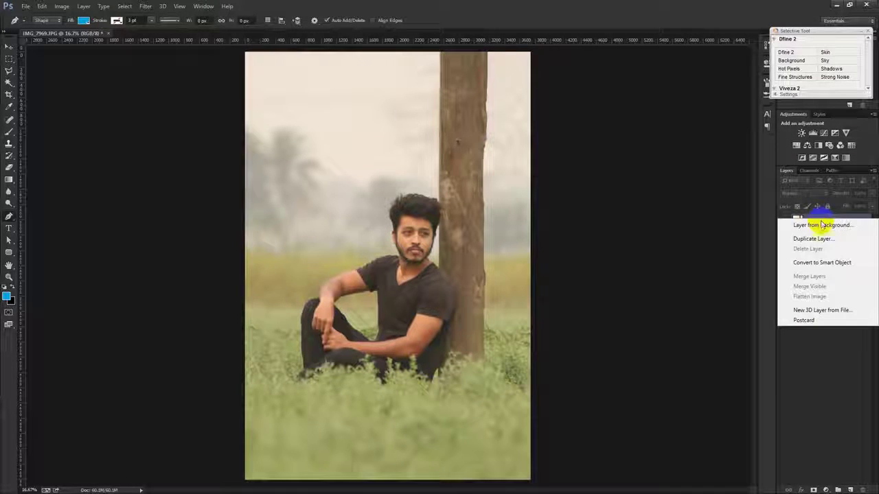
pyautogui.click(810, 237)
pyautogui.click(519, 151)
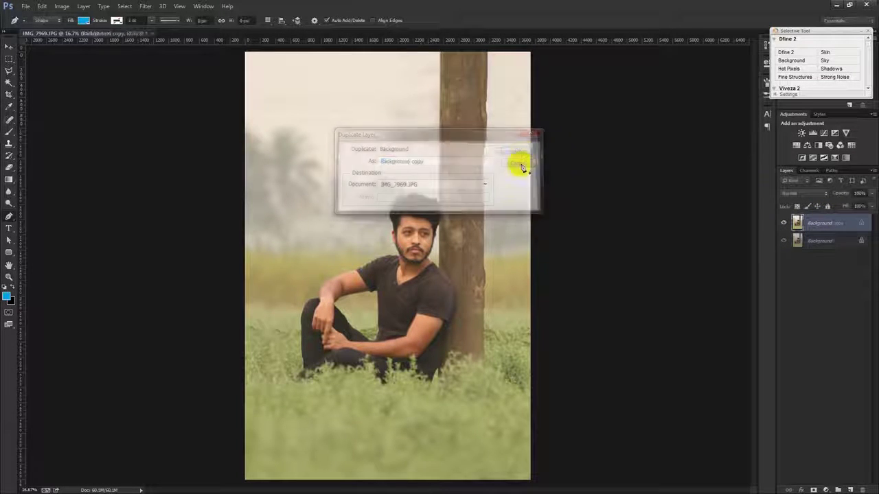
pyautogui.scroll(3, 302, 336)
pyautogui.scroll(-2, 282, 338)
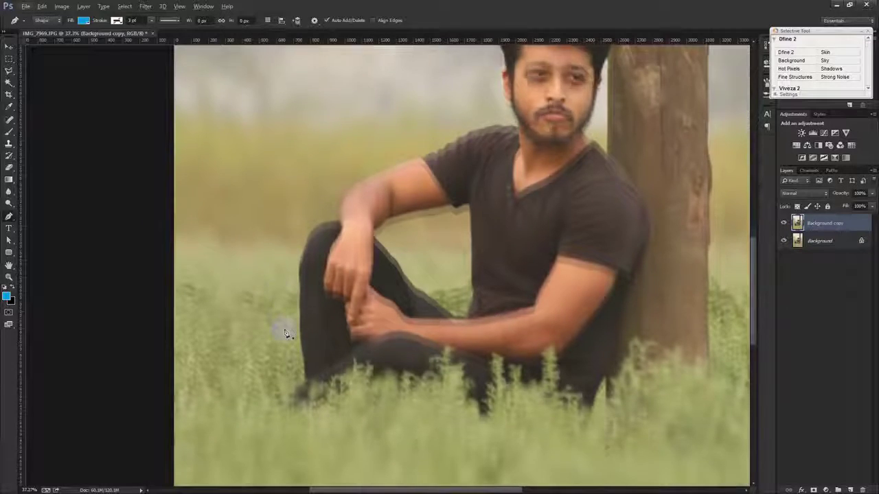
# Start outlining with the Pen, then undo the accidental Shape 1 layer.
pyautogui.scroll(-2, 284, 329)
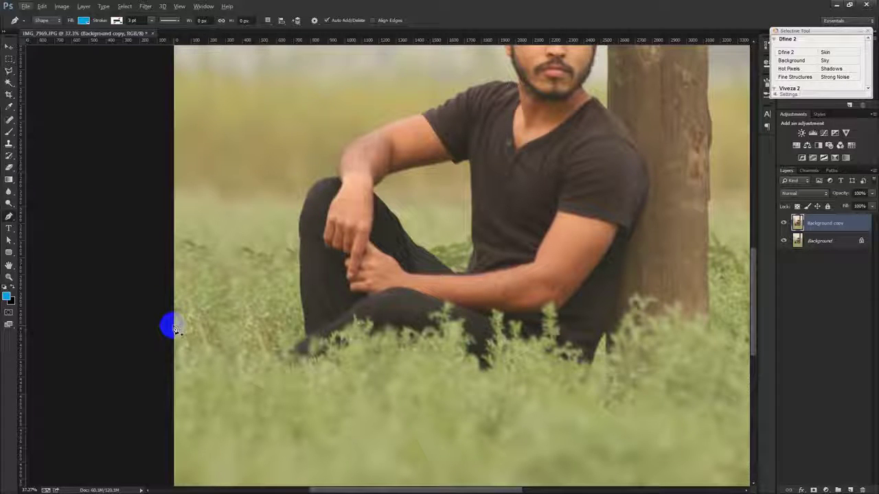
pyautogui.click(173, 328)
pyautogui.scroll(3, 274, 318)
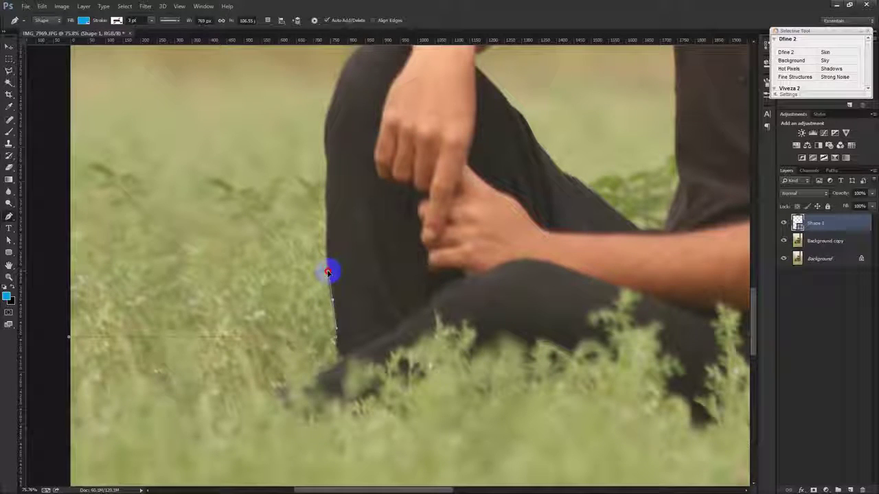
pyautogui.moveTo(331, 273); pyautogui.dragTo(330, 254)
pyautogui.hotkey('ctrl', 'alt', 'z')
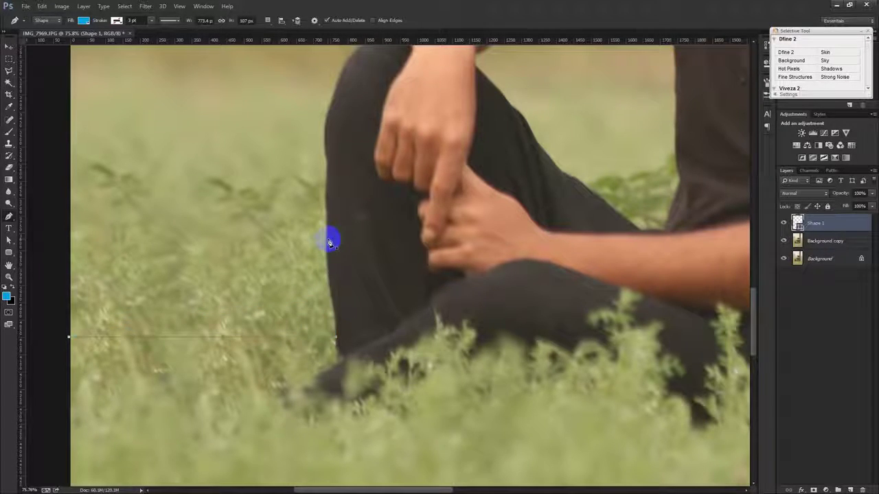
pyautogui.hotkey('ctrl', 'alt', 'z')
# Switch the Pen tool mode from Shape to Path.
pyautogui.click(62, 7)
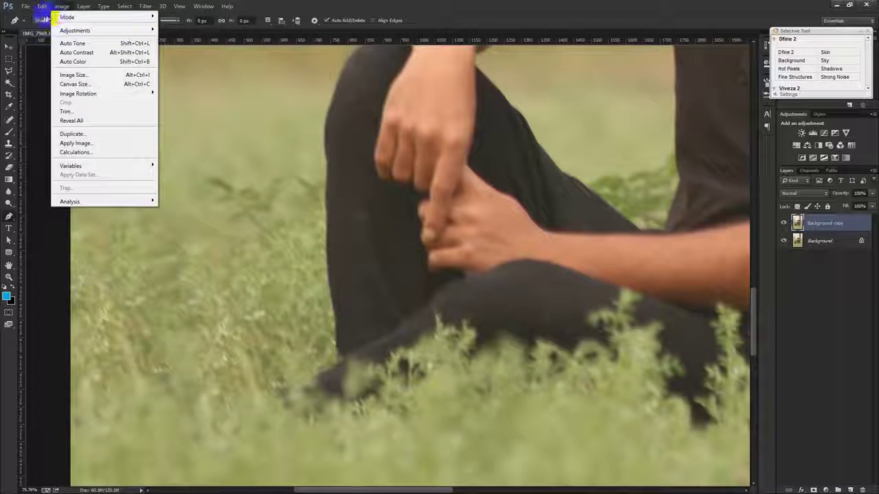
pyautogui.click(41, 20)
pyautogui.click(43, 39)
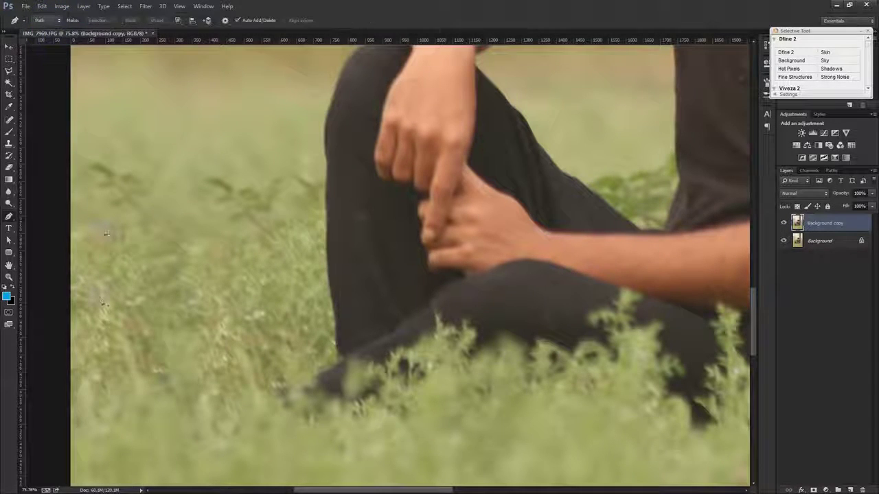
# Begin the pen path at the left edge, tracing up the man's leg, wrist, arm and shirt.
pyautogui.click(61, 354)
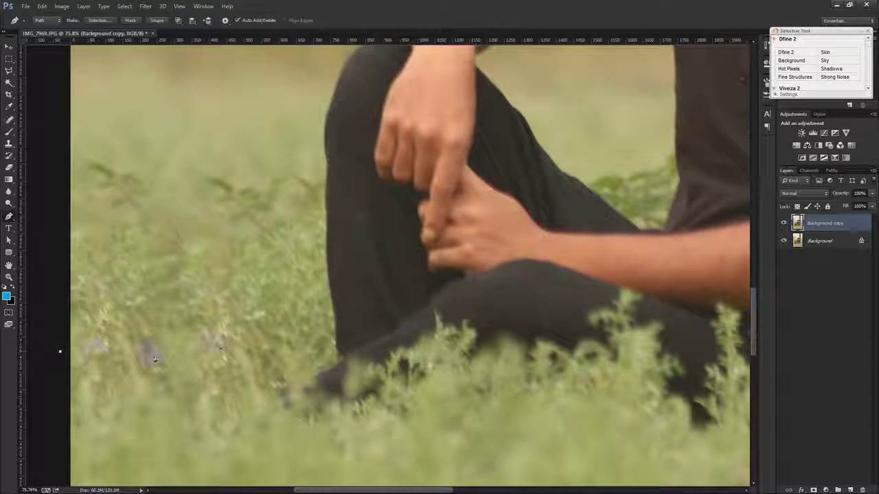
pyautogui.moveTo(335, 339); pyautogui.dragTo(346, 363)
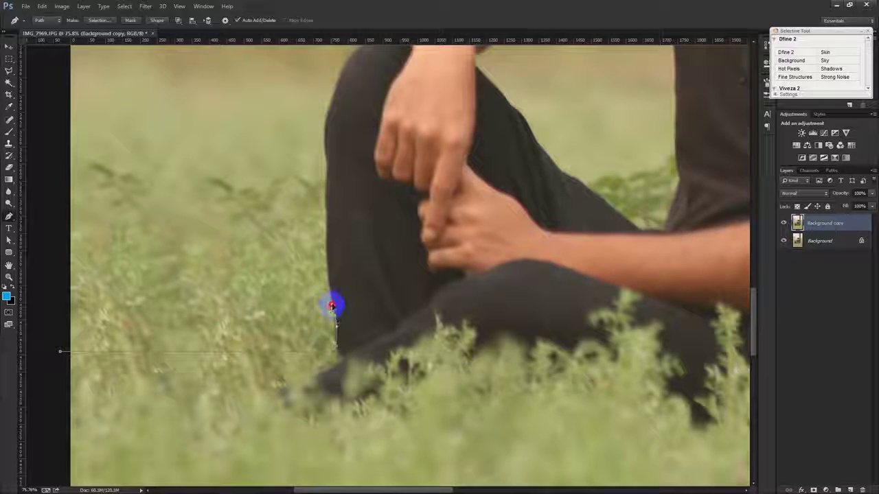
pyautogui.scroll(1, 337, 243)
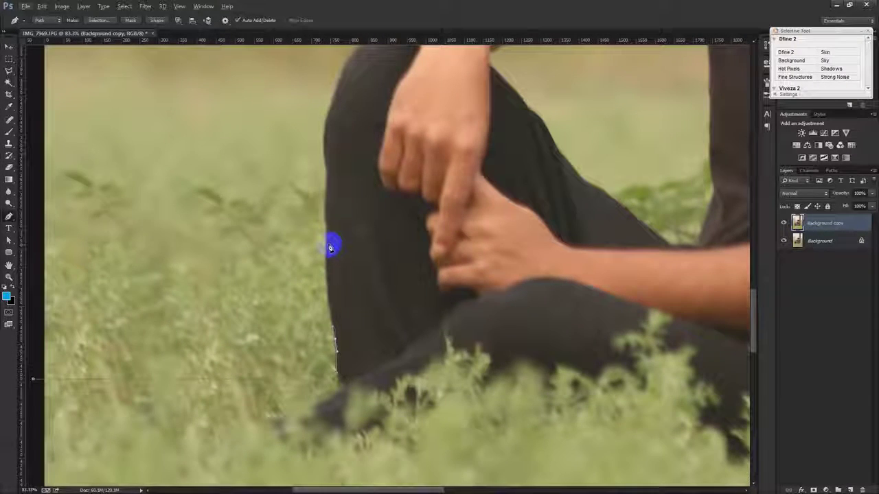
pyautogui.scroll(1, 329, 241)
pyautogui.scroll(1, 331, 237)
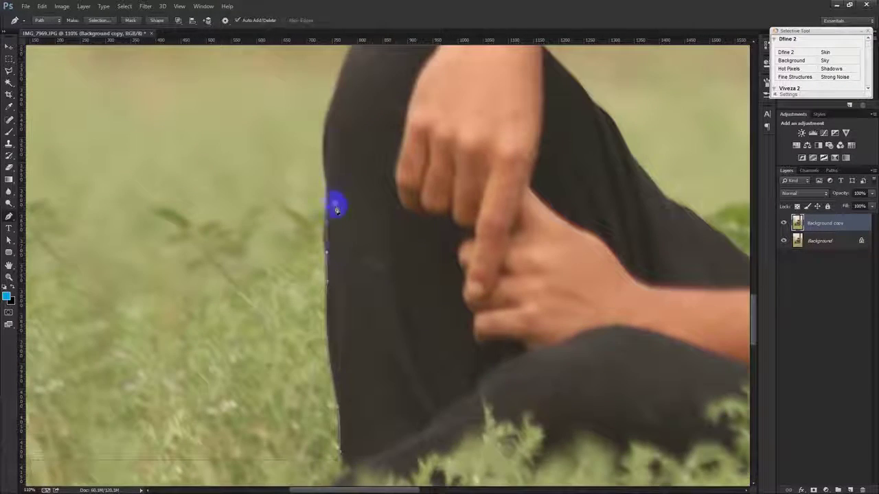
pyautogui.scroll(3, 333, 131)
pyautogui.scroll(1, 366, 172)
pyautogui.click(366, 173)
pyautogui.moveTo(453, 131); pyautogui.dragTo(515, 129)
pyautogui.scroll(3, 428, 237)
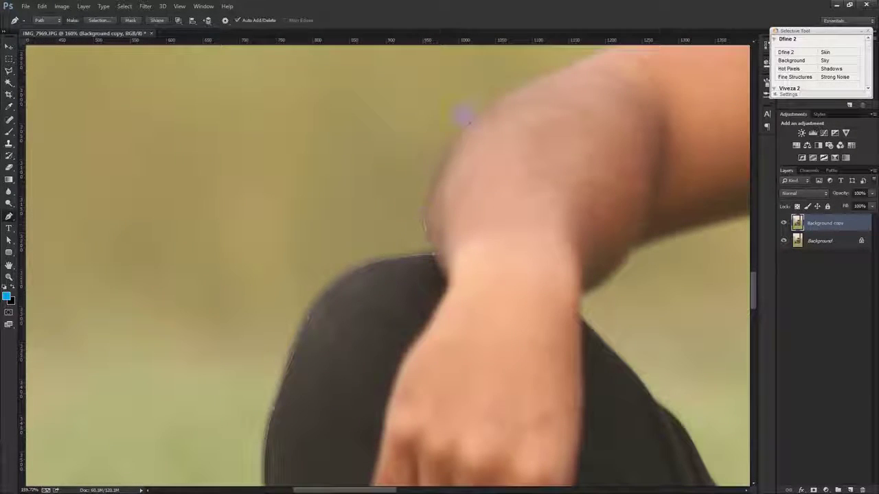
pyautogui.hscroll(3, 517, 81)
pyautogui.hscroll(2, 600, 168)
pyautogui.click(536, 161)
pyautogui.click(609, 136)
pyautogui.moveTo(610, 135); pyautogui.dragTo(433, 223)
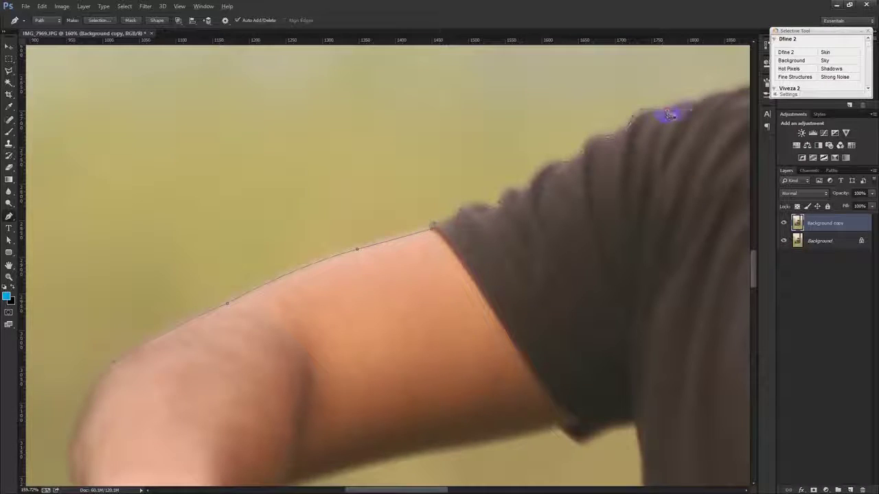
# Continue the path over the head to the trunk top and down the trunk's right edge.
pyautogui.moveTo(659, 117); pyautogui.dragTo(425, 195)
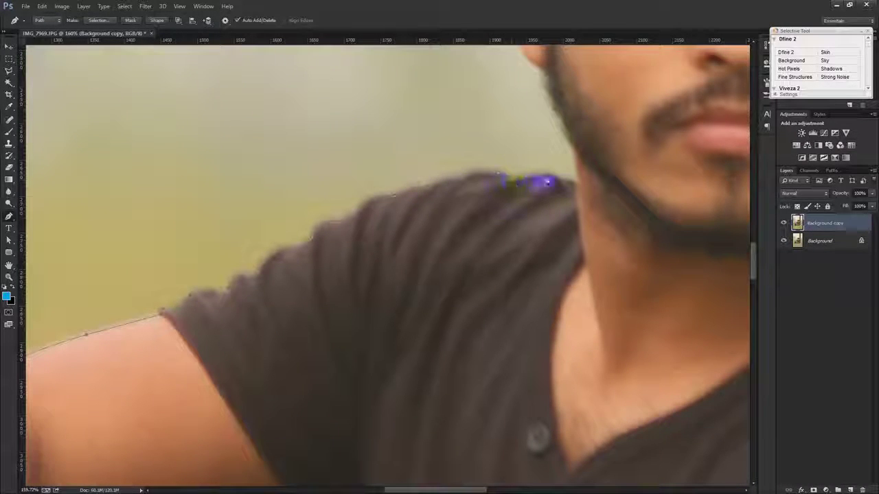
pyautogui.scroll(2, 573, 191)
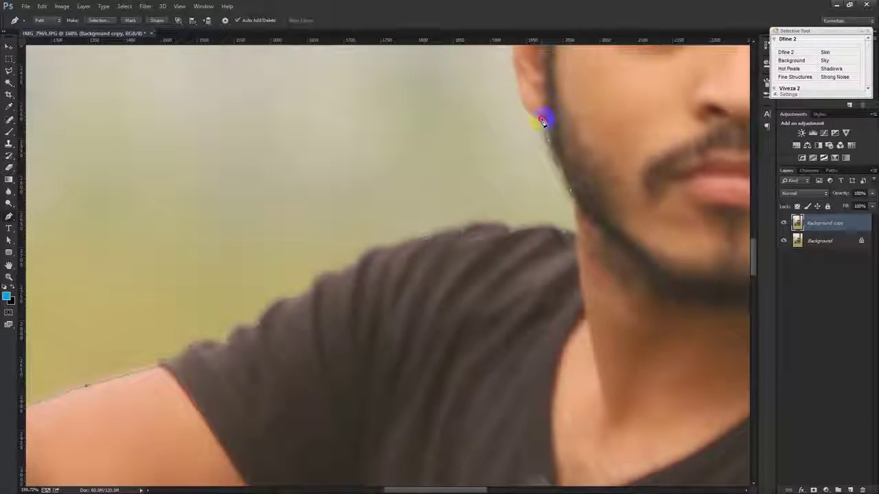
pyautogui.scroll(2, 545, 120)
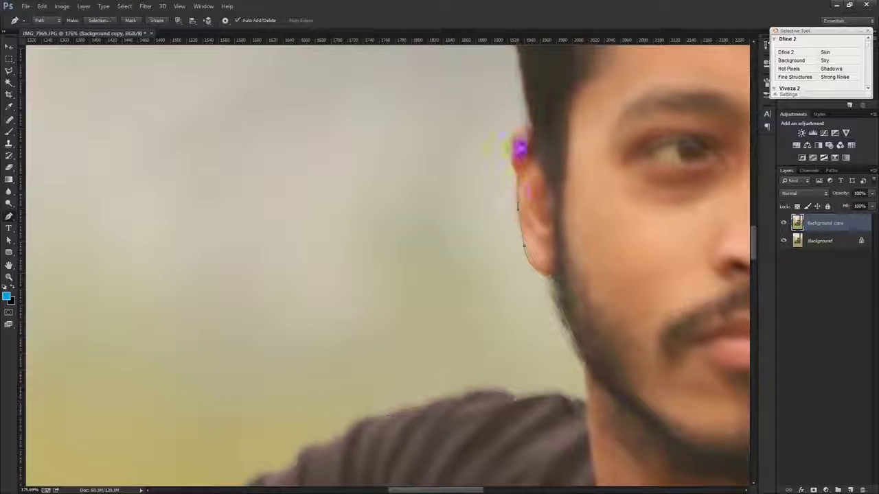
pyautogui.moveTo(533, 131); pyautogui.dragTo(513, 342)
pyautogui.moveTo(454, 180); pyautogui.dragTo(432, 290)
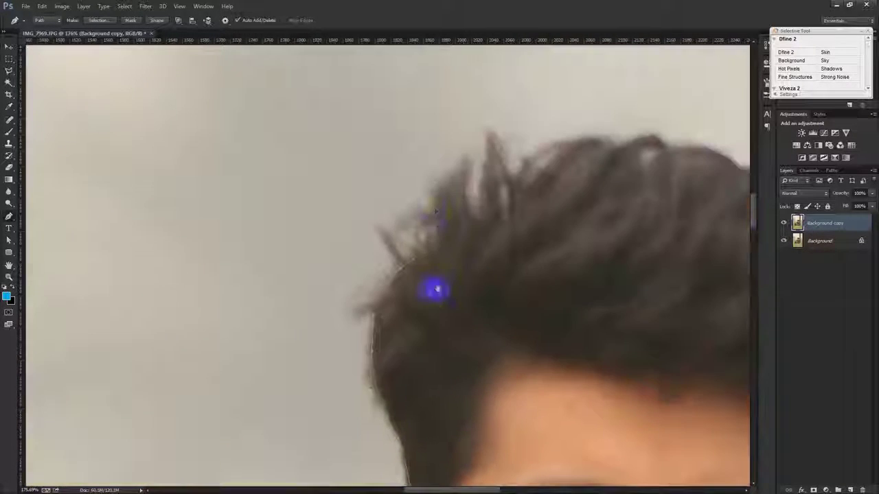
pyautogui.hscroll(3, 291, 153)
pyautogui.hscroll(3, 291, 153)
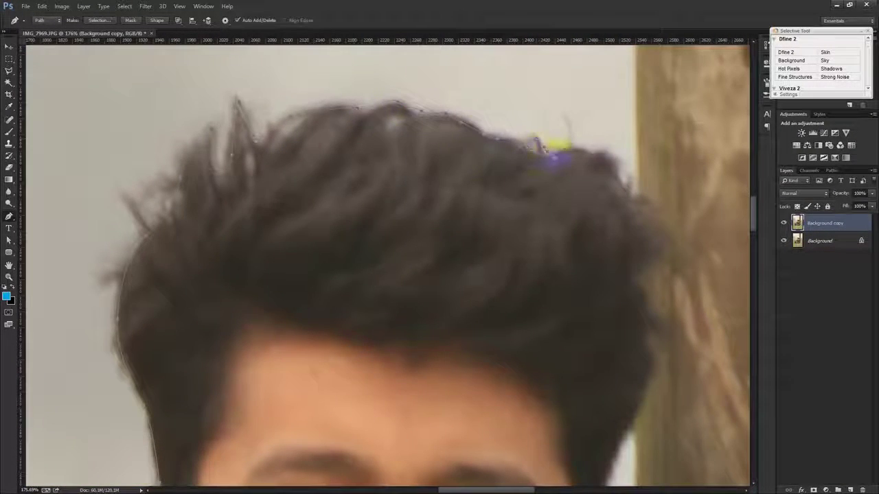
pyautogui.scroll(-3, 643, 210)
pyautogui.scroll(-3, 647, 103)
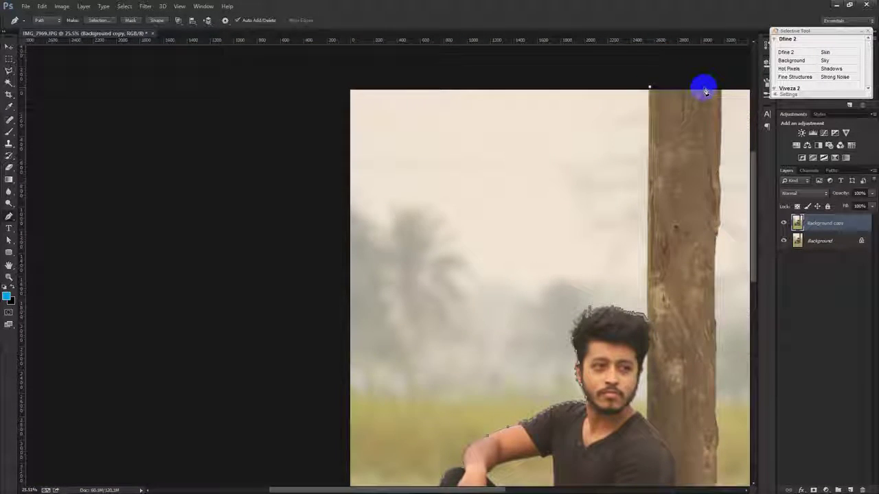
pyautogui.scroll(3, 703, 88)
pyautogui.click(685, 92)
pyautogui.click(679, 255)
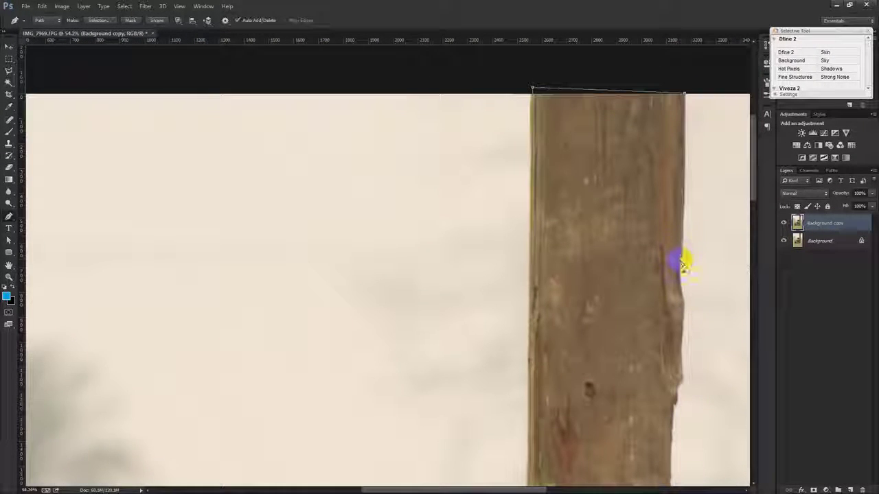
pyautogui.moveTo(678, 311); pyautogui.dragTo(683, 283)
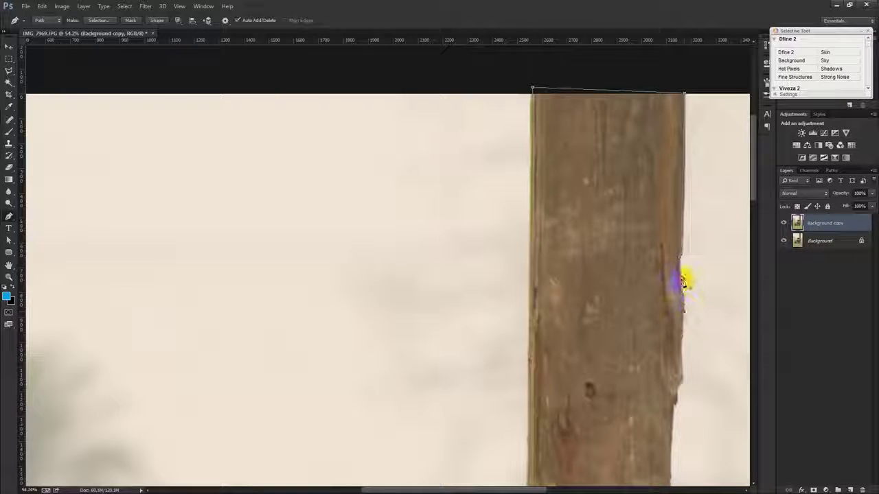
pyautogui.scroll(-2, 680, 297)
pyautogui.click(676, 370)
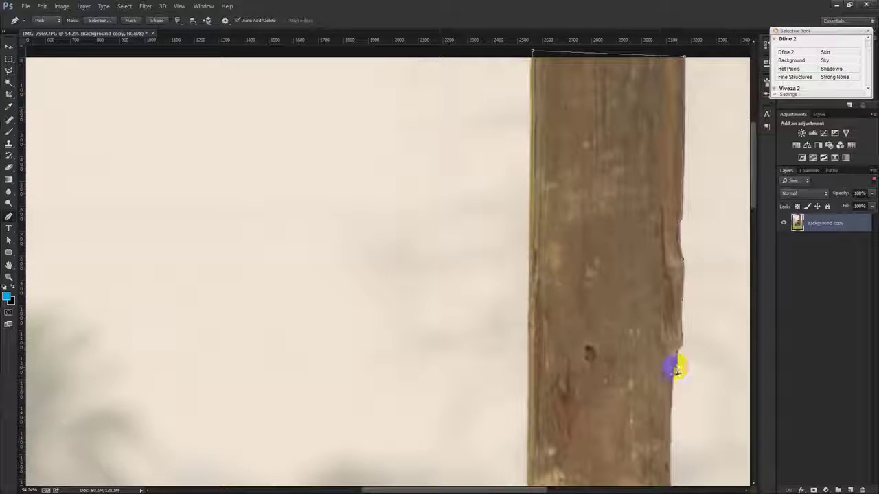
pyautogui.scroll(-5, 676, 371)
pyautogui.scroll(-3, 659, 274)
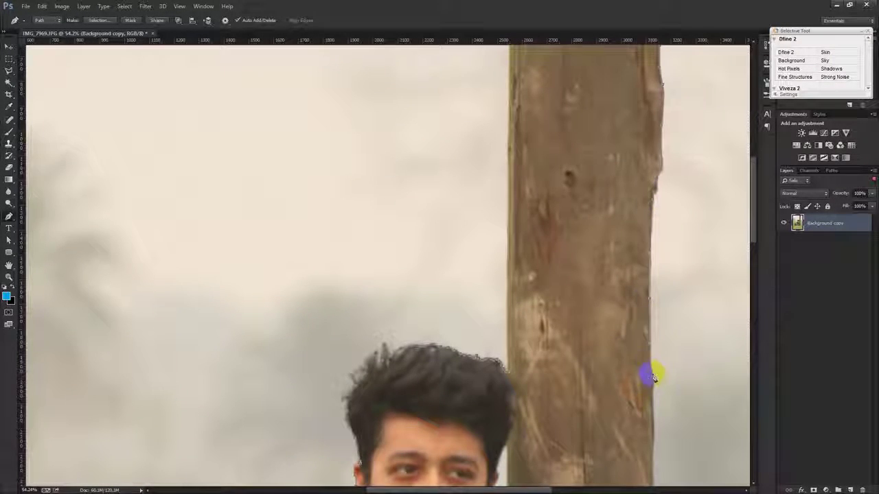
pyautogui.scroll(-5, 647, 447)
pyautogui.click(654, 424)
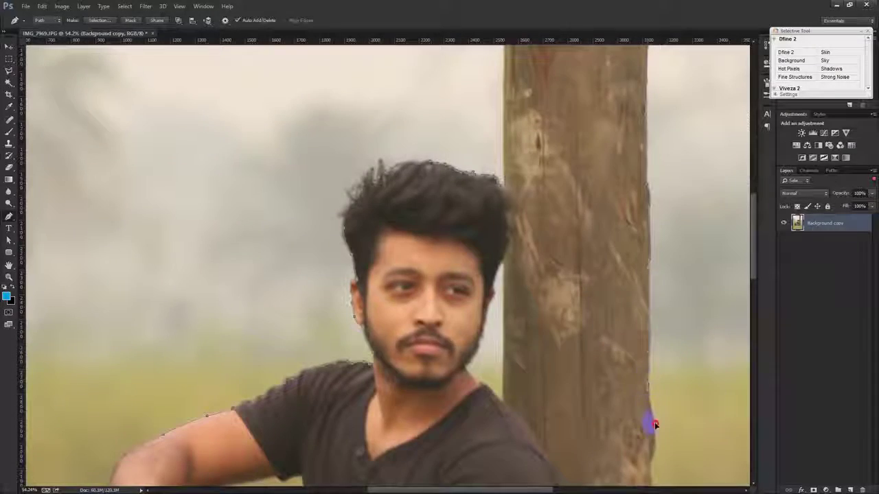
# Close the path along the bottom and left edge, and load it as a selection.
pyautogui.scroll(-6, 654, 437)
pyautogui.scroll(-3, 657, 351)
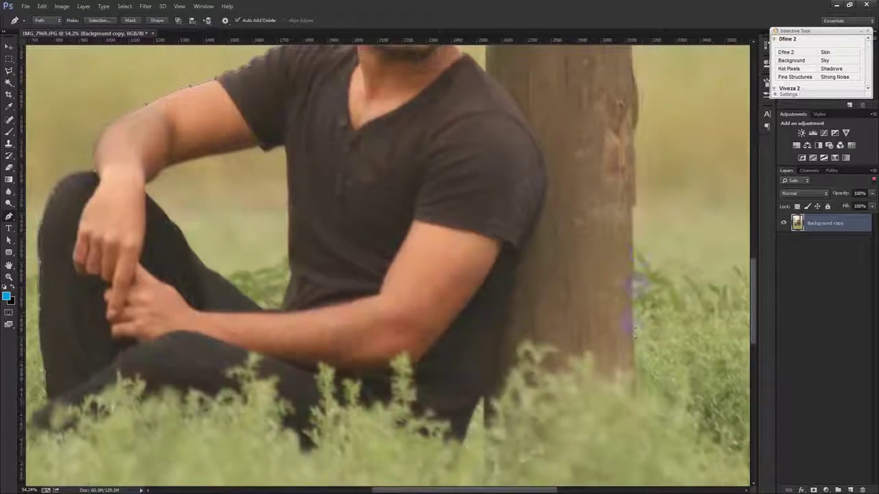
pyautogui.scroll(4, 632, 335)
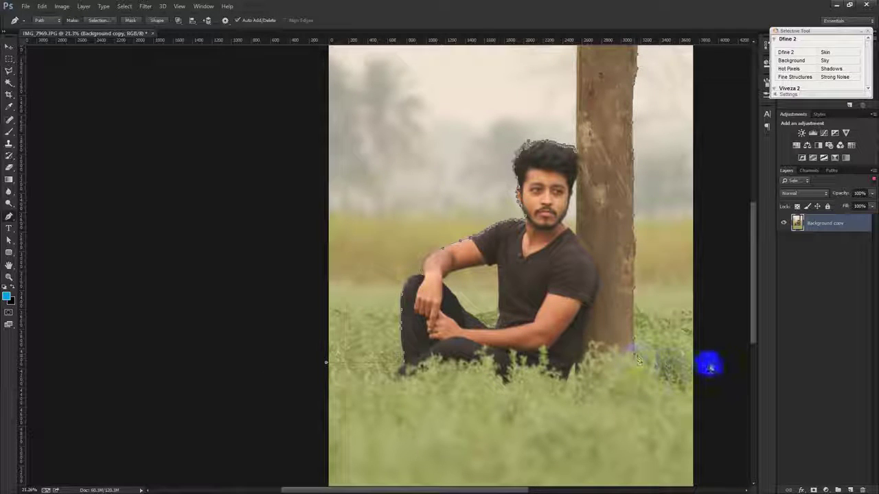
pyautogui.scroll(2, 708, 367)
pyautogui.click(504, 456)
pyautogui.click(254, 451)
pyautogui.click(249, 353)
pyautogui.scroll(2, 278, 329)
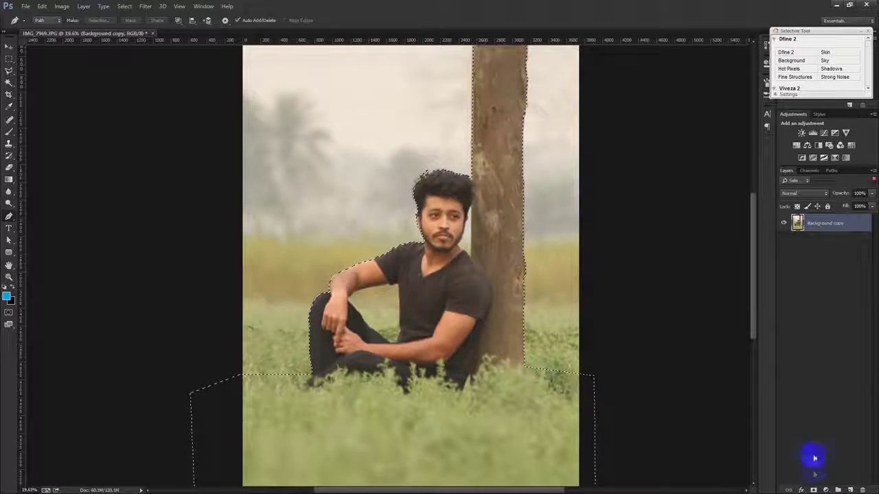
pyautogui.hotkey('ctrl', 'Return')
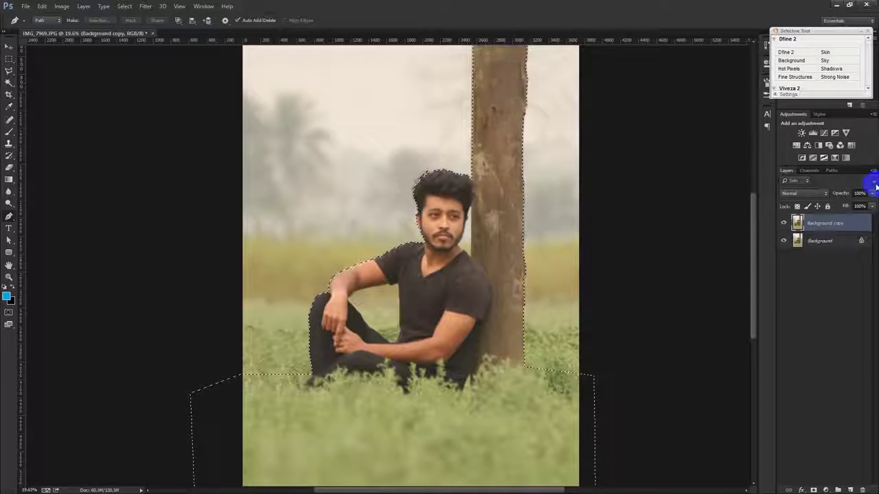
# Add a layer mask hiding everything outside the selection.
pyautogui.click(813, 489)
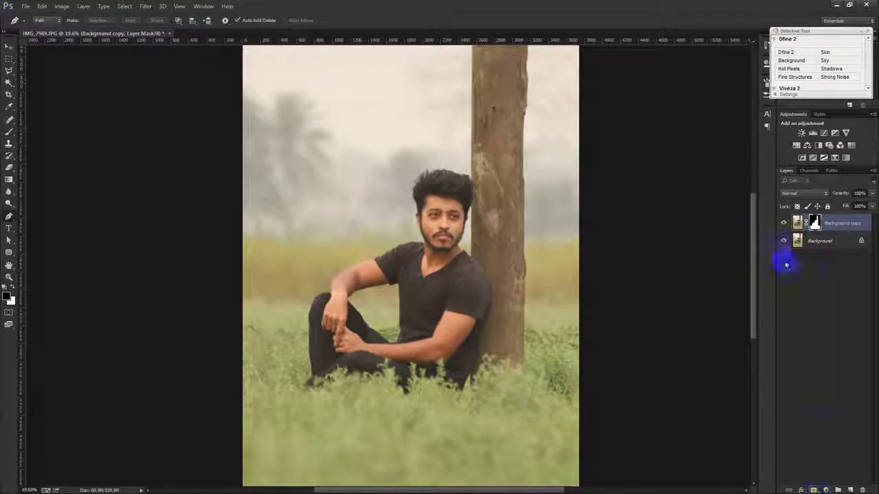
pyautogui.scroll(5, 434, 189)
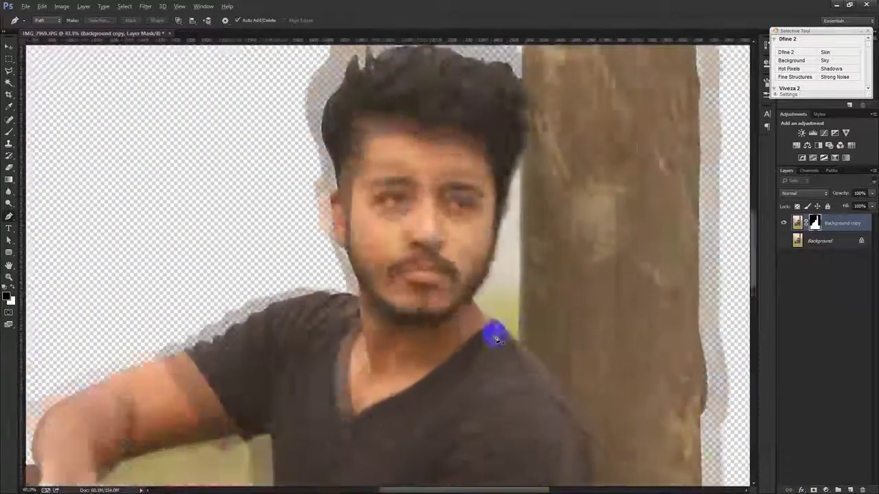
pyautogui.scroll(2, 461, 283)
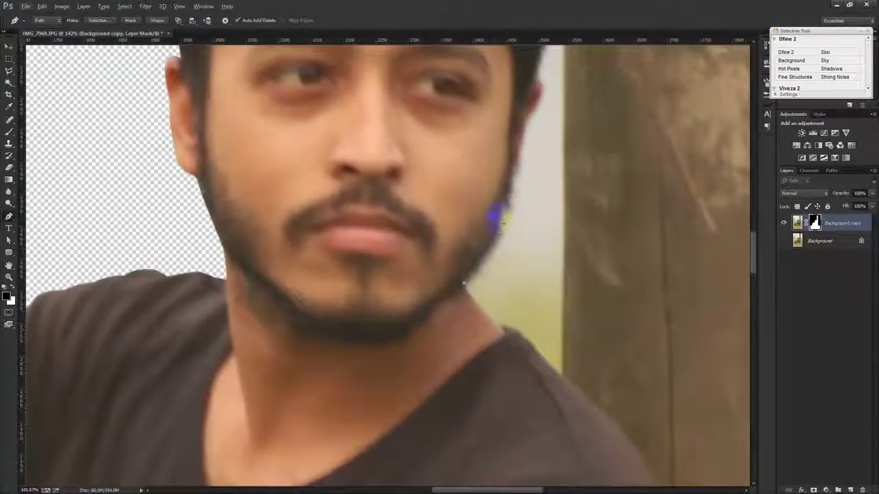
# Trace a pen path up the jawline and along the hair edge beside the trunk.
pyautogui.click(512, 181)
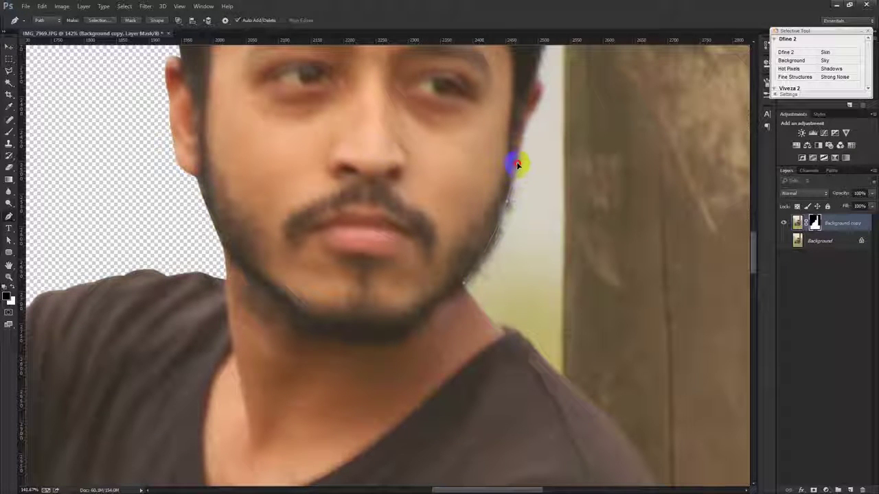
pyautogui.click(541, 107)
pyautogui.click(540, 85)
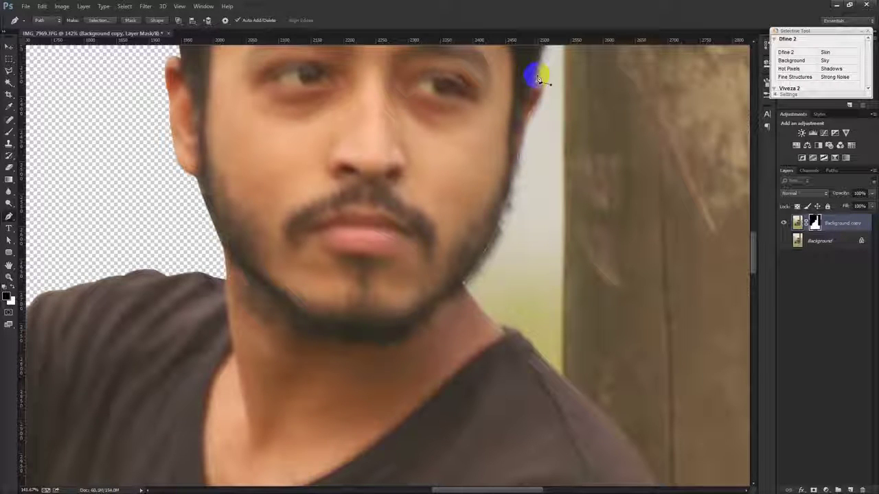
pyautogui.scroll(3, 537, 75)
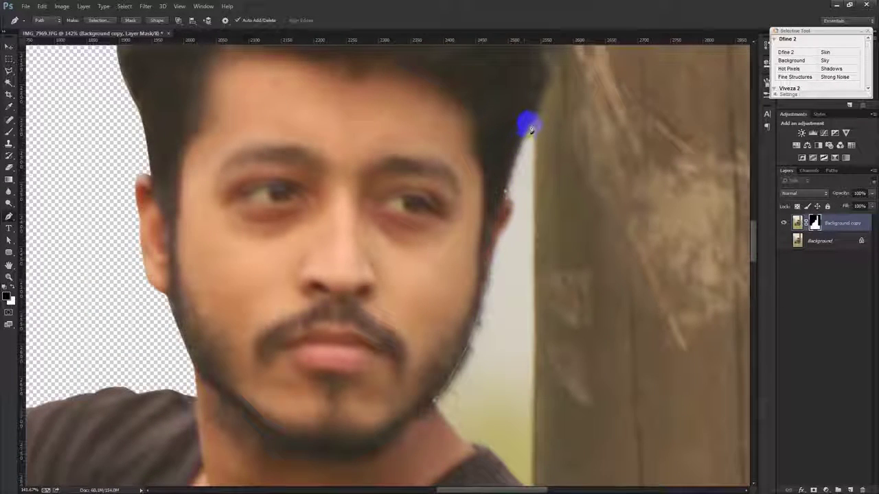
pyautogui.moveTo(531, 125); pyautogui.dragTo(543, 167)
pyautogui.click(537, 219)
pyautogui.click(539, 137)
pyautogui.click(536, 251)
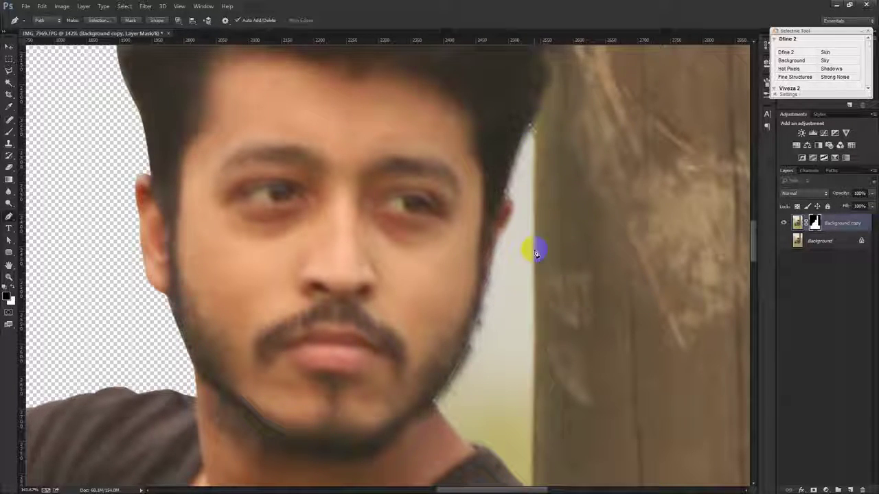
pyautogui.scroll(-5, 559, 298)
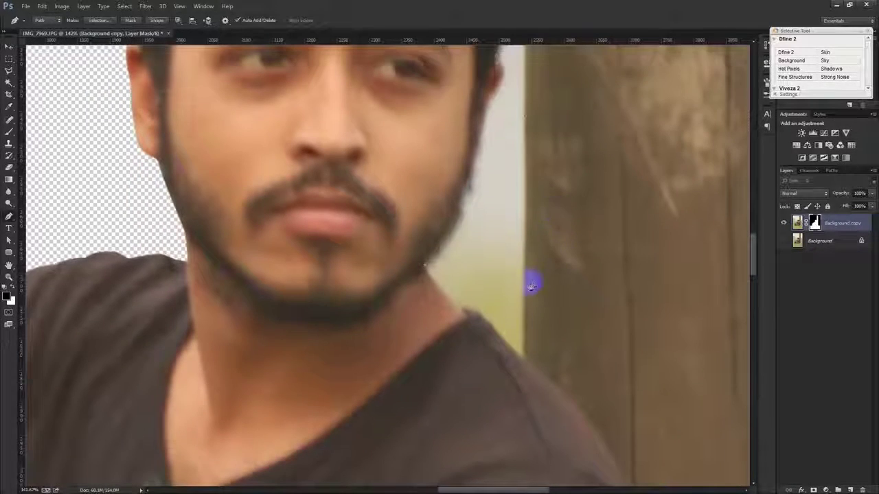
# Trace down the trunk, shoulder and neck to the chin, then delete the selected gap.
pyautogui.click(521, 362)
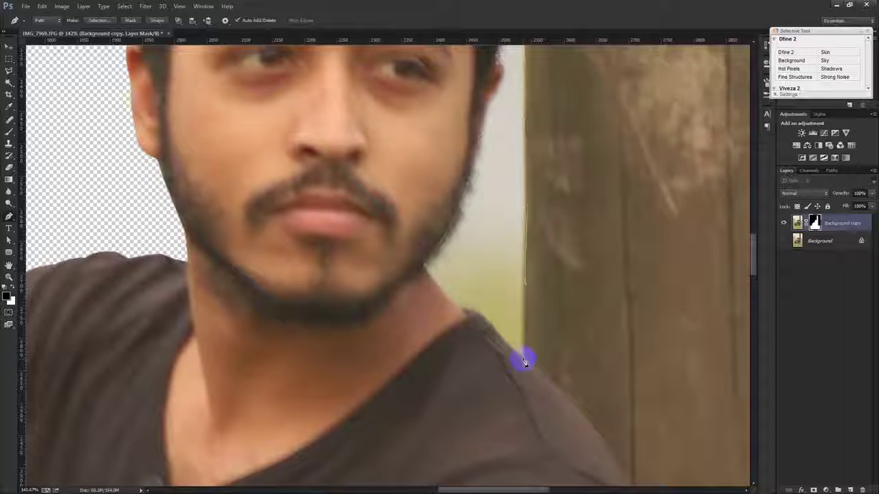
pyautogui.moveTo(524, 359); pyautogui.dragTo(515, 352)
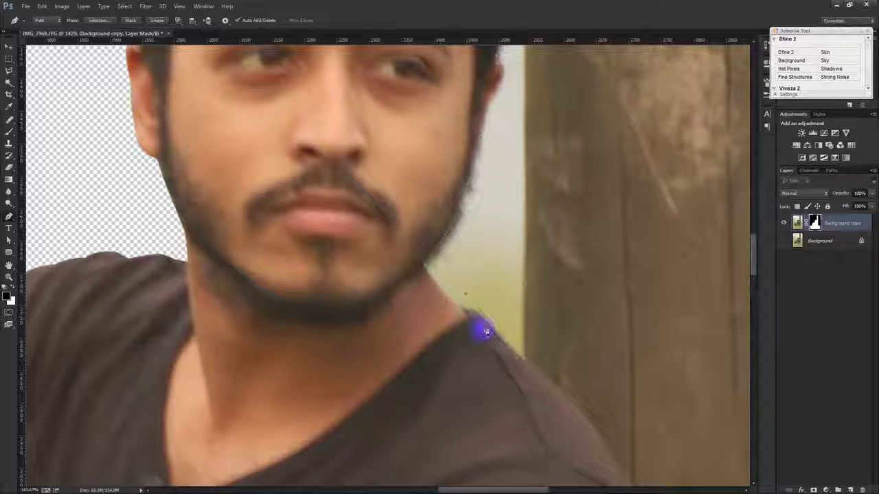
pyautogui.moveTo(490, 330); pyautogui.dragTo(486, 325)
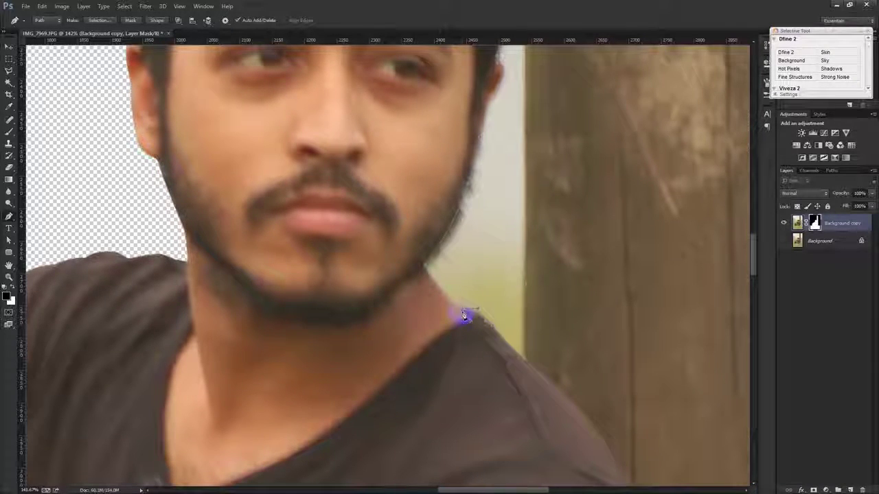
pyautogui.moveTo(464, 316); pyautogui.dragTo(456, 307)
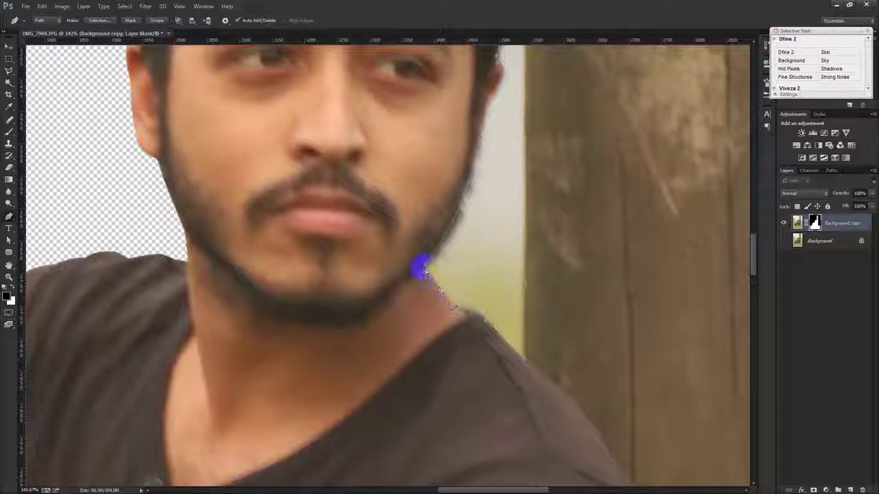
pyautogui.click(414, 243)
pyautogui.hotkey('ctrl', 'Return')
pyautogui.press('Delete')
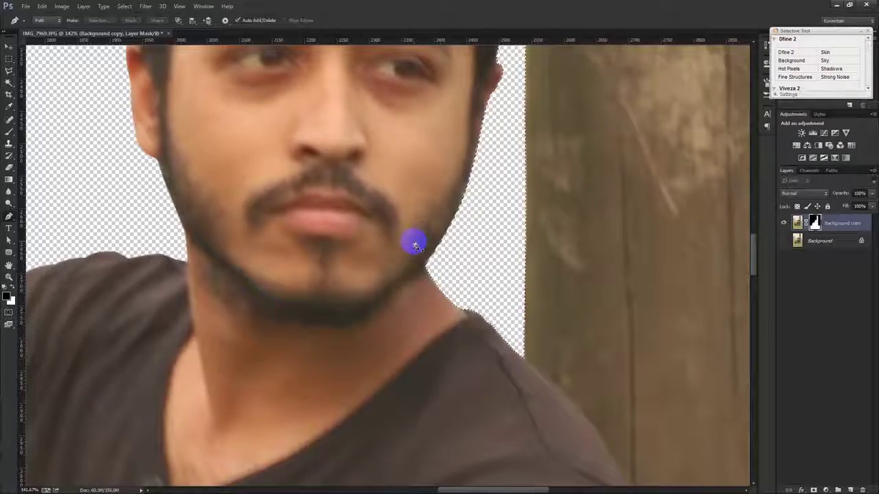
# Pen-trace an outline from the arm's edge up along the shirt edge.
pyautogui.scroll(-5, 500, 343)
pyautogui.moveTo(474, 371)
pyautogui.mouseDown()
pyautogui.moveTo(635, 248)
pyautogui.moveTo(372, 267)
pyautogui.mouseUp()
pyautogui.moveTo(510, 365)
pyautogui.mouseDown()
pyautogui.moveTo(529, 236)
pyautogui.moveTo(472, 338)
pyautogui.mouseUp()
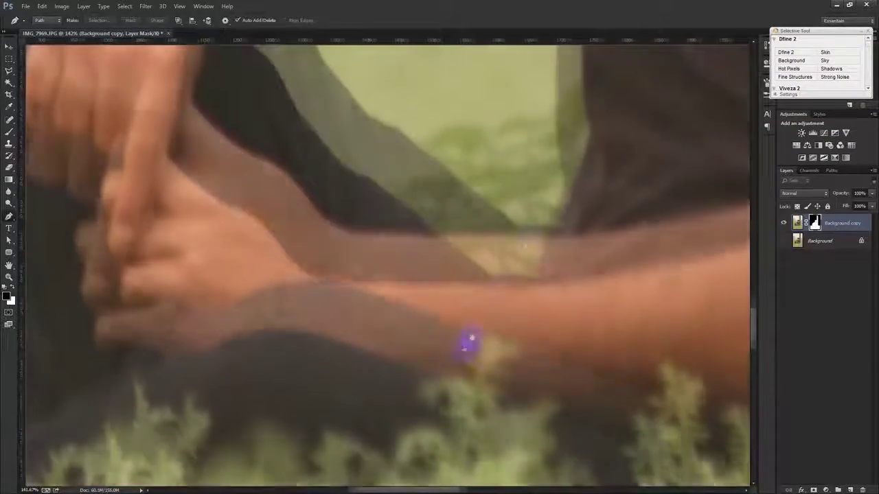
pyautogui.scroll(1, 494, 343)
pyautogui.click(498, 343)
pyautogui.click(517, 282)
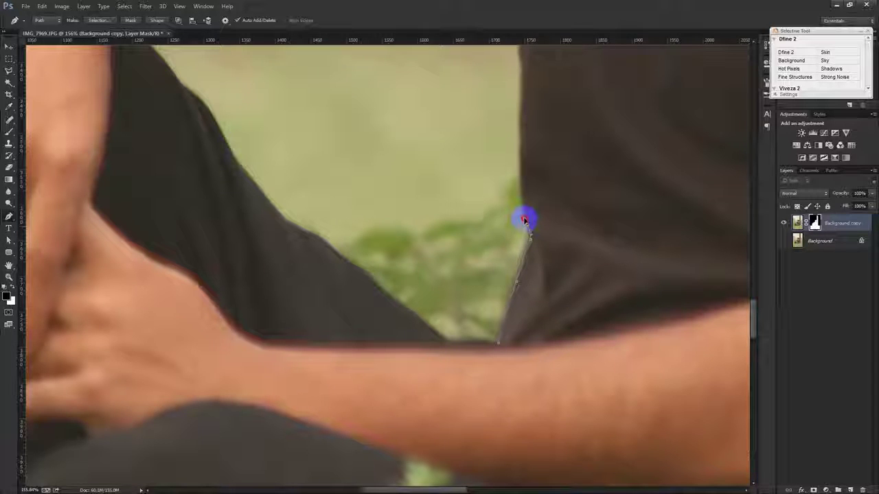
pyautogui.moveTo(524, 220); pyautogui.dragTo(523, 162)
pyautogui.click(521, 150)
pyautogui.click(521, 112)
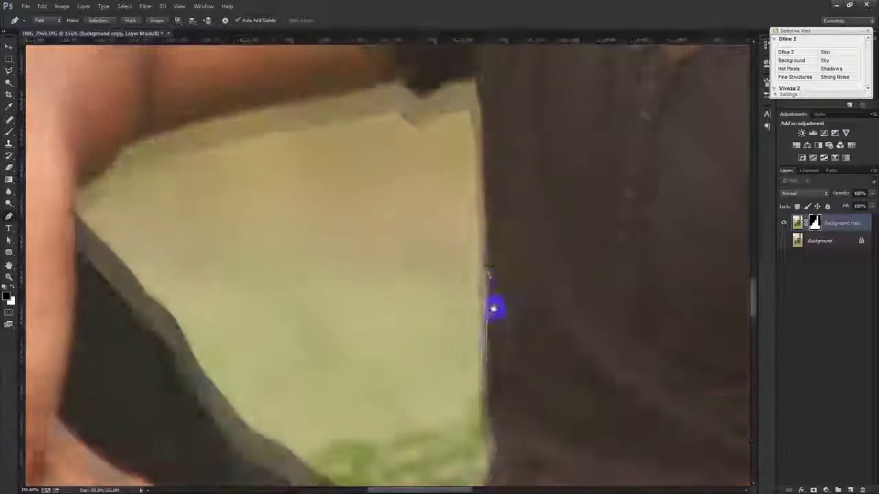
pyautogui.moveTo(523, 65); pyautogui.dragTo(482, 278)
pyautogui.click(483, 254)
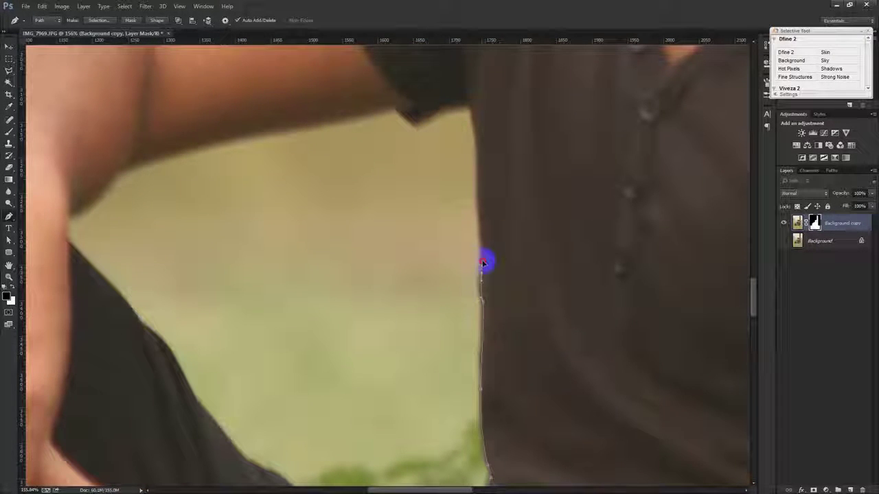
pyautogui.click(479, 195)
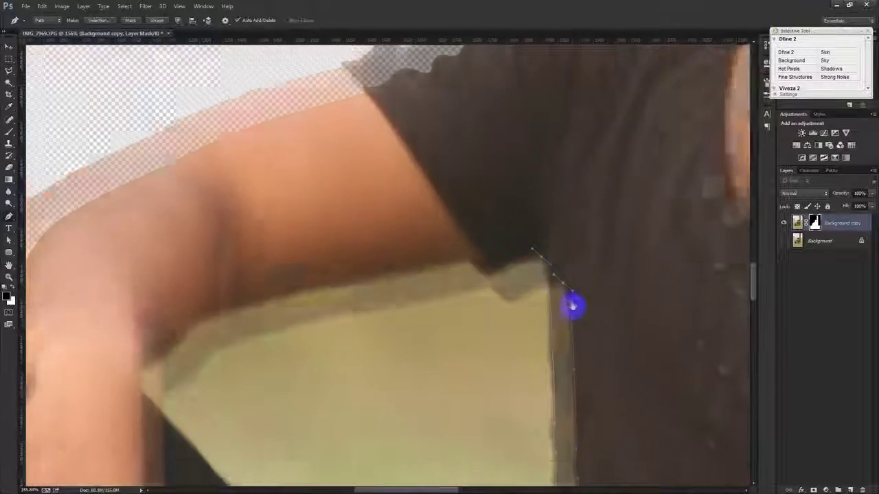
# Continue the outline under the arm, down the leg and back, closing the path.
pyautogui.moveTo(457, 99)
pyautogui.mouseDown()
pyautogui.moveTo(563, 285)
pyautogui.moveTo(528, 288)
pyautogui.moveTo(506, 304)
pyautogui.moveTo(489, 286)
pyautogui.mouseUp()
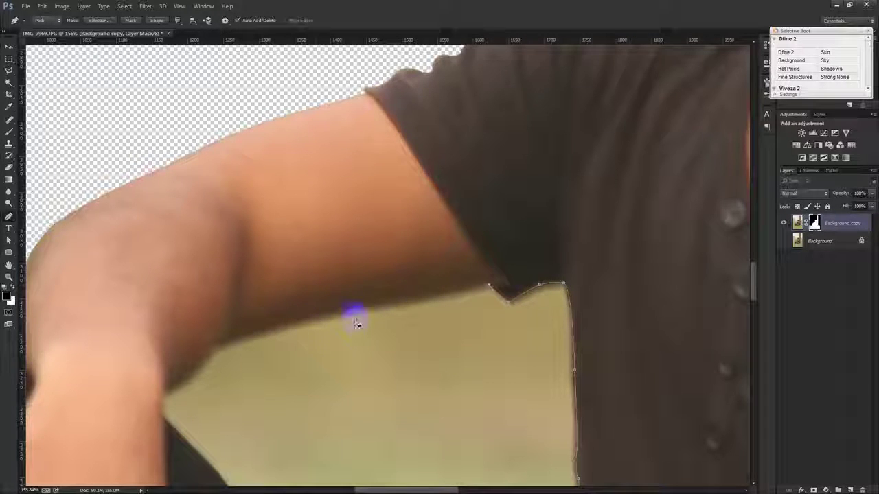
pyautogui.moveTo(352, 315)
pyautogui.mouseDown()
pyautogui.moveTo(388, 315)
pyautogui.moveTo(342, 313)
pyautogui.moveTo(221, 354)
pyautogui.moveTo(152, 398)
pyautogui.moveTo(166, 398)
pyautogui.moveTo(165, 413)
pyautogui.moveTo(137, 273)
pyautogui.mouseUp()
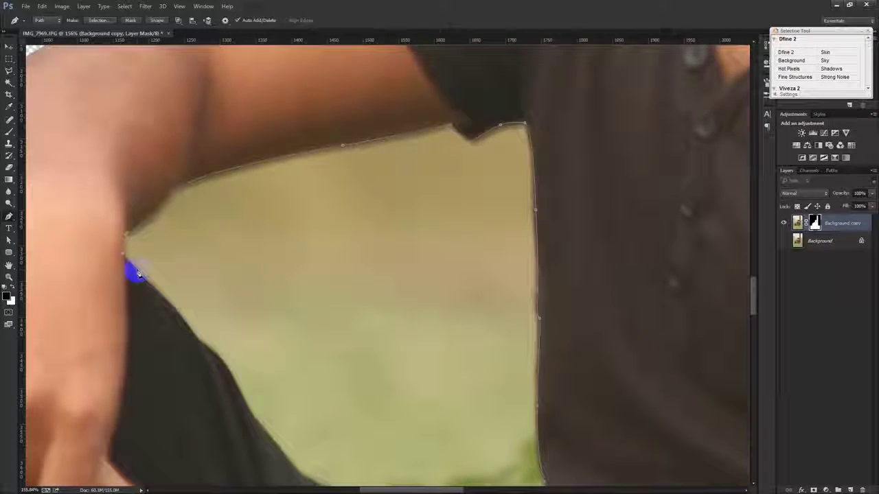
pyautogui.click(192, 340)
pyautogui.moveTo(199, 348); pyautogui.dragTo(204, 348)
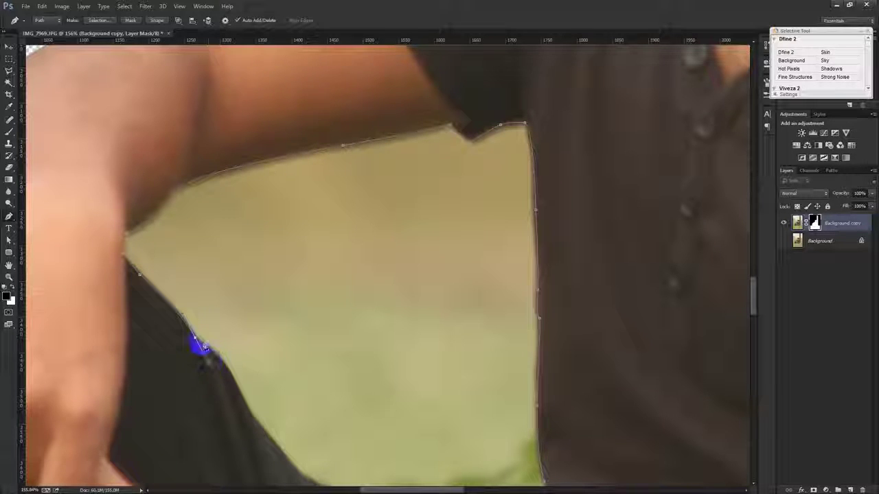
pyautogui.click(222, 364)
pyautogui.moveTo(226, 367); pyautogui.dragTo(231, 372)
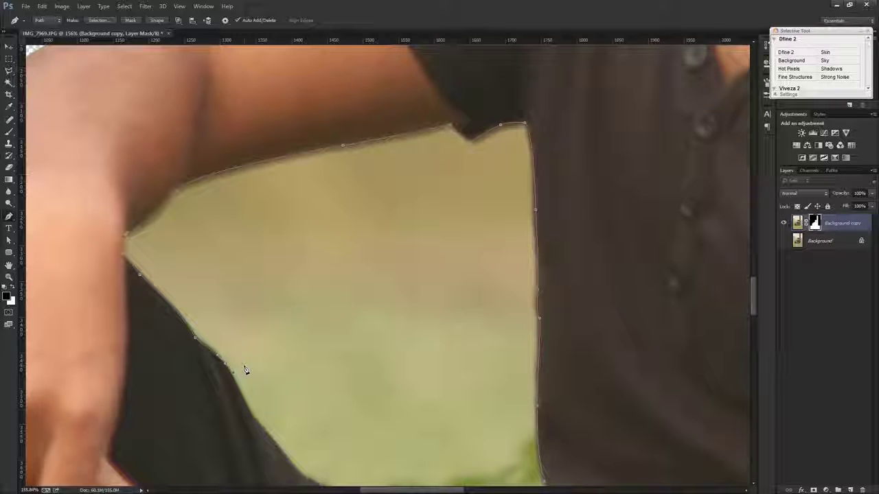
pyautogui.scroll(-2, 246, 370)
pyautogui.moveTo(236, 363); pyautogui.dragTo(254, 393)
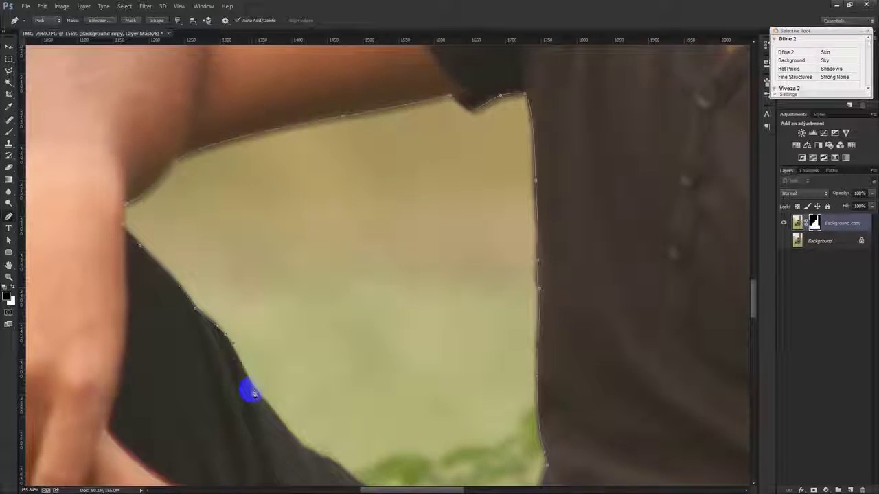
pyautogui.click(272, 415)
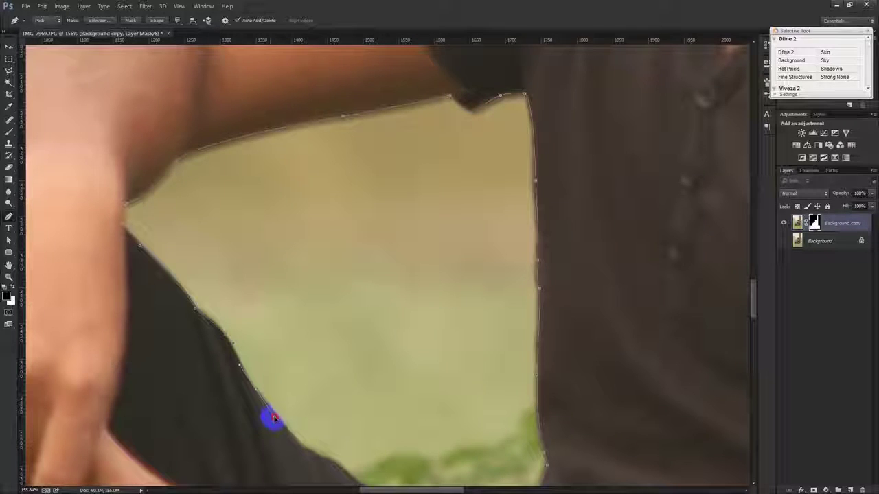
pyautogui.click(299, 450)
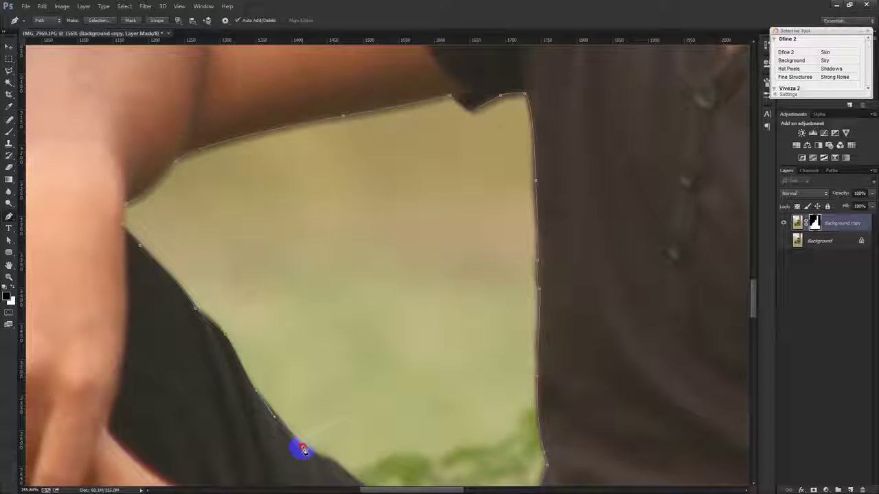
pyautogui.moveTo(321, 462); pyautogui.dragTo(320, 426)
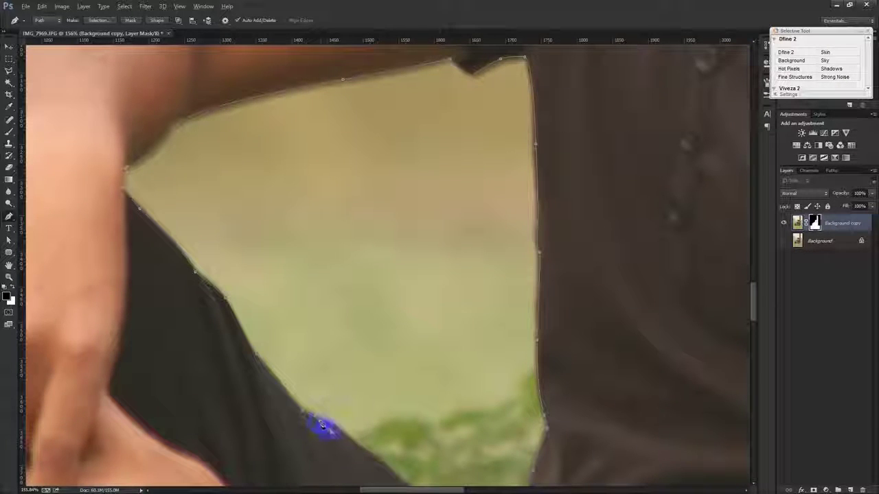
pyautogui.click(368, 460)
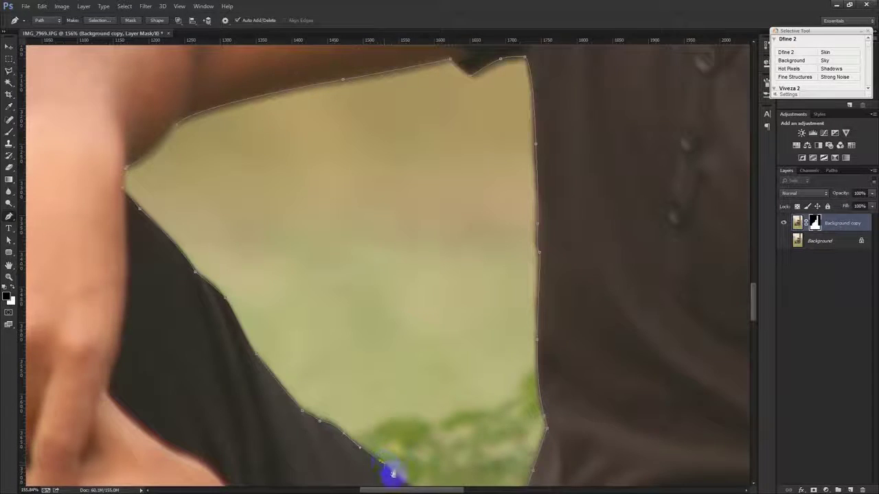
pyautogui.moveTo(392, 473); pyautogui.dragTo(357, 340)
pyautogui.click(410, 403)
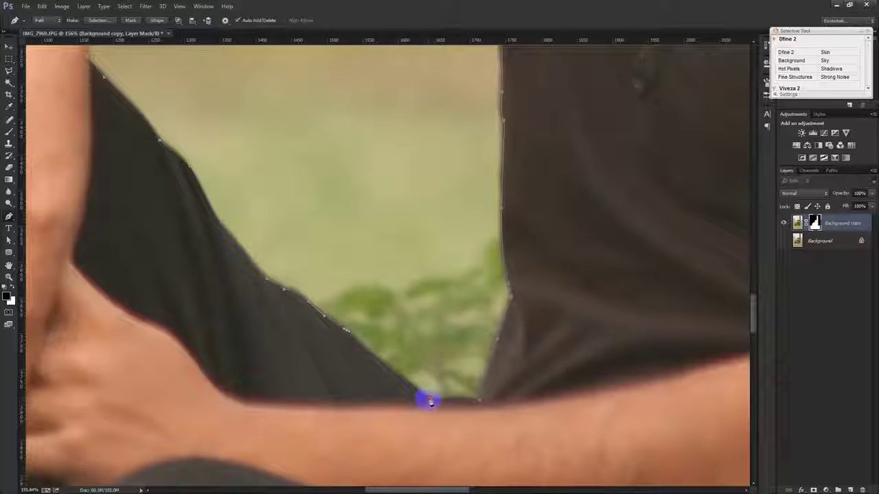
pyautogui.click(478, 400)
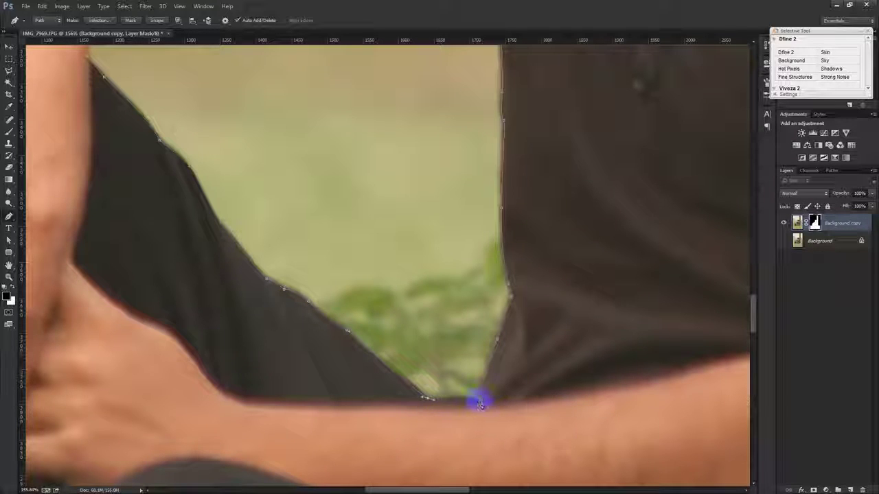
# Turn the closed path into a selection, hide the gap, and zoom out to check.
pyautogui.hotkey('ctrl', 'Return')
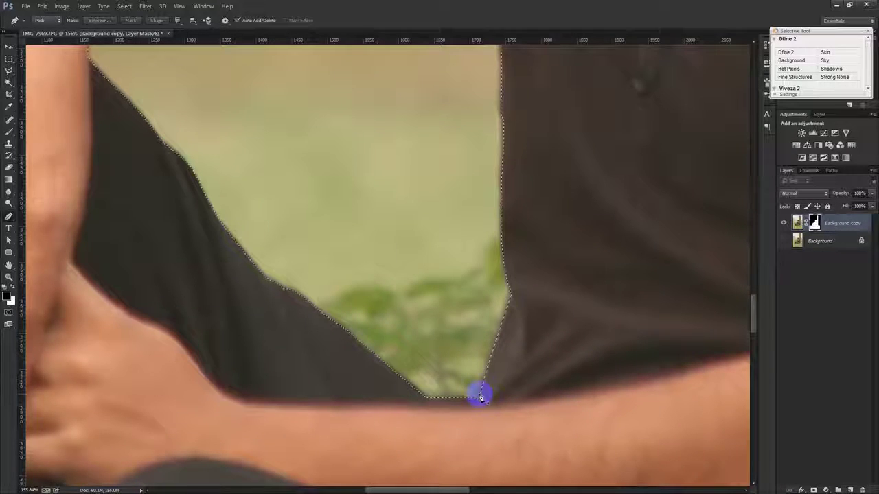
pyautogui.press('Delete')
pyautogui.scroll(-3, 474, 392)
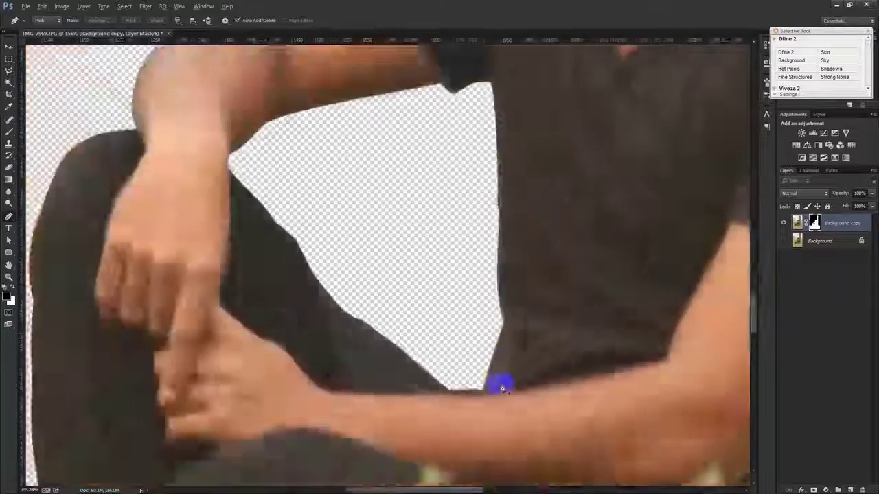
pyautogui.scroll(-3, 501, 384)
pyautogui.scroll(-2, 499, 396)
pyautogui.scroll(-1, 499, 396)
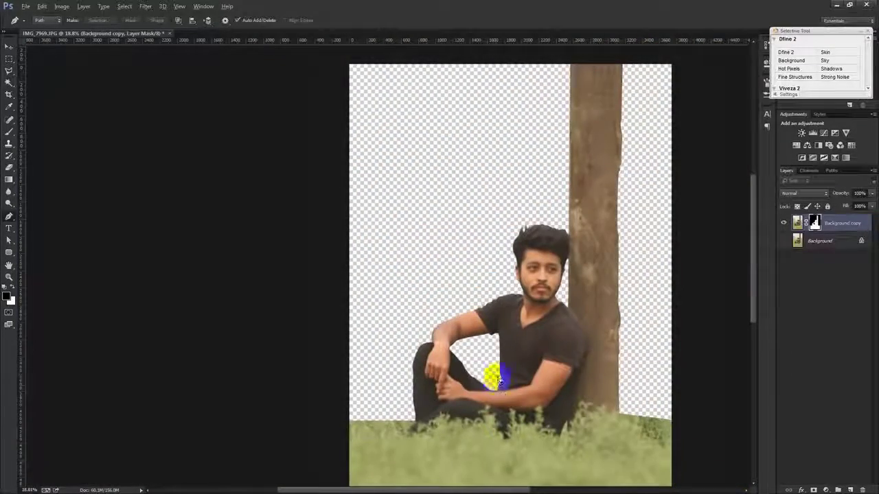
pyautogui.scroll(2, 521, 240)
pyautogui.scroll(2, 590, 249)
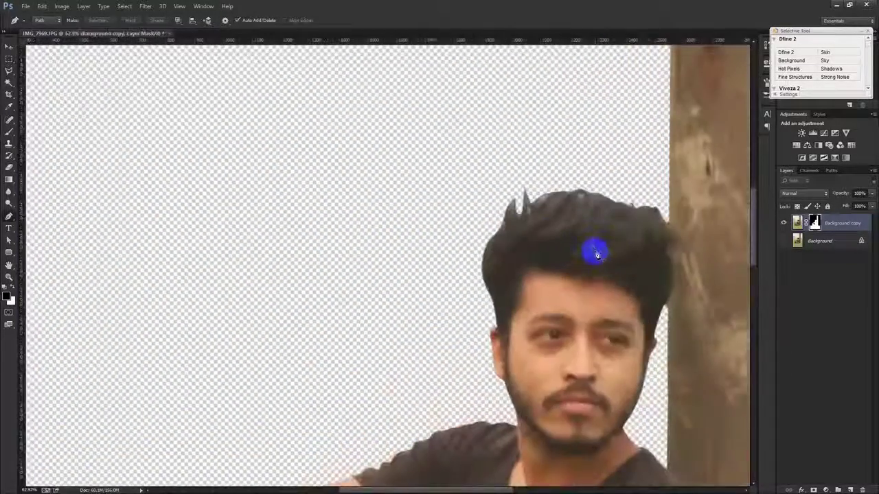
pyautogui.scroll(1, 581, 268)
pyautogui.scroll(1, 543, 245)
# Open Refine Mask for the layer mask and set the edge brush size.
pyautogui.rightClick(814, 222)
pyautogui.click(803, 309)
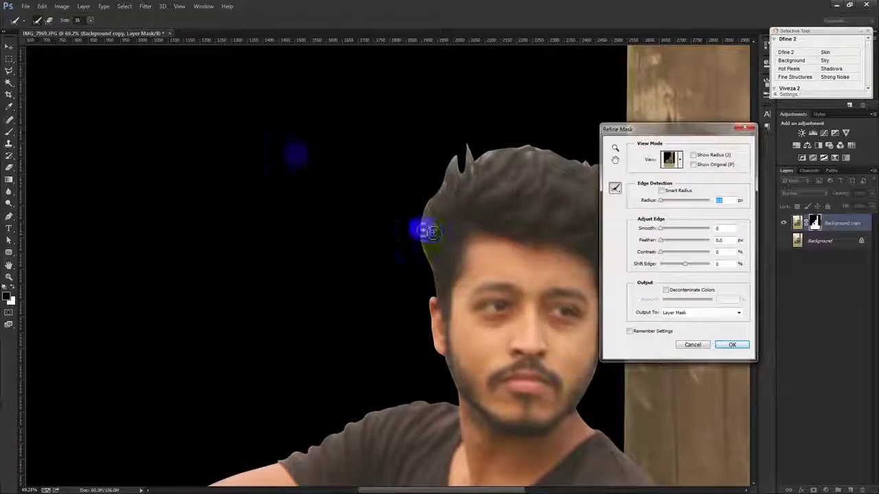
pyautogui.click(90, 20)
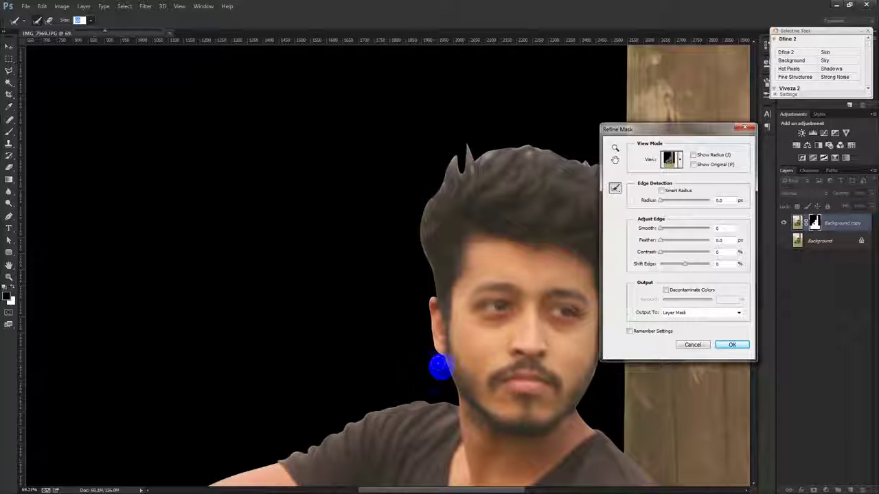
pyautogui.click(621, 177)
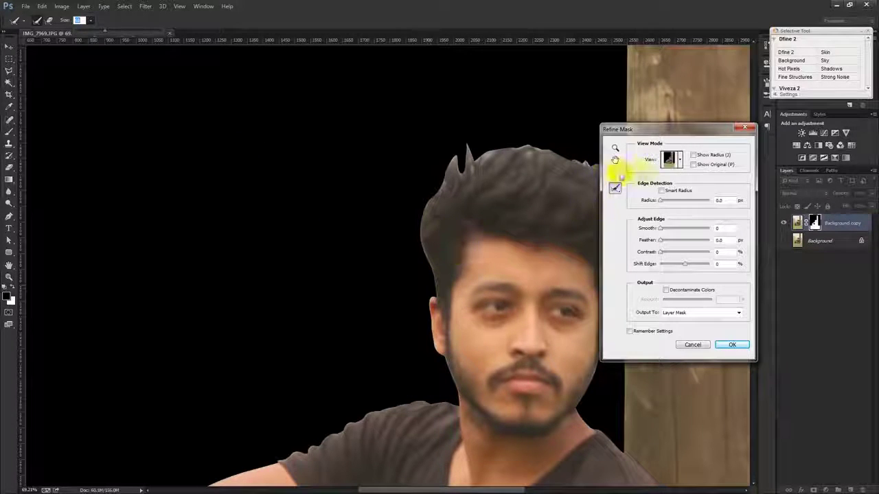
pyautogui.click(99, 33)
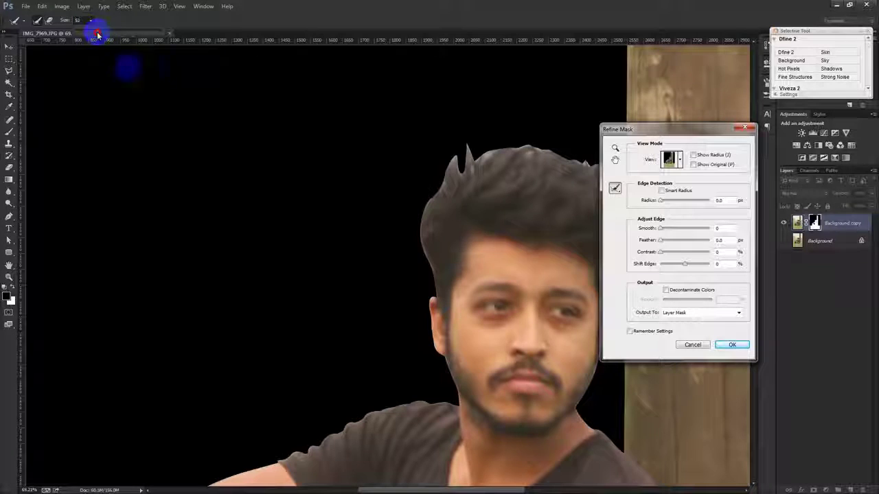
# Brush-refine the mask edges along the hair top and jaw, then apply.
pyautogui.moveTo(429, 293)
pyautogui.mouseDown()
pyautogui.moveTo(413, 254)
pyautogui.moveTo(412, 210)
pyautogui.moveTo(434, 184)
pyautogui.moveTo(403, 212)
pyautogui.moveTo(418, 186)
pyautogui.moveTo(445, 176)
pyautogui.moveTo(465, 145)
pyautogui.moveTo(474, 160)
pyautogui.moveTo(500, 144)
pyautogui.moveTo(565, 149)
pyautogui.moveTo(588, 165)
pyautogui.moveTo(580, 172)
pyautogui.mouseUp()
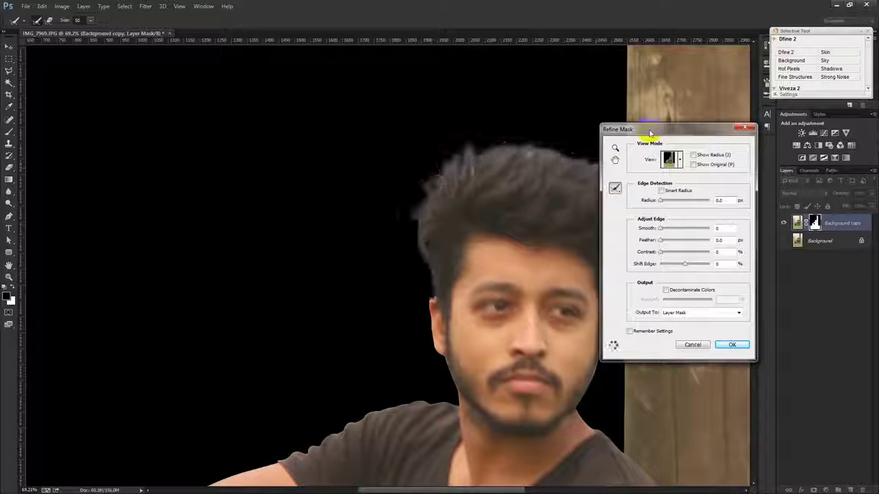
pyautogui.moveTo(648, 129); pyautogui.dragTo(733, 128)
pyautogui.moveTo(469, 171)
pyautogui.mouseDown()
pyautogui.moveTo(588, 158)
pyautogui.moveTo(613, 165)
pyautogui.moveTo(616, 177)
pyautogui.moveTo(592, 158)
pyautogui.moveTo(612, 215)
pyautogui.moveTo(611, 302)
pyautogui.moveTo(580, 379)
pyautogui.moveTo(569, 373)
pyautogui.mouseUp()
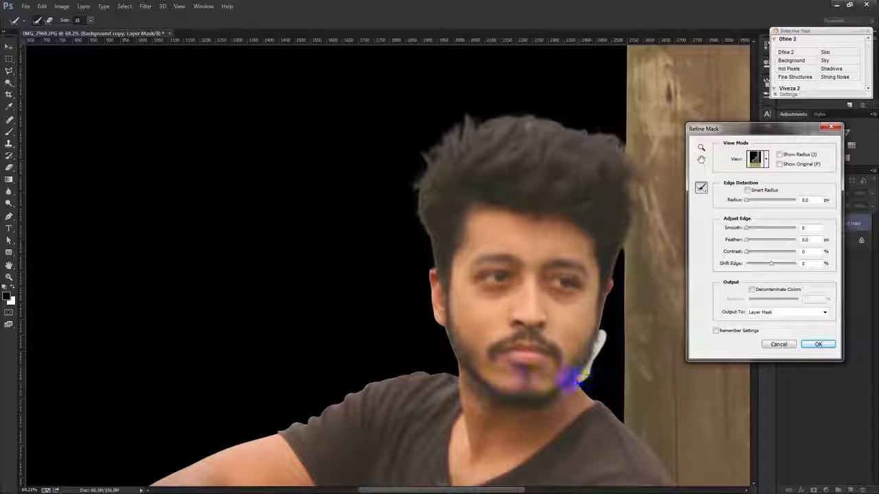
pyautogui.moveTo(453, 360)
pyautogui.mouseDown()
pyautogui.moveTo(435, 329)
pyautogui.moveTo(459, 365)
pyautogui.moveTo(454, 357)
pyautogui.mouseUp()
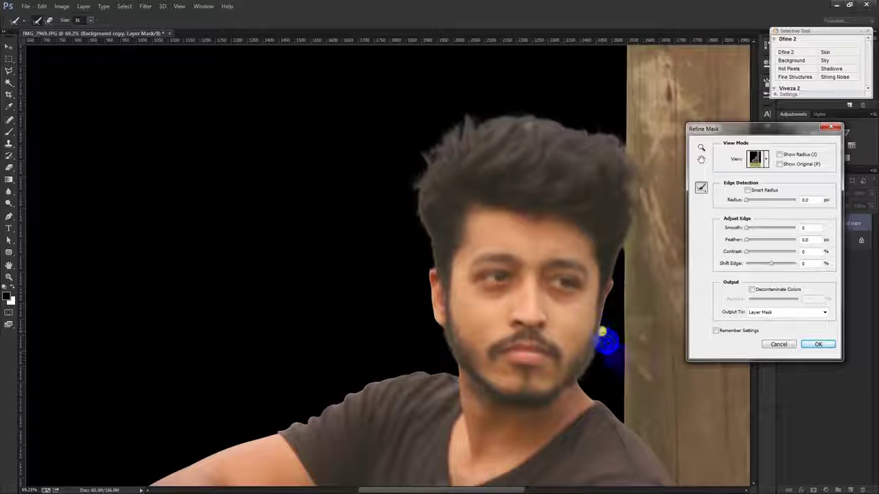
pyautogui.moveTo(603, 333); pyautogui.dragTo(600, 381)
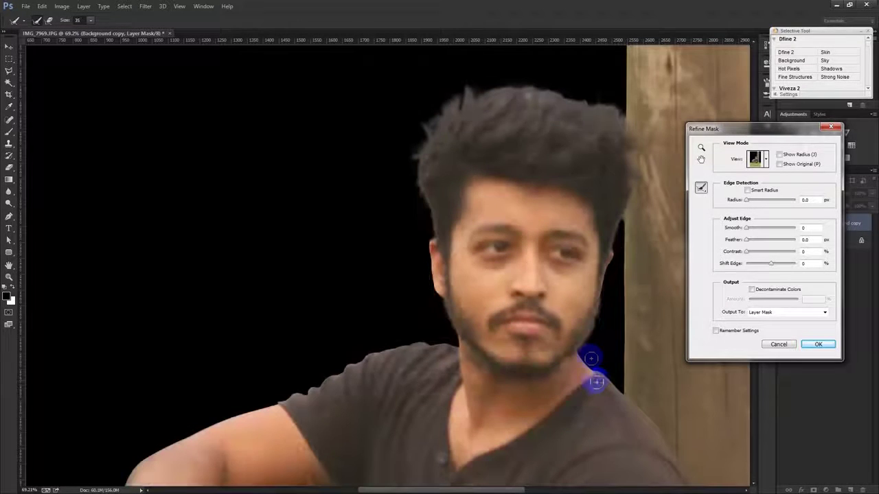
pyautogui.moveTo(535, 98); pyautogui.dragTo(523, 100)
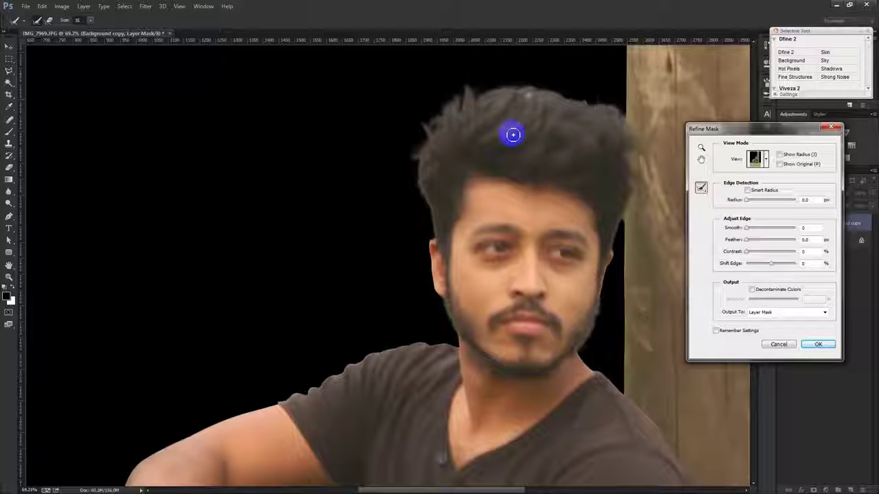
pyautogui.moveTo(511, 133); pyautogui.dragTo(460, 121)
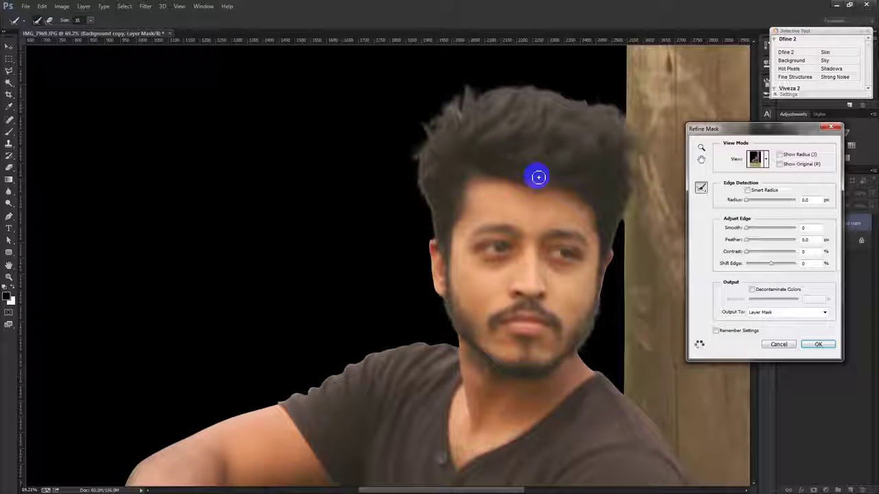
pyautogui.click(814, 347)
# Zoom out, hide Background copy, and make the original Background layer visible and active.
pyautogui.scroll(-3, 480, 245)
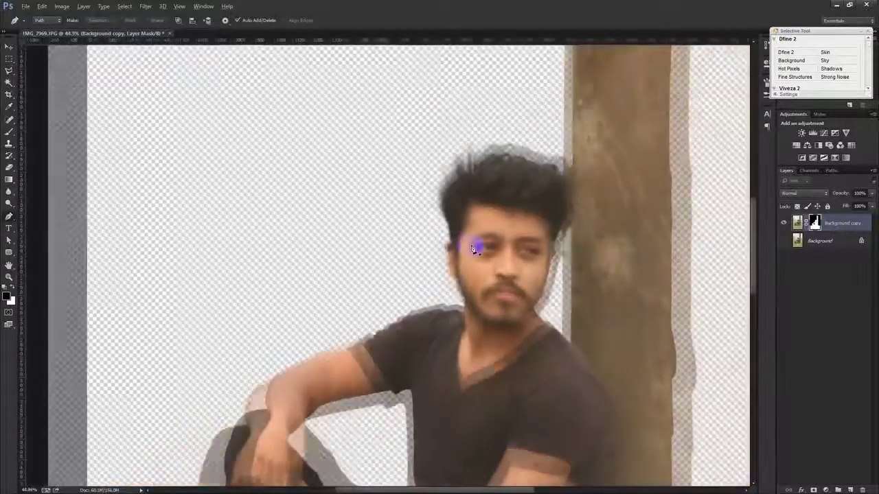
pyautogui.scroll(-3, 471, 252)
pyautogui.scroll(-1, 470, 253)
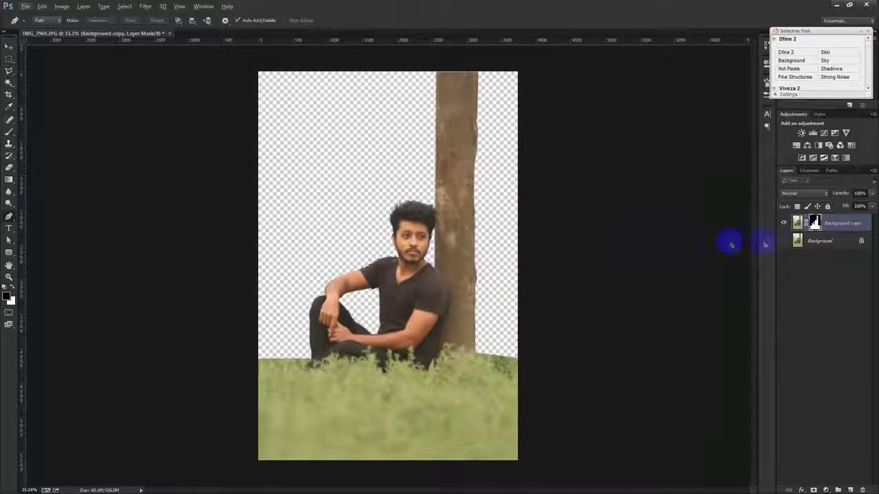
pyautogui.click(783, 223)
pyautogui.click(784, 241)
pyautogui.click(796, 240)
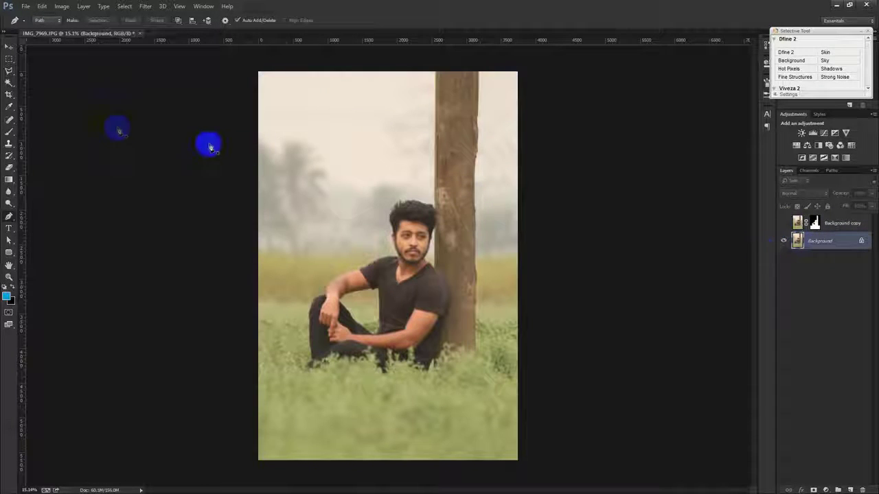
# With Clone Stamp, clone grass over the man's shoe, tree base, arm and knee.
pyautogui.click(8, 143)
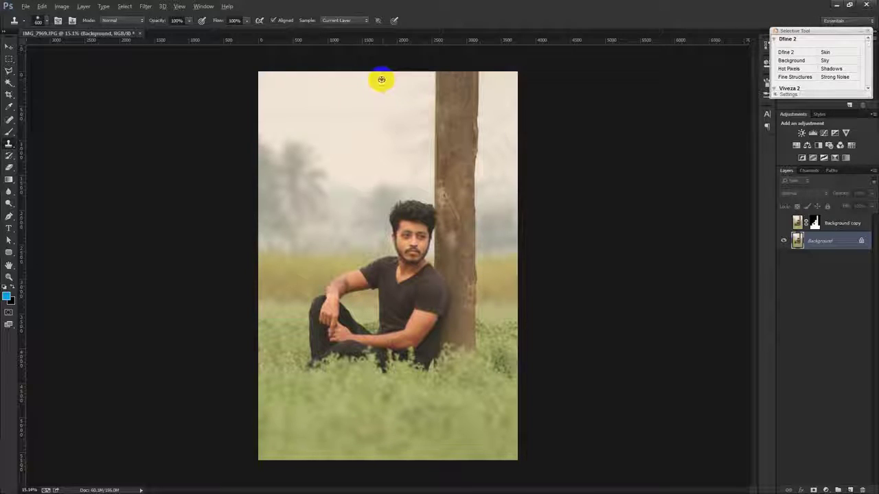
pyautogui.click(341, 351)
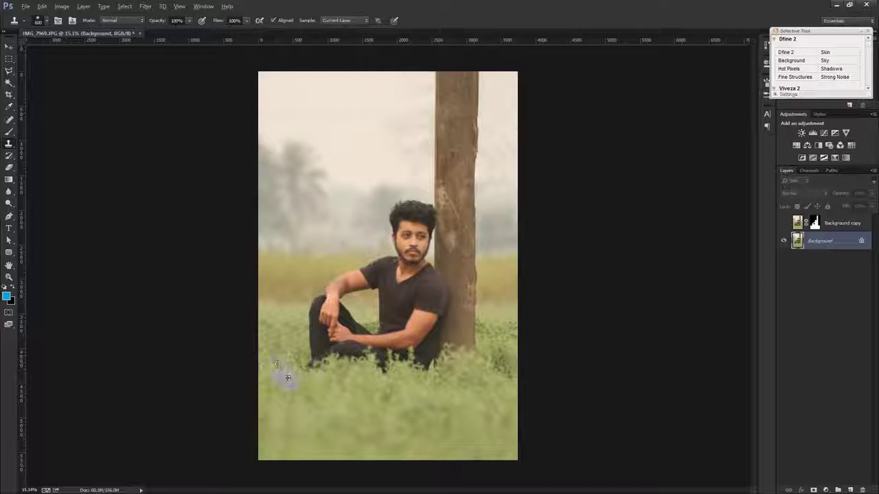
pyautogui.moveTo(292, 381)
pyautogui.mouseDown()
pyautogui.moveTo(334, 359)
pyautogui.moveTo(319, 328)
pyautogui.moveTo(363, 362)
pyautogui.moveTo(512, 360)
pyautogui.mouseUp()
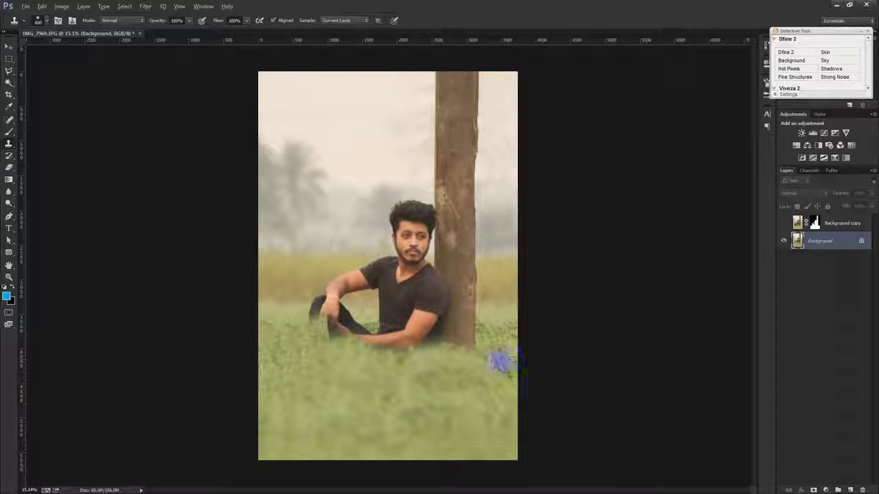
pyautogui.moveTo(472, 356)
pyautogui.mouseDown()
pyautogui.moveTo(421, 343)
pyautogui.moveTo(472, 351)
pyautogui.mouseUp()
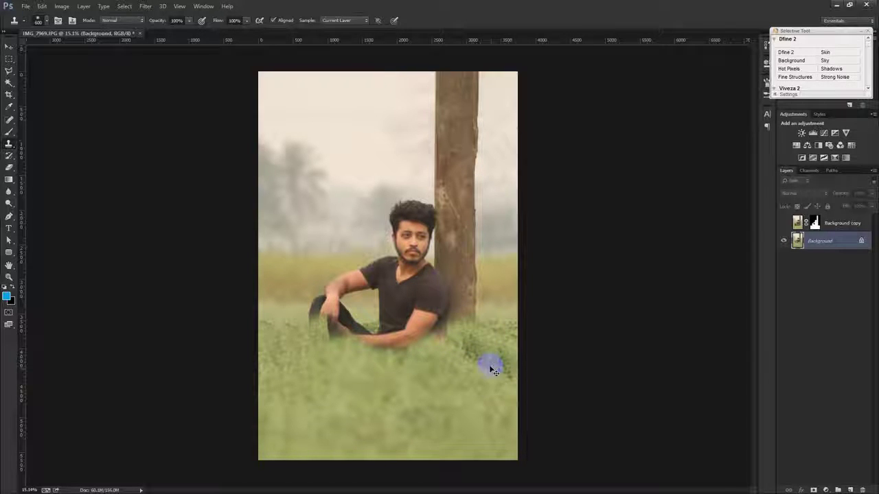
pyautogui.moveTo(491, 352)
pyautogui.mouseDown()
pyautogui.moveTo(455, 305)
pyautogui.moveTo(432, 348)
pyautogui.moveTo(346, 328)
pyautogui.moveTo(304, 375)
pyautogui.mouseUp()
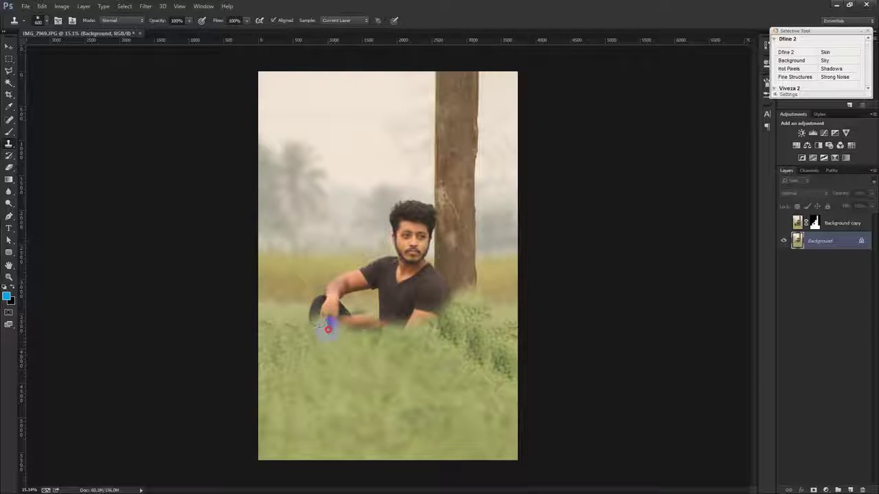
pyautogui.moveTo(328, 329); pyautogui.dragTo(335, 326)
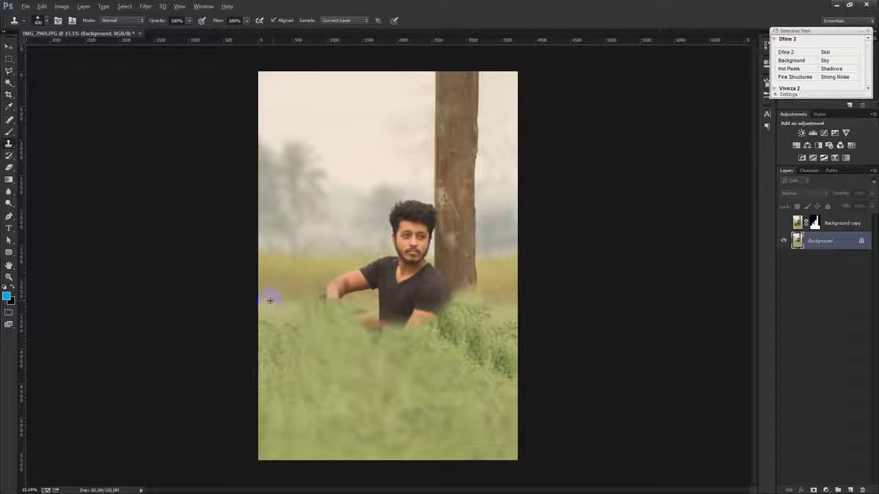
# Clone background over the man's hand, shoulder, head and the lower tree trunk.
pyautogui.moveTo(336, 299)
pyautogui.mouseDown()
pyautogui.moveTo(342, 311)
pyautogui.moveTo(379, 288)
pyautogui.moveTo(374, 319)
pyautogui.moveTo(424, 316)
pyautogui.moveTo(363, 313)
pyautogui.mouseUp()
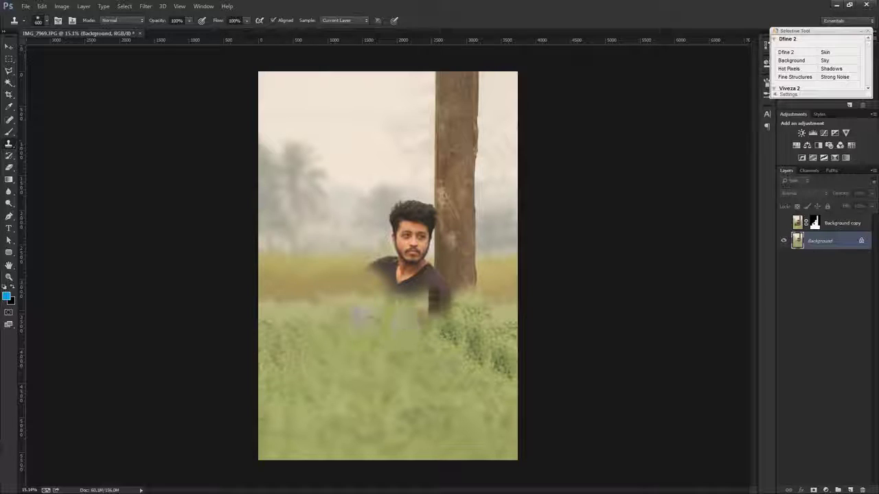
pyautogui.moveTo(374, 269)
pyautogui.mouseDown()
pyautogui.moveTo(401, 292)
pyautogui.moveTo(388, 274)
pyautogui.moveTo(422, 274)
pyautogui.moveTo(431, 330)
pyautogui.moveTo(446, 302)
pyautogui.mouseUp()
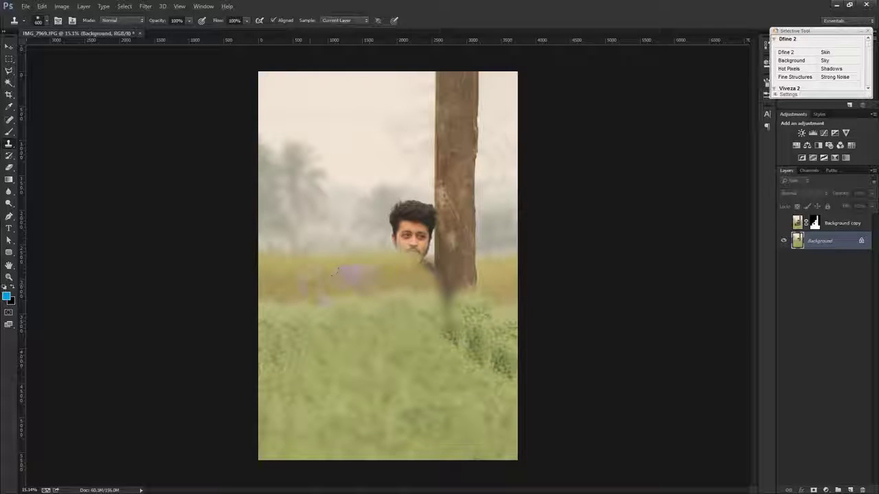
pyautogui.moveTo(391, 244)
pyautogui.mouseDown()
pyautogui.moveTo(405, 247)
pyautogui.moveTo(405, 221)
pyautogui.moveTo(394, 221)
pyautogui.moveTo(423, 226)
pyautogui.moveTo(402, 258)
pyautogui.moveTo(418, 293)
pyautogui.mouseUp()
pyautogui.hotkey('ctrl', 'z')
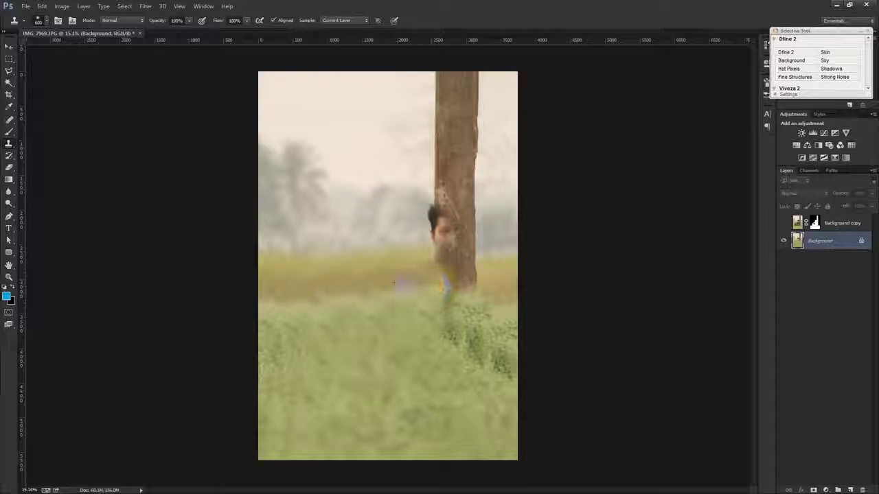
pyautogui.moveTo(405, 247)
pyautogui.mouseDown()
pyautogui.moveTo(418, 234)
pyautogui.moveTo(393, 241)
pyautogui.mouseUp()
pyautogui.moveTo(435, 210)
pyautogui.mouseDown()
pyautogui.moveTo(437, 271)
pyautogui.moveTo(470, 283)
pyautogui.mouseUp()
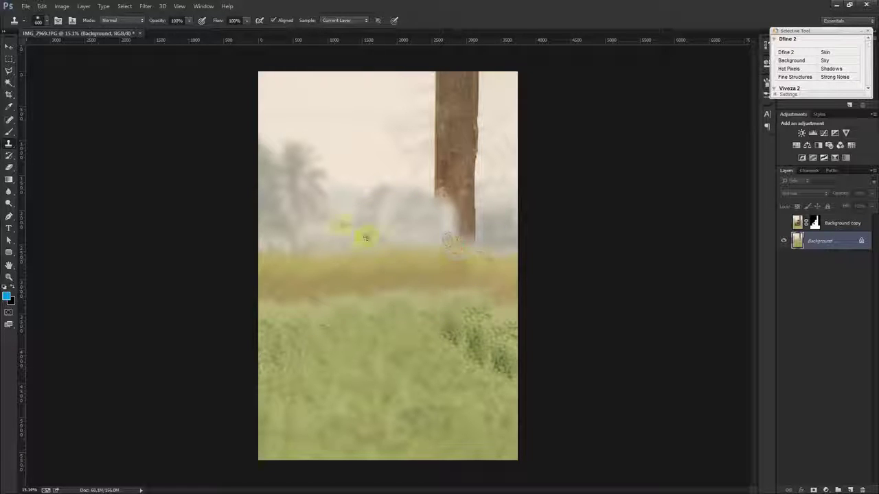
pyautogui.moveTo(449, 230)
pyautogui.mouseDown()
pyautogui.moveTo(463, 229)
pyautogui.moveTo(463, 212)
pyautogui.moveTo(443, 199)
pyautogui.moveTo(428, 151)
pyautogui.moveTo(427, 161)
pyautogui.moveTo(447, 62)
pyautogui.moveTo(423, 143)
pyautogui.moveTo(396, 169)
pyautogui.moveTo(451, 182)
pyautogui.moveTo(471, 206)
pyautogui.moveTo(475, 151)
pyautogui.moveTo(465, 94)
pyautogui.moveTo(447, 141)
pyautogui.moveTo(416, 112)
pyautogui.moveTo(457, 74)
pyautogui.moveTo(477, 78)
pyautogui.moveTo(436, 75)
pyautogui.mouseUp()
# Clone sky over the remaining trunk, remove the purple grass patch, and show Background copy again.
pyautogui.click(428, 75)
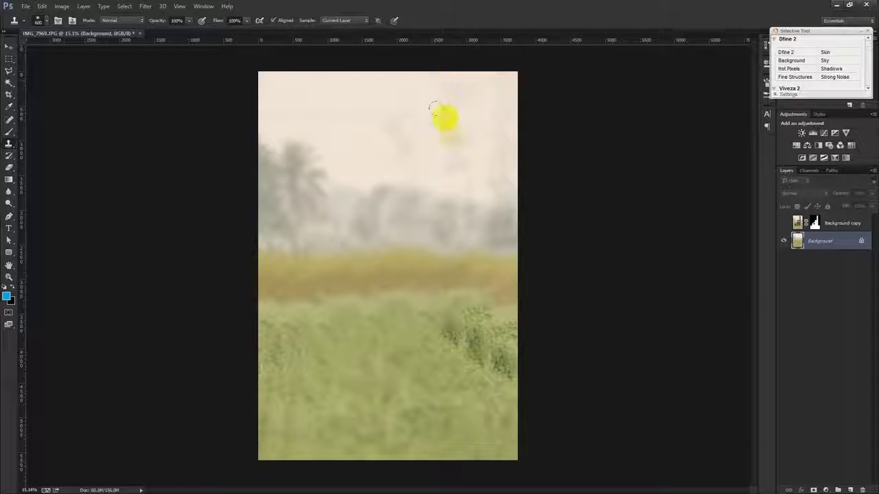
pyautogui.moveTo(457, 147); pyautogui.dragTo(457, 165)
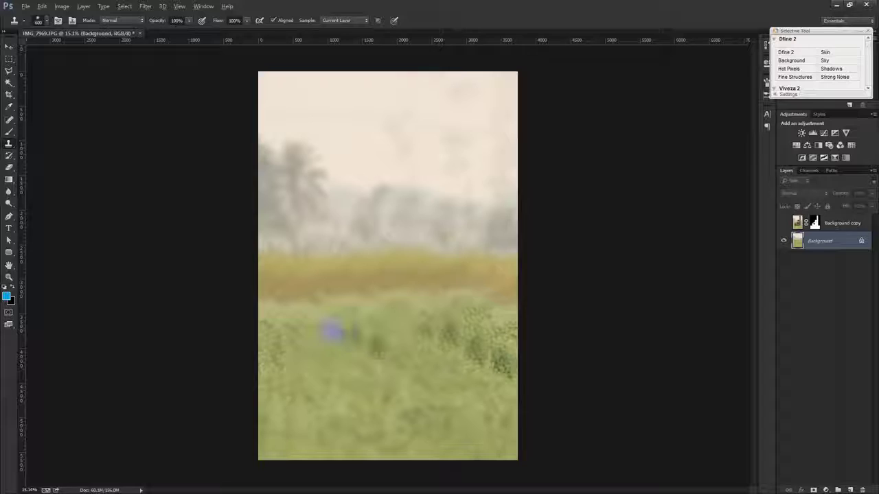
pyautogui.moveTo(288, 330); pyautogui.dragTo(274, 330)
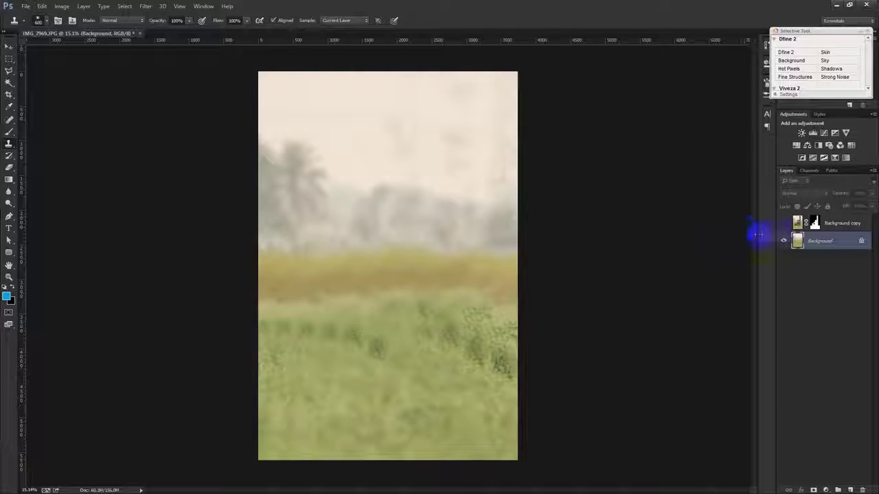
pyautogui.click(784, 223)
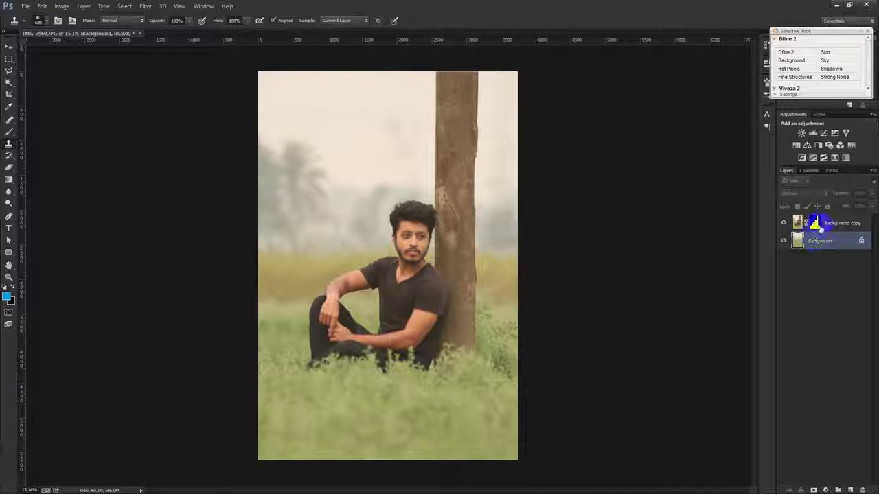
# Adjust the zoom slightly and open Filter > Blur > Gaussian Blur.
pyautogui.scroll(2, 308, 337)
pyautogui.scroll(1, 308, 337)
pyautogui.scroll(1, 307, 335)
pyautogui.scroll(-1, 307, 336)
pyautogui.scroll(-1, 724, 294)
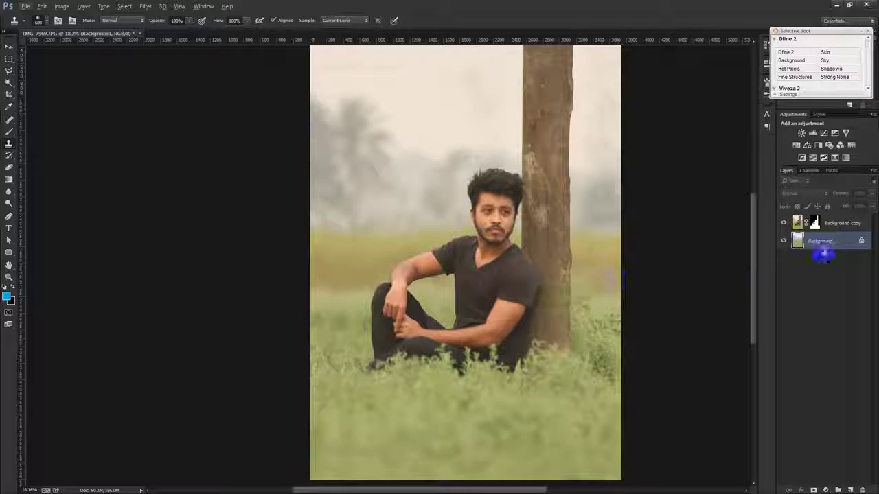
pyautogui.click(145, 6)
pyautogui.moveTo(199, 111)
pyautogui.click(307, 184)
# Raise the Gaussian Blur radius high and apply it to the Background layer.
pyautogui.moveTo(588, 235); pyautogui.dragTo(602, 238)
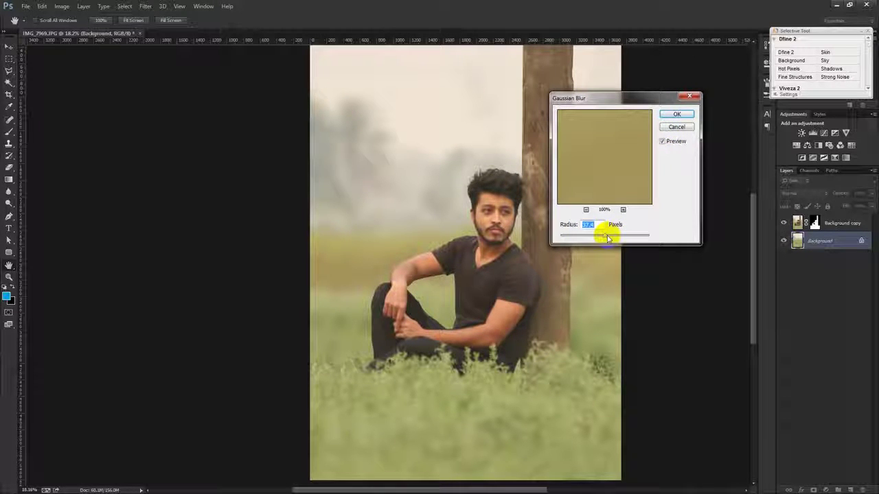
pyautogui.moveTo(606, 238); pyautogui.dragTo(616, 237)
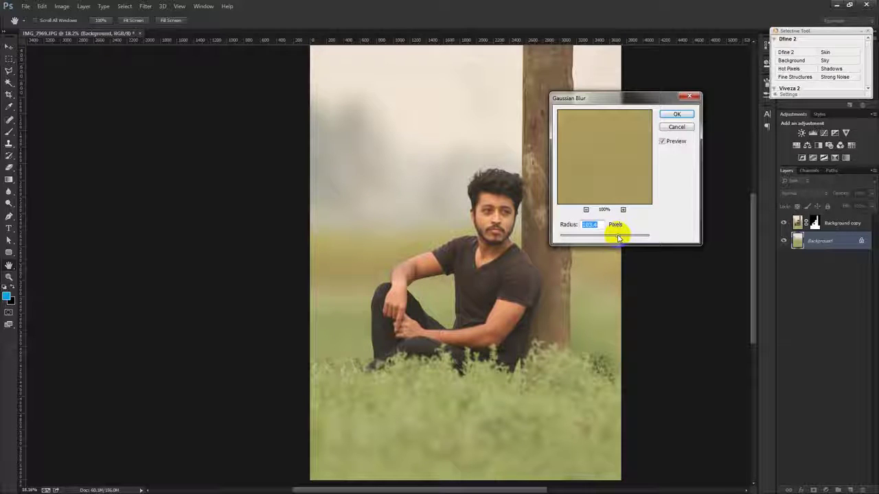
pyautogui.click(676, 114)
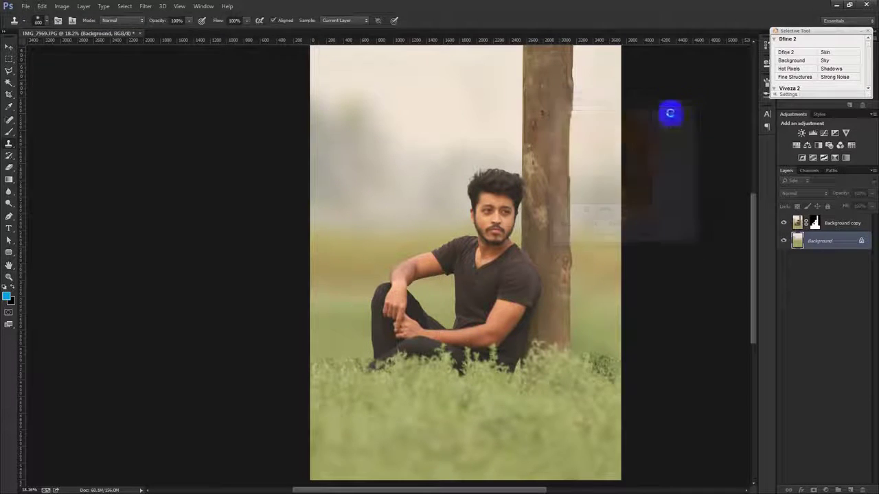
# Switch to the Move tool, select Background copy, and target its layer mask.
pyautogui.click(9, 47)
pyautogui.scroll(1, 471, 318)
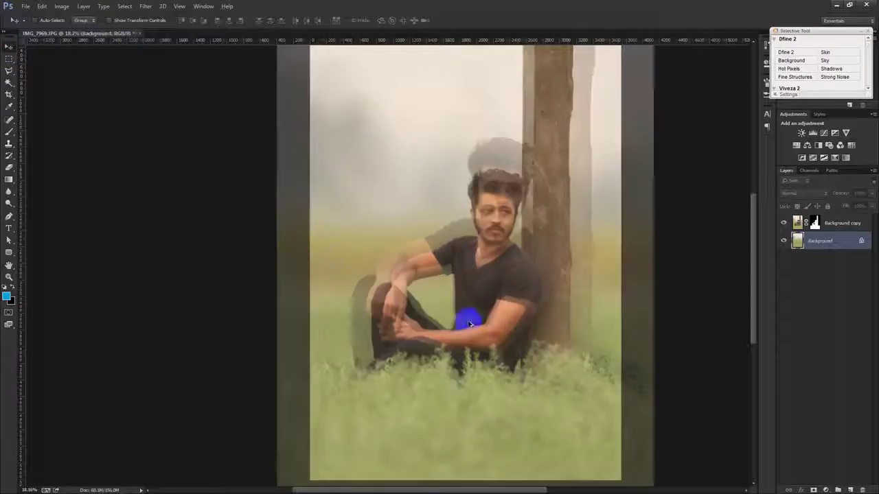
pyautogui.click(831, 225)
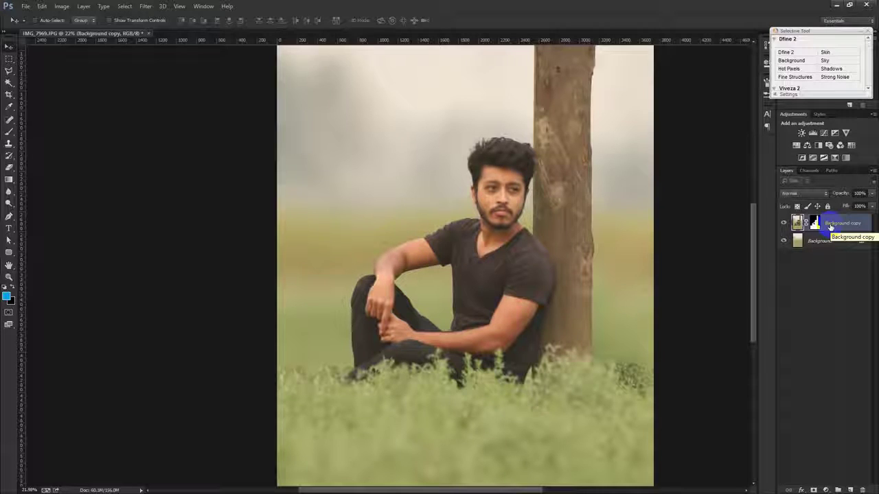
pyautogui.click(814, 223)
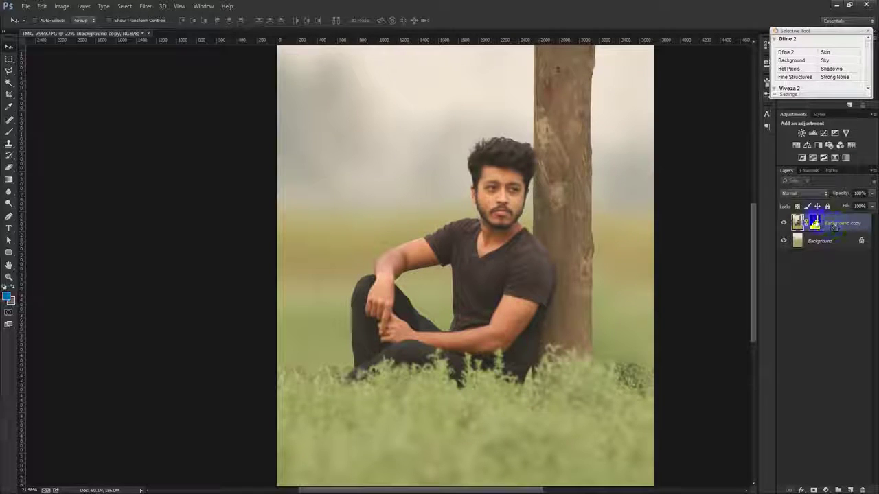
pyautogui.scroll(1, 108, 310)
# Paint black on the Background copy mask along the grass line and near the tree.
pyautogui.click(9, 130)
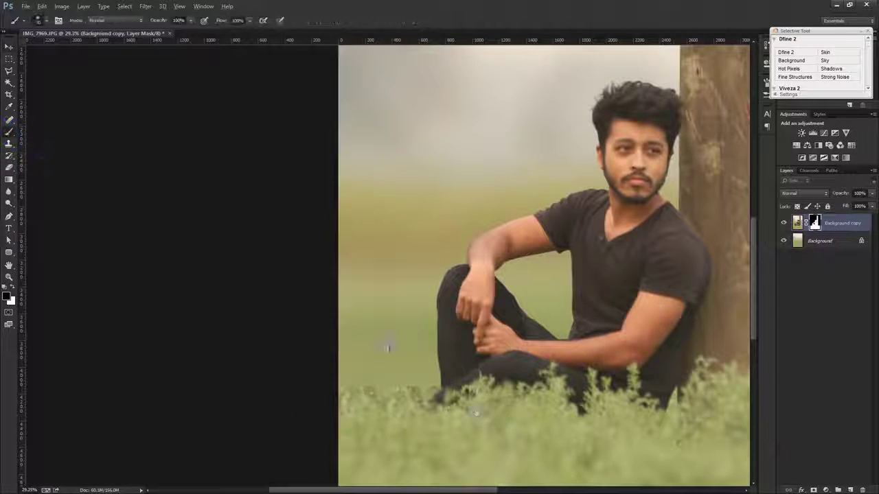
pyautogui.scroll(2, 549, 308)
pyautogui.scroll(2, 495, 311)
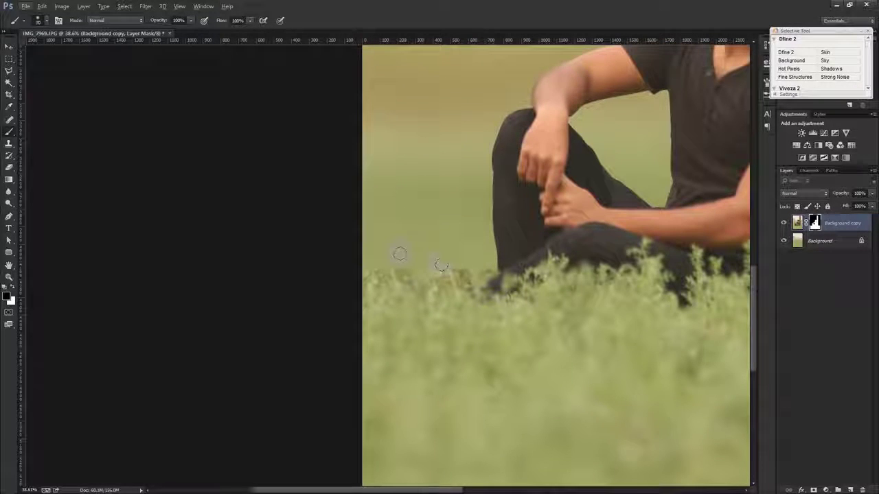
pyautogui.moveTo(360, 236)
pyautogui.mouseDown()
pyautogui.moveTo(365, 260)
pyautogui.moveTo(414, 251)
pyautogui.moveTo(485, 269)
pyautogui.moveTo(365, 257)
pyautogui.mouseUp()
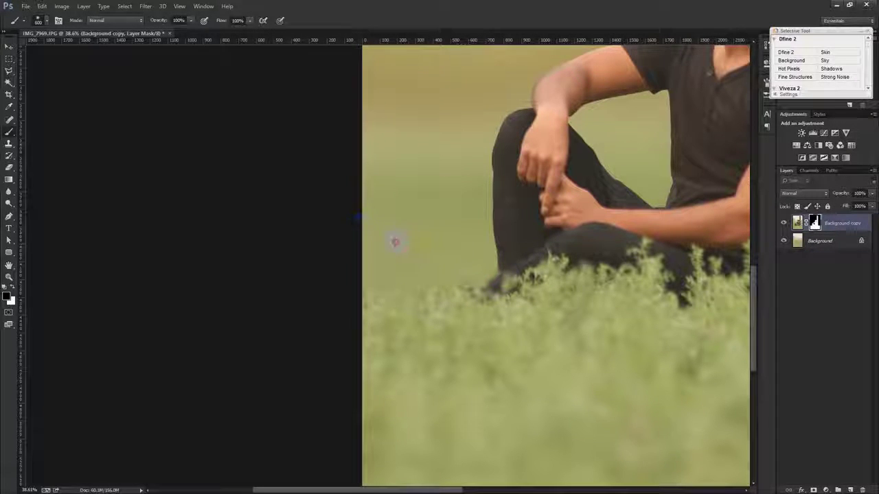
pyautogui.moveTo(437, 247)
pyautogui.mouseDown()
pyautogui.moveTo(442, 257)
pyautogui.moveTo(86, 256)
pyautogui.mouseUp()
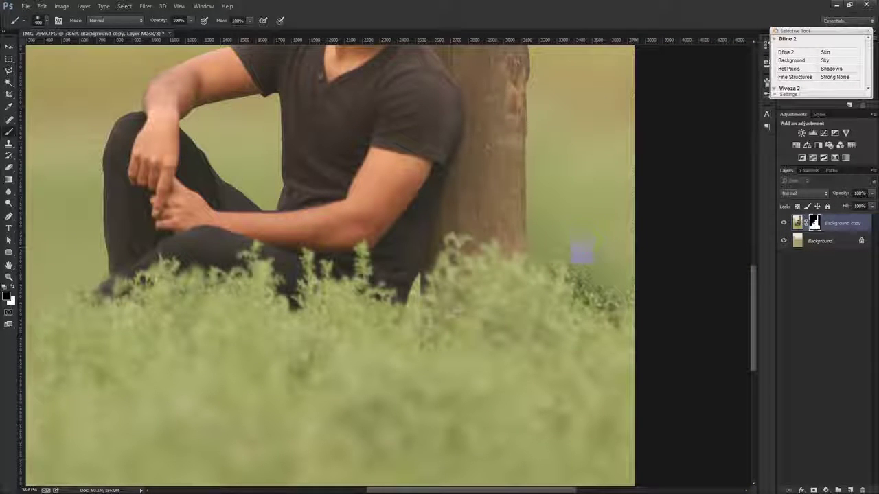
pyautogui.moveTo(564, 256); pyautogui.dragTo(543, 256)
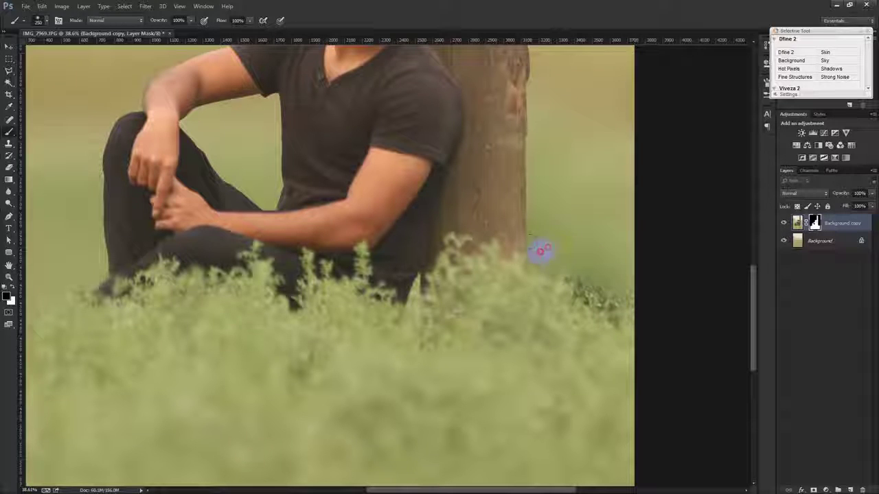
pyautogui.moveTo(590, 237); pyautogui.dragTo(570, 237)
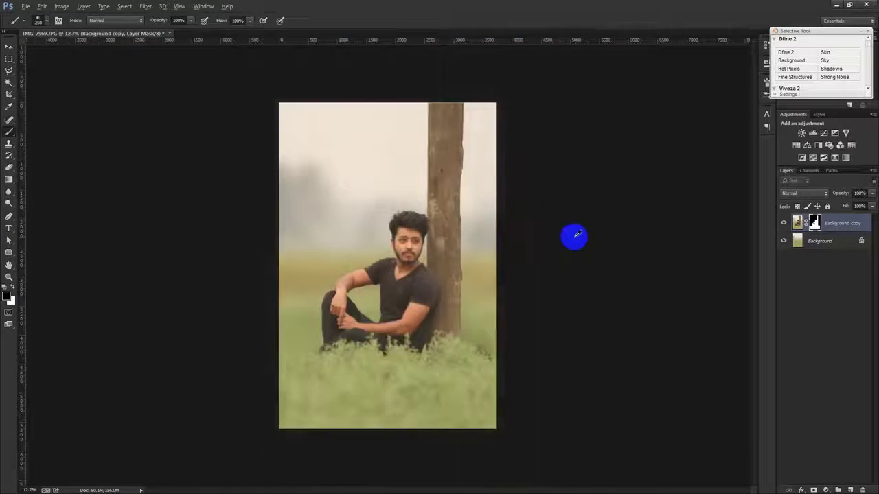
pyautogui.moveTo(533, 273); pyautogui.dragTo(529, 320)
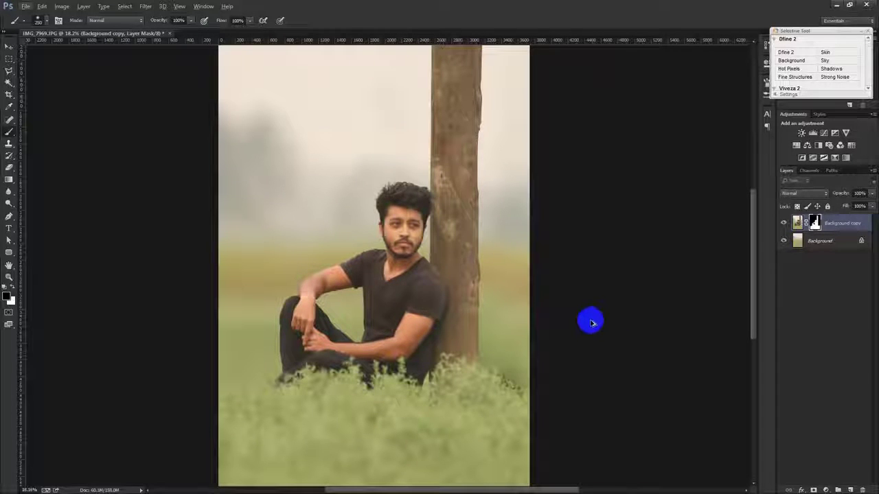
# With a ~600 px white brush, paint the mask over the lower grass and shoes.
pyautogui.hotkey('alt', '[')
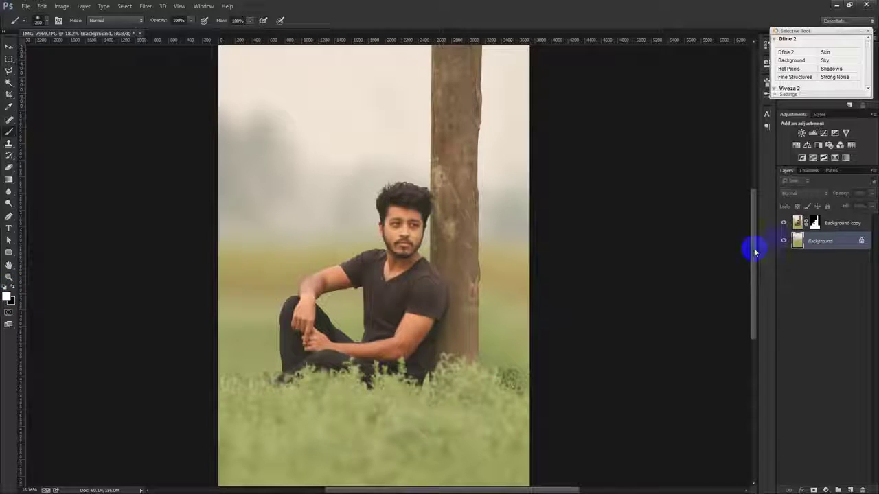
pyautogui.click(814, 223)
pyautogui.press(']')
pyautogui.press(']')
pyautogui.press(']')
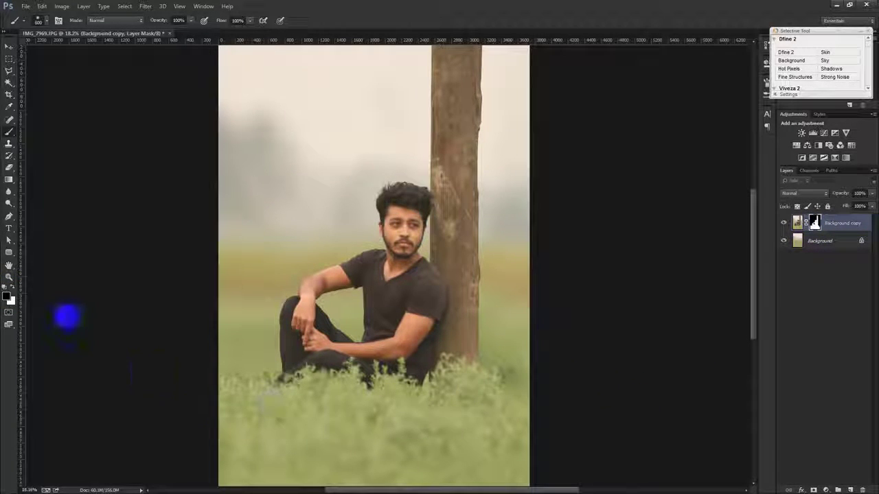
pyautogui.click(12, 291)
pyautogui.moveTo(237, 386); pyautogui.dragTo(272, 386)
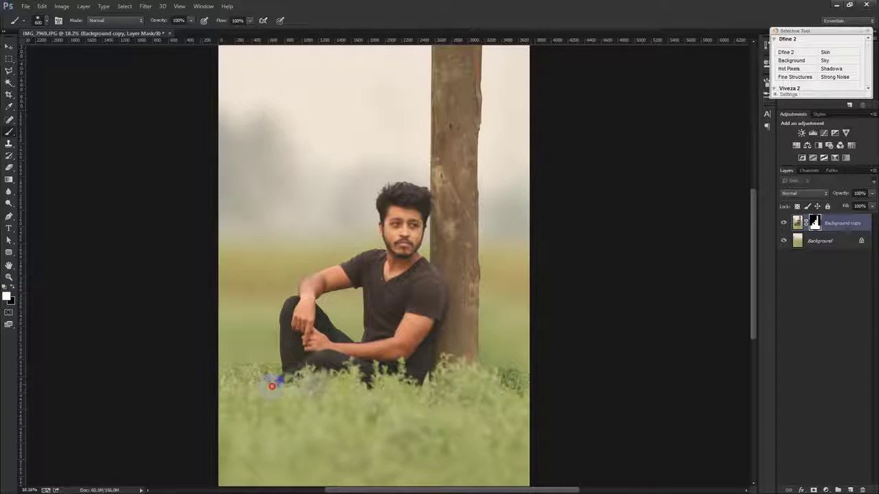
pyautogui.moveTo(516, 383)
pyautogui.mouseDown()
pyautogui.moveTo(576, 386)
pyautogui.moveTo(387, 371)
pyautogui.mouseUp()
pyautogui.moveTo(465, 388); pyautogui.dragTo(557, 383)
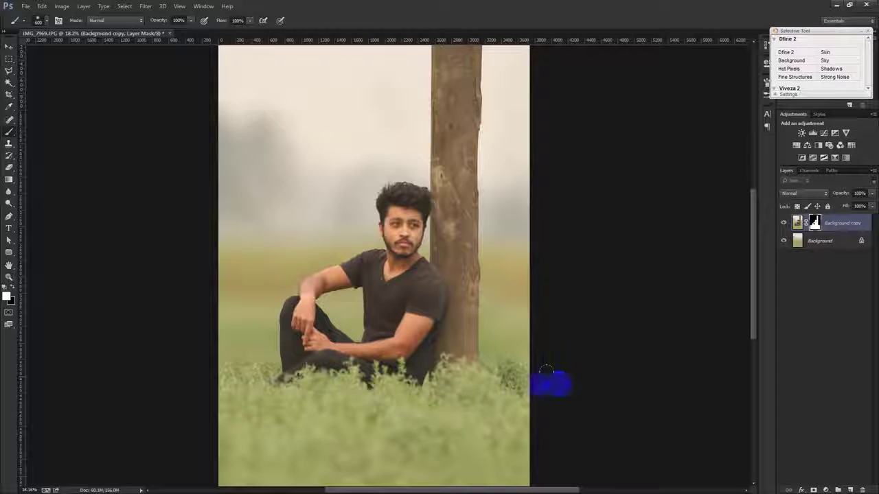
pyautogui.scroll(1, 258, 420)
pyautogui.scroll(1, 258, 421)
pyautogui.scroll(-2, 386, 373)
pyautogui.scroll(-1, 387, 376)
pyautogui.scroll(1, 386, 379)
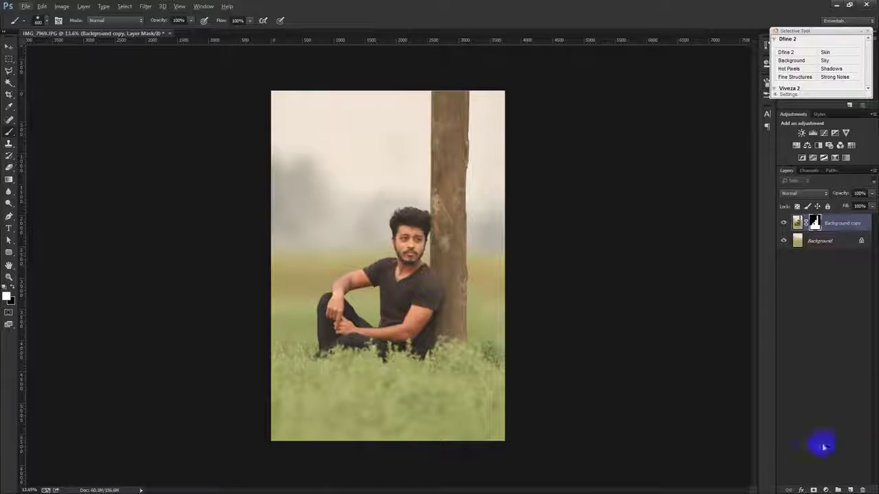
# Set the Brush opacity to 28% with black as the painting colour.
pyautogui.press('v')
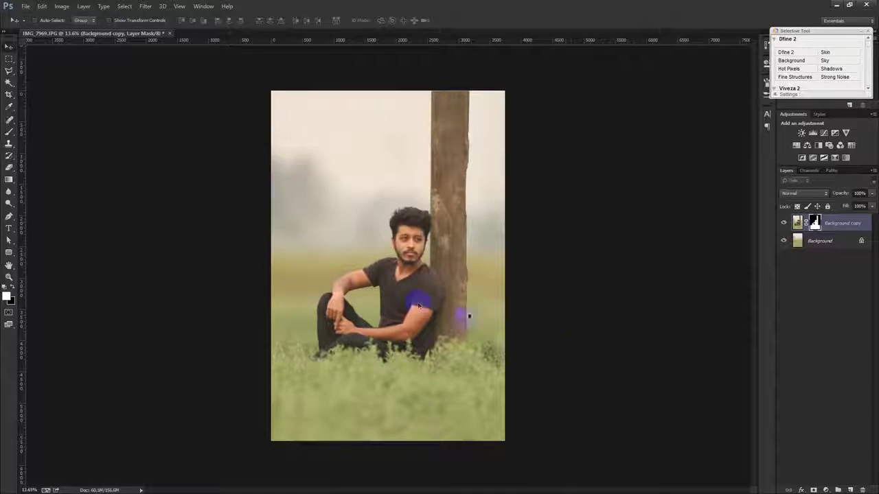
pyautogui.scroll(1, 417, 305)
pyautogui.scroll(1, 418, 305)
pyautogui.scroll(1, 418, 306)
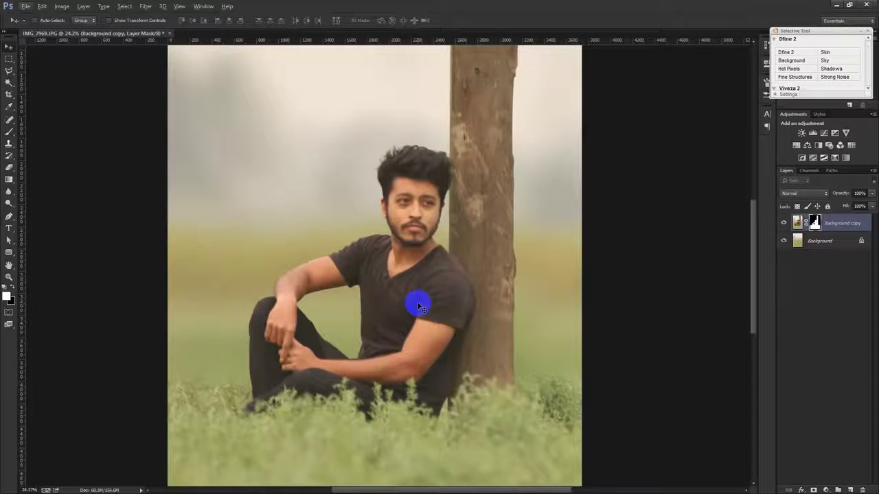
pyautogui.scroll(-1, 419, 305)
pyautogui.scroll(-1, 420, 306)
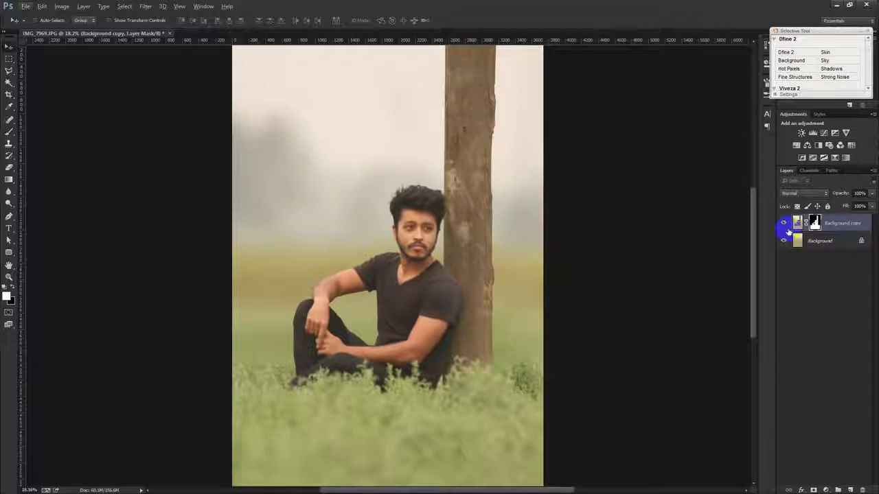
pyautogui.click(9, 131)
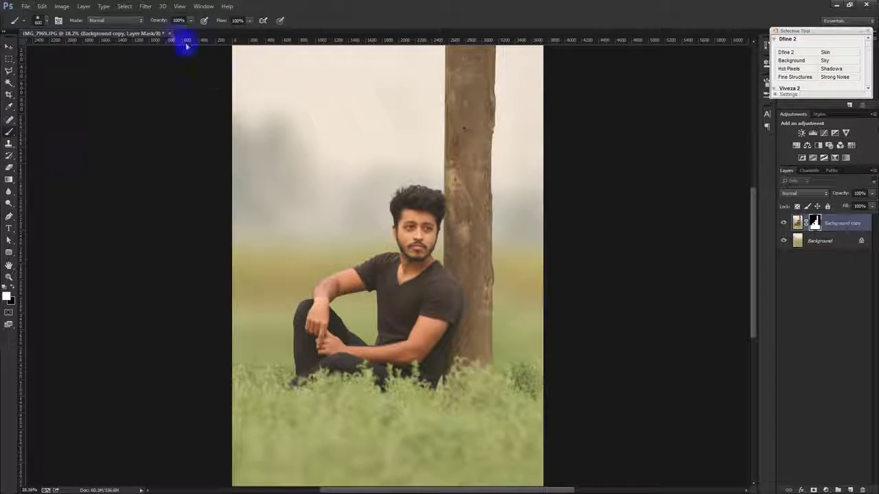
pyautogui.click(158, 20)
pyautogui.write('28')
pyautogui.click(12, 292)
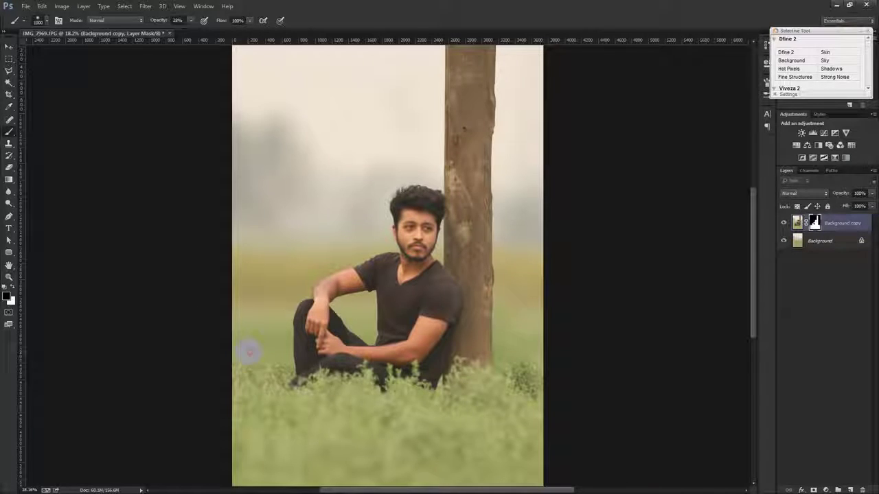
# Softly paint the mask along the lower-left edge, tree base and foreground grass.
pyautogui.moveTo(229, 369); pyautogui.dragTo(250, 368)
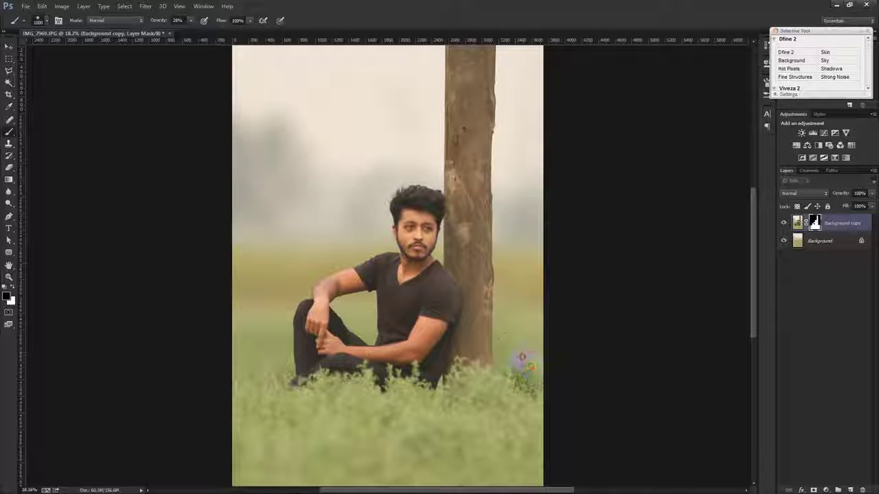
pyautogui.moveTo(506, 335); pyautogui.dragTo(514, 332)
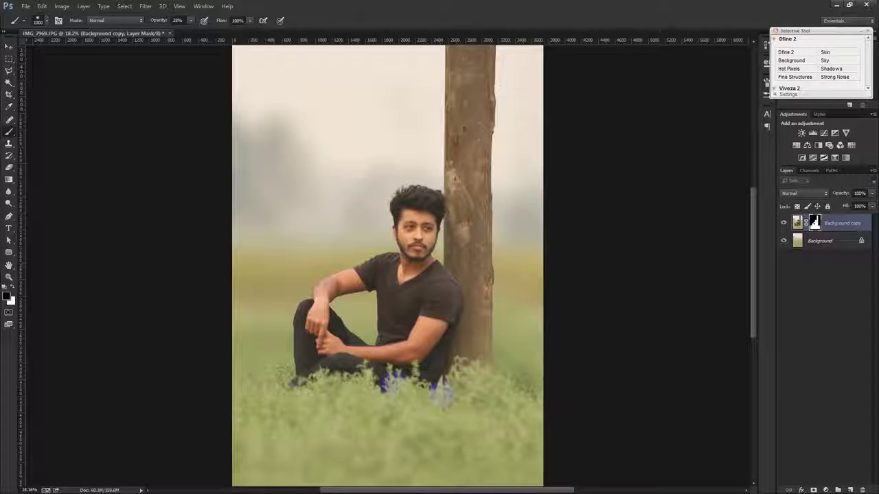
pyautogui.moveTo(439, 392); pyautogui.dragTo(275, 367)
pyautogui.moveTo(193, 363); pyautogui.dragTo(225, 348)
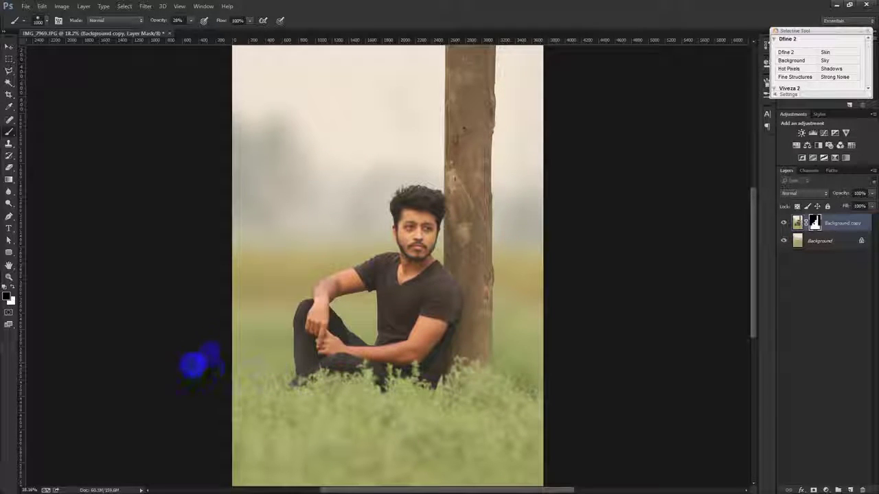
pyautogui.click(14, 47)
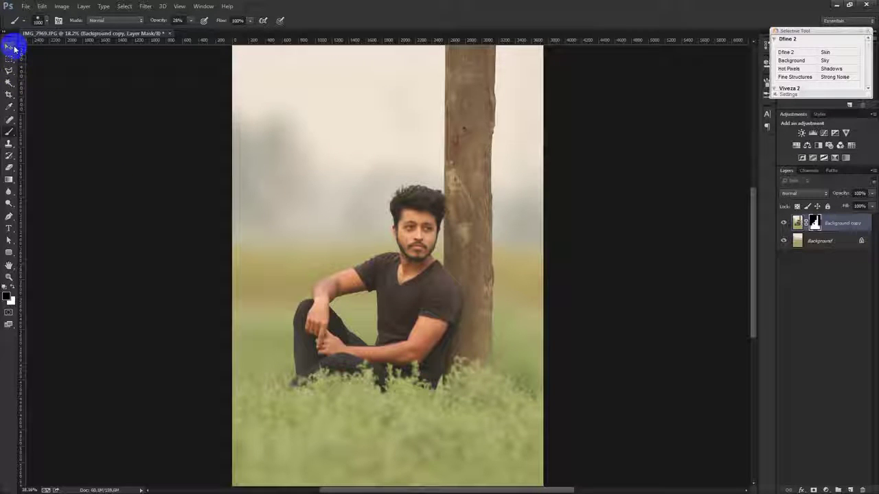
pyautogui.click(13, 287)
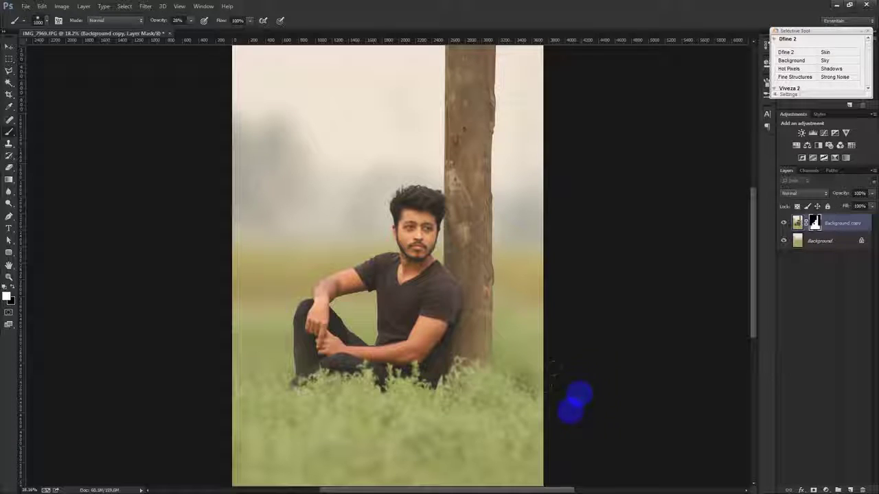
pyautogui.click(10, 48)
pyautogui.scroll(-1, 447, 222)
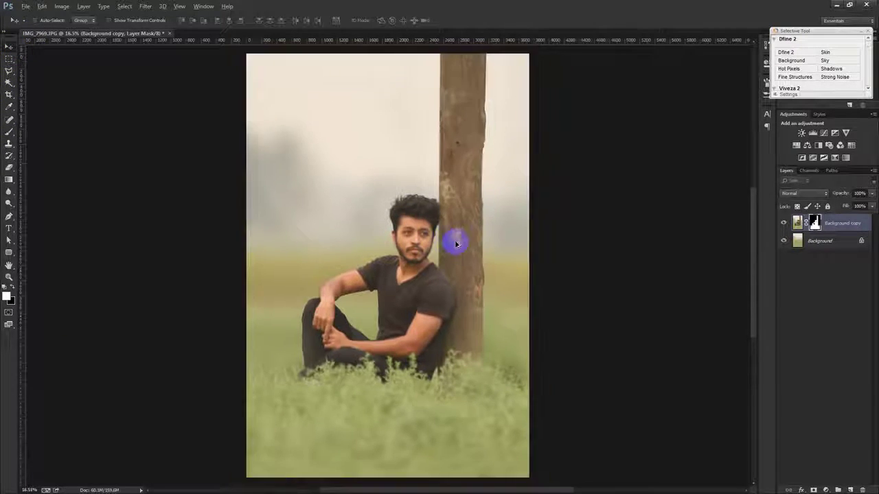
pyautogui.scroll(-1, 455, 240)
pyautogui.scroll(-1, 449, 241)
pyautogui.scroll(1, 459, 244)
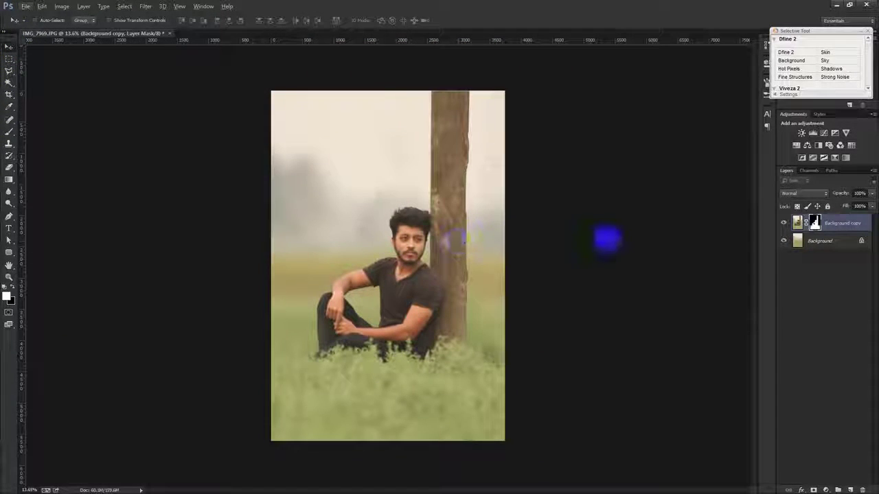
pyautogui.scroll(1, 548, 240)
pyautogui.scroll(1, 550, 242)
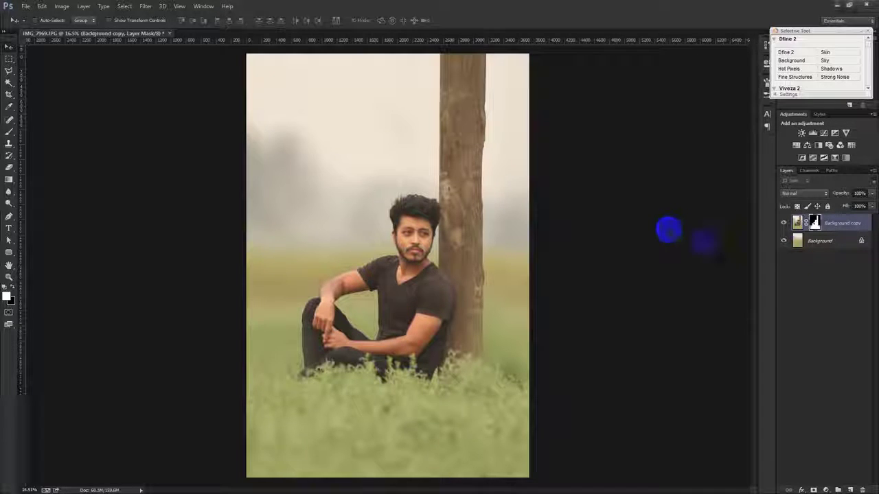
pyautogui.hotkey('ctrl', 'z')
pyautogui.hotkey('ctrl', 'z')
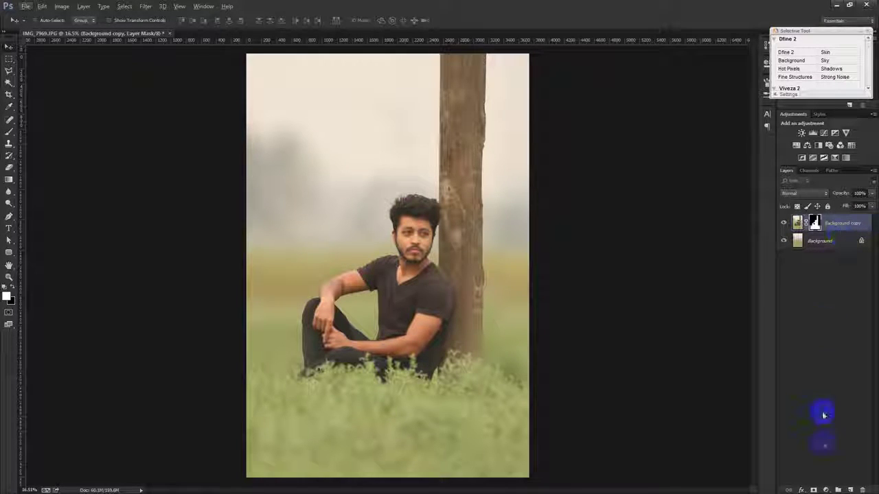
pyautogui.click(850, 489)
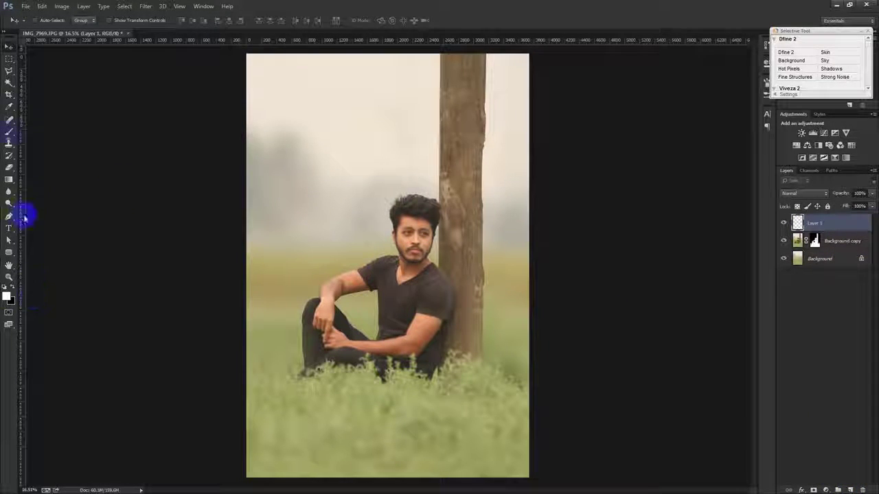
# Try brushing on the empty Layer 1 and dismiss the out-of-memory error.
pyautogui.click(9, 130)
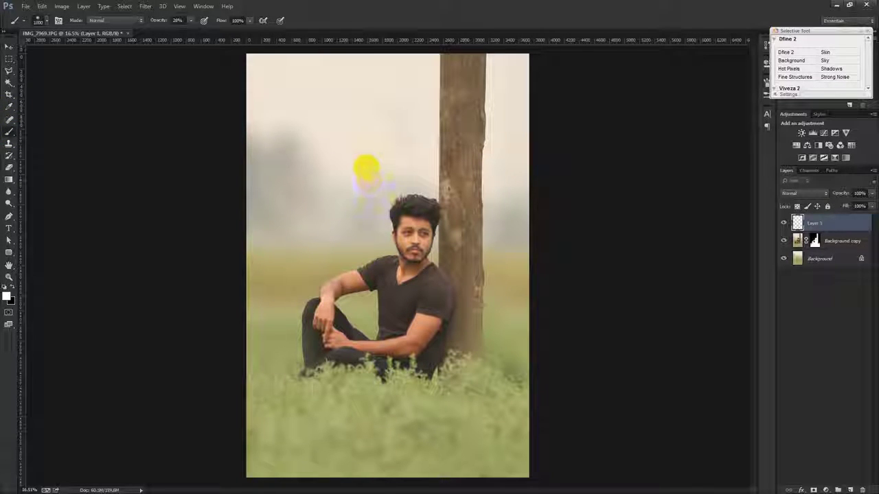
pyautogui.click(366, 169)
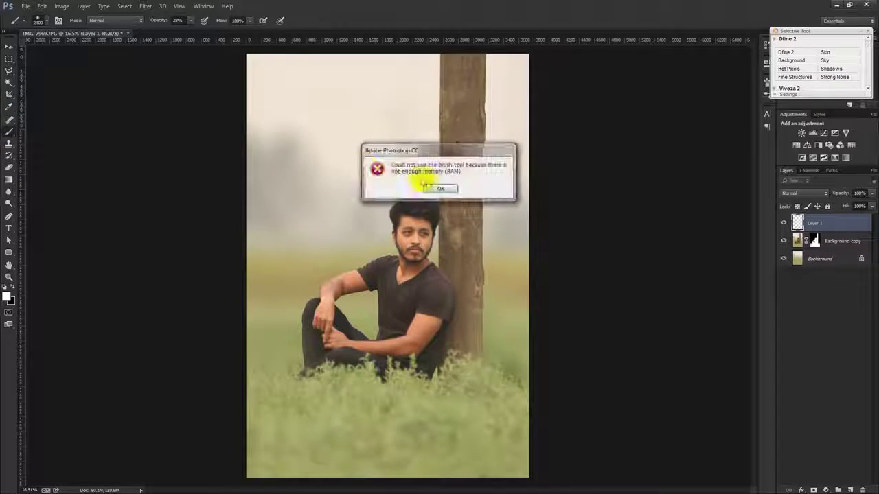
pyautogui.click(443, 187)
pyautogui.click(373, 186)
pyautogui.click(432, 190)
# Save the photo as the PSD file IMG_7969.psd.
pyautogui.hotkey('ctrl', 'shift', 's')
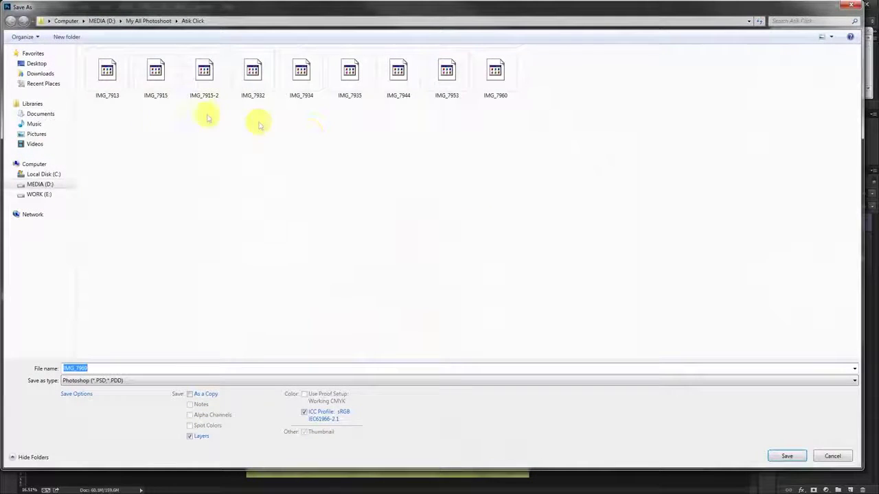
pyautogui.click(41, 63)
pyautogui.click(787, 456)
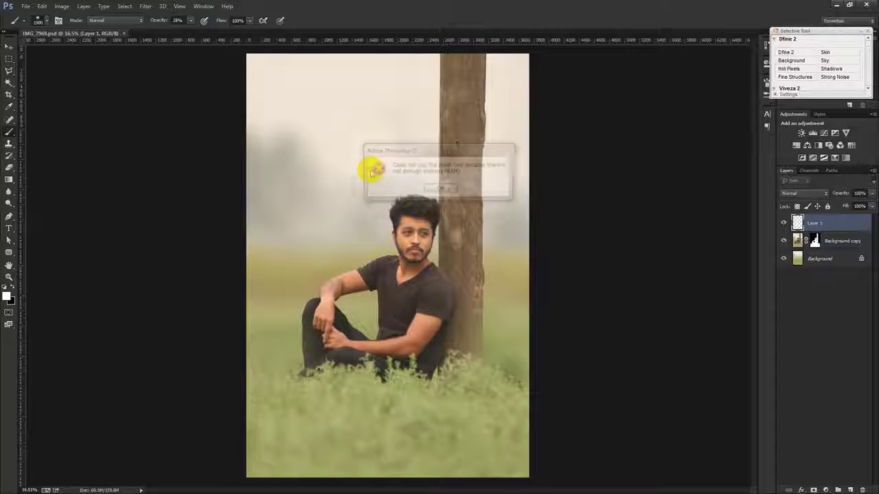
pyautogui.click(435, 188)
# Resize the image to 1000 px in height and fit it in the window.
pyautogui.click(62, 7)
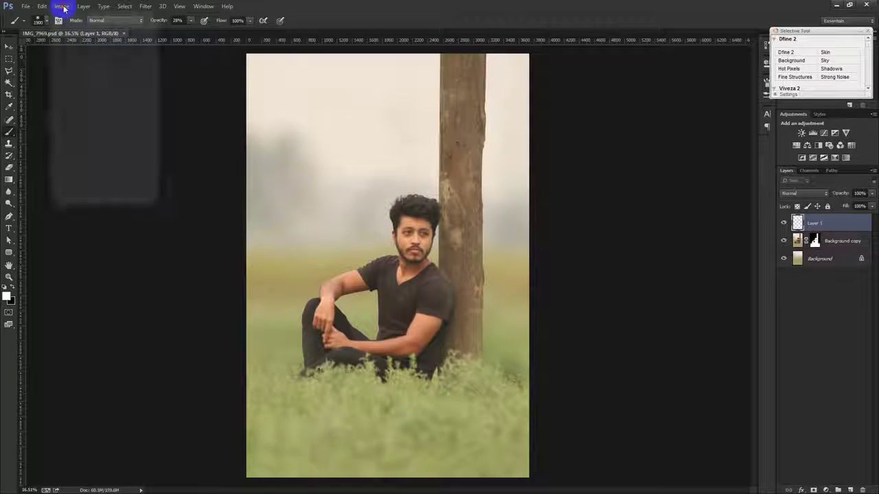
pyautogui.click(89, 75)
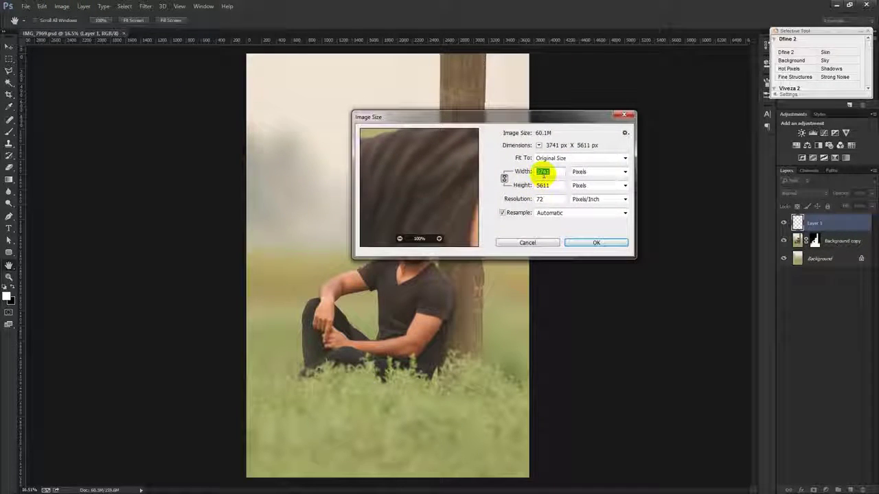
pyautogui.doubleClick(543, 185)
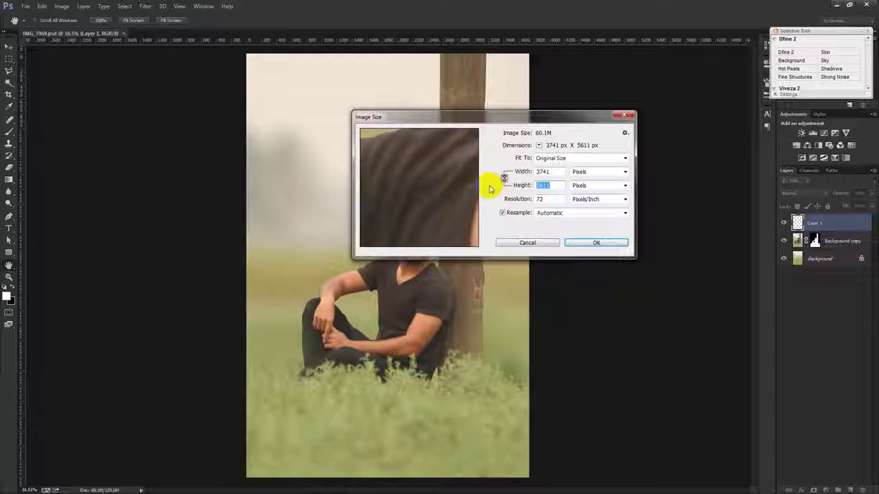
pyautogui.write('1000')
pyautogui.click(591, 242)
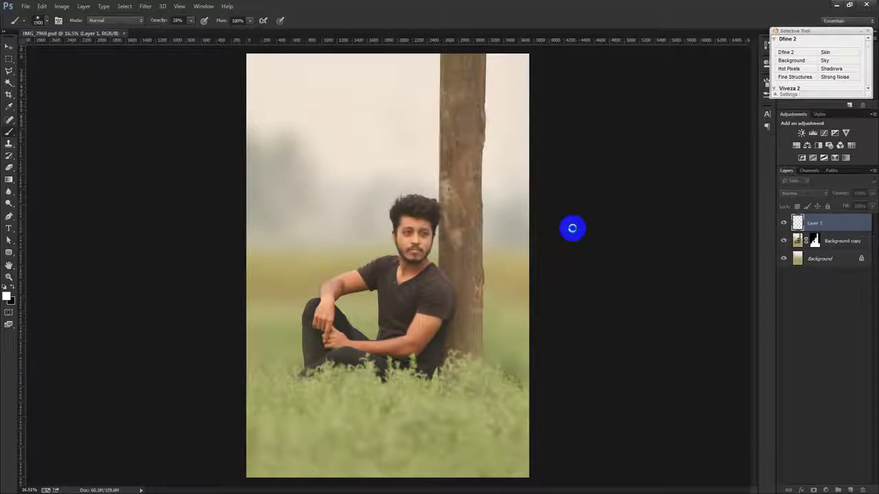
pyautogui.hotkey('ctrl', '0')
# At 100% brush opacity, paint soft white strokes above the man's head on Layer 1.
pyautogui.scroll(-2, 354, 228)
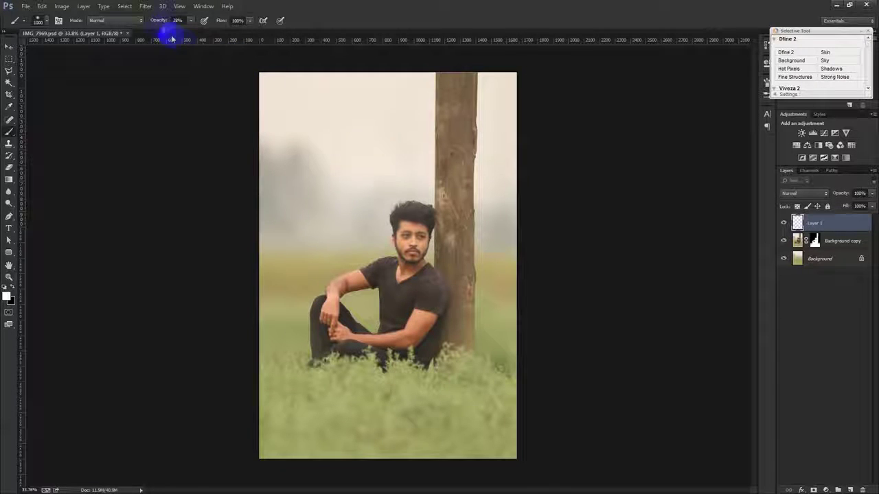
pyautogui.moveTo(156, 22); pyautogui.dragTo(608, 258)
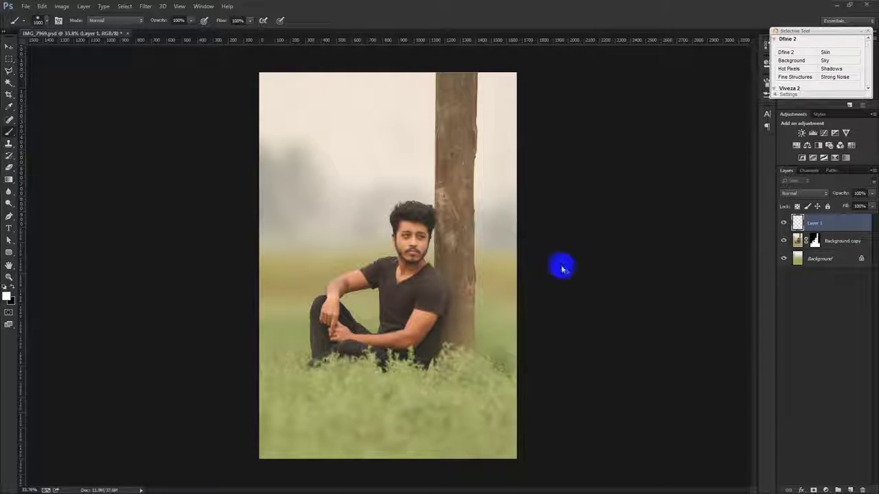
pyautogui.moveTo(379, 182); pyautogui.dragTo(371, 181)
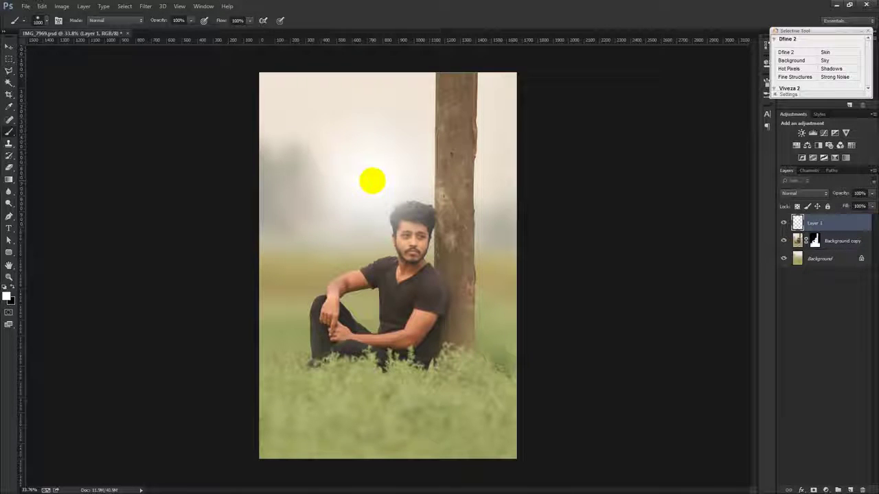
pyautogui.moveTo(372, 180); pyautogui.dragTo(385, 195)
pyautogui.scroll(2, 386, 195)
# Free-transform the glow on Layer 1 to about 126% size.
pyautogui.click(9, 46)
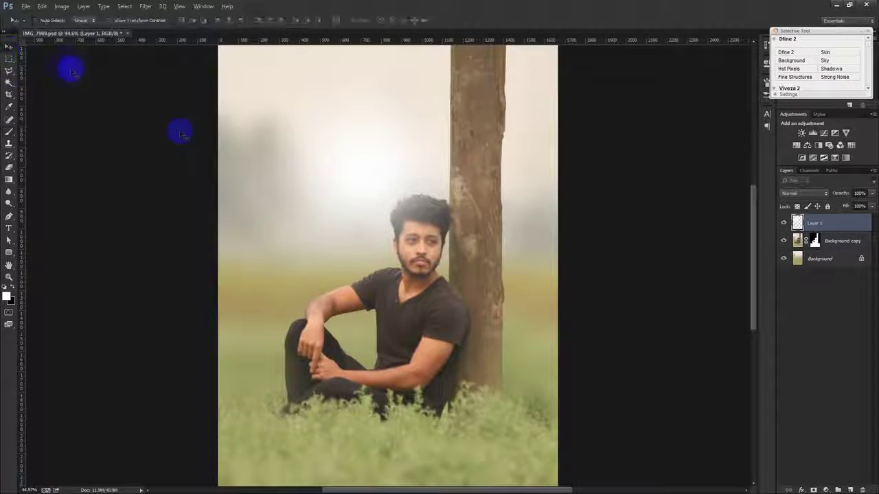
pyautogui.hotkey('ctrl', 't')
pyautogui.moveTo(534, 338)
pyautogui.mouseDown()
pyautogui.moveTo(578, 366)
pyautogui.moveTo(529, 319)
pyautogui.mouseUp()
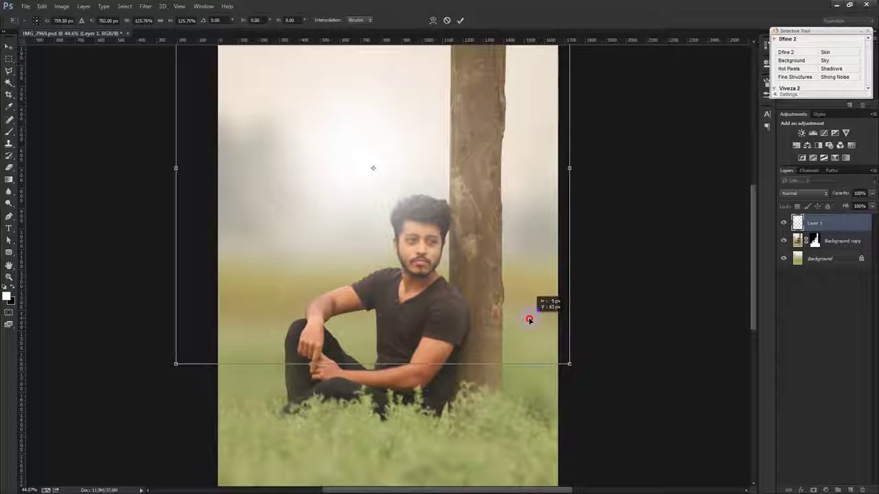
pyautogui.click(460, 20)
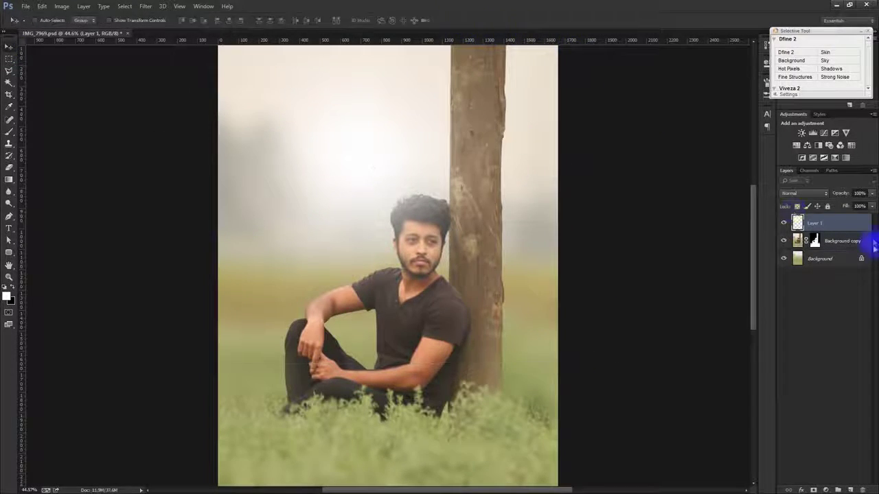
# Set Layer 1 to Screen blend mode at 74% opacity.
pyautogui.click(805, 193)
pyautogui.click(798, 277)
pyautogui.click(787, 192)
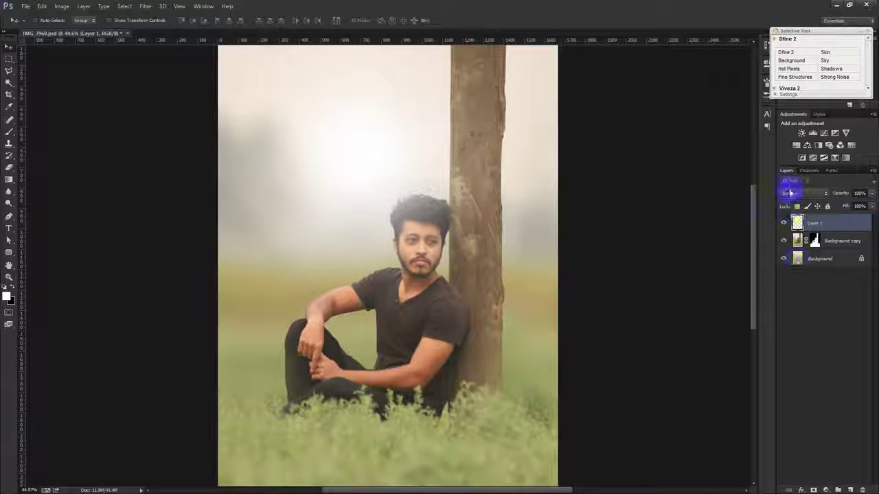
pyautogui.press('Down')
pyautogui.press('Down')
pyautogui.press('Down')
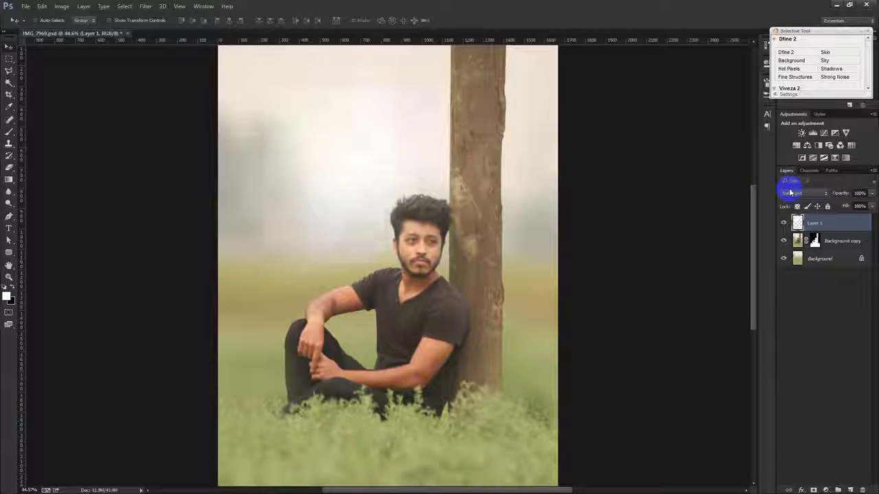
pyautogui.press('Down')
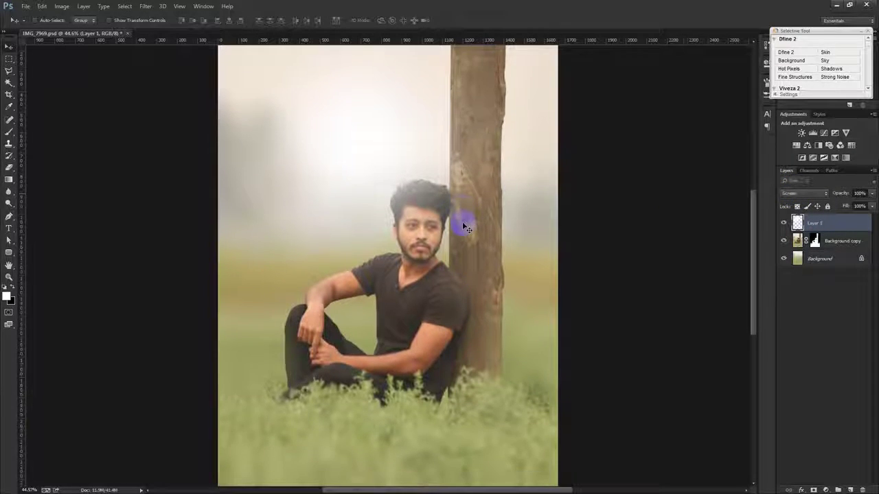
pyautogui.hotkey('ctrl', '-')
pyautogui.scroll(-2, 465, 228)
pyautogui.scroll(2, 465, 227)
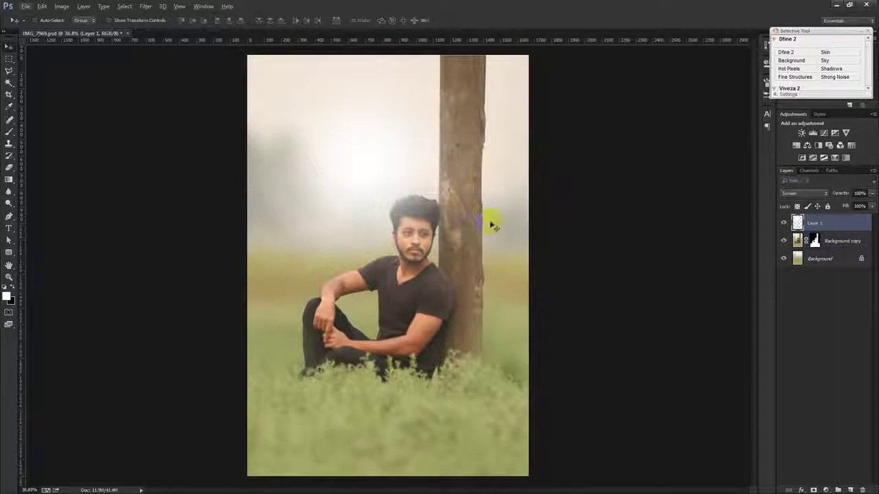
pyautogui.moveTo(492, 225); pyautogui.dragTo(646, 277)
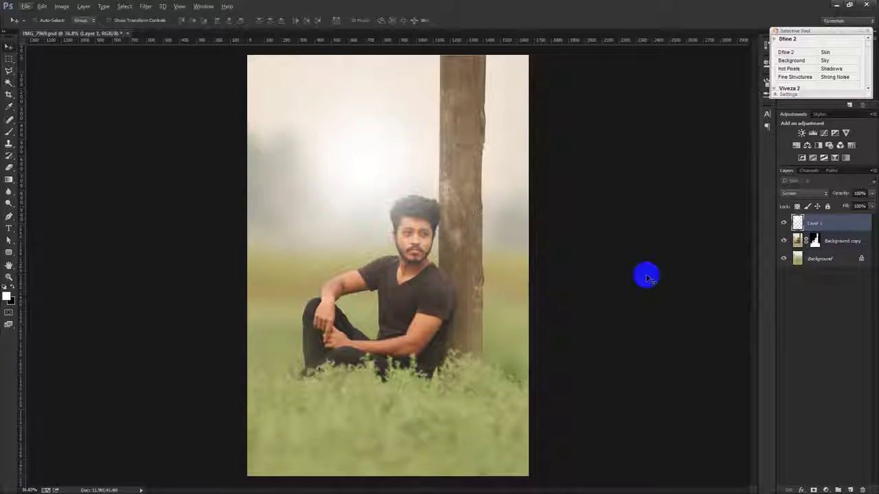
pyautogui.moveTo(835, 193); pyautogui.dragTo(854, 489)
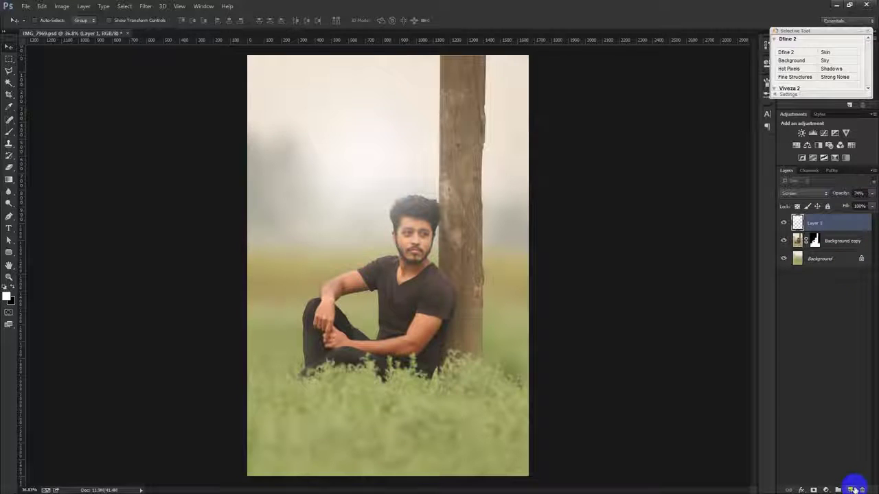
# Add a Gradient Fill layer above the Background using a different gradient preset.
pyautogui.click(826, 490)
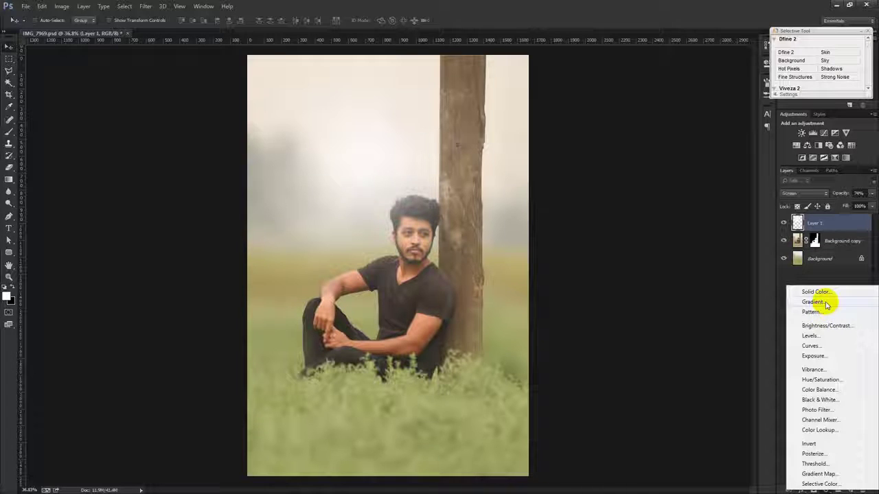
pyautogui.click(820, 259)
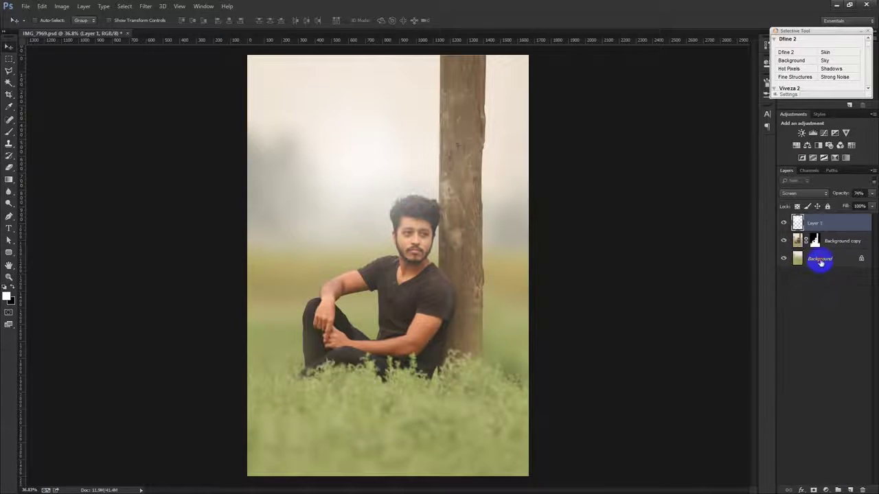
pyautogui.click(827, 489)
pyautogui.click(802, 297)
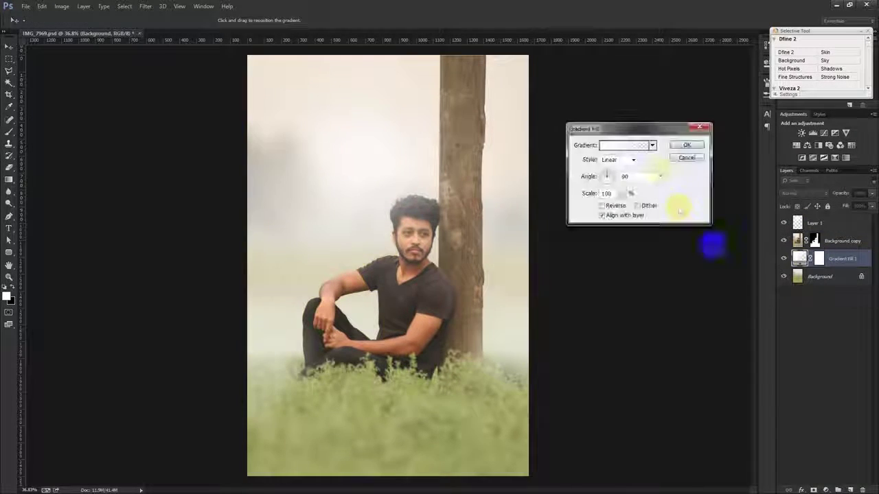
pyautogui.click(652, 145)
pyautogui.click(629, 195)
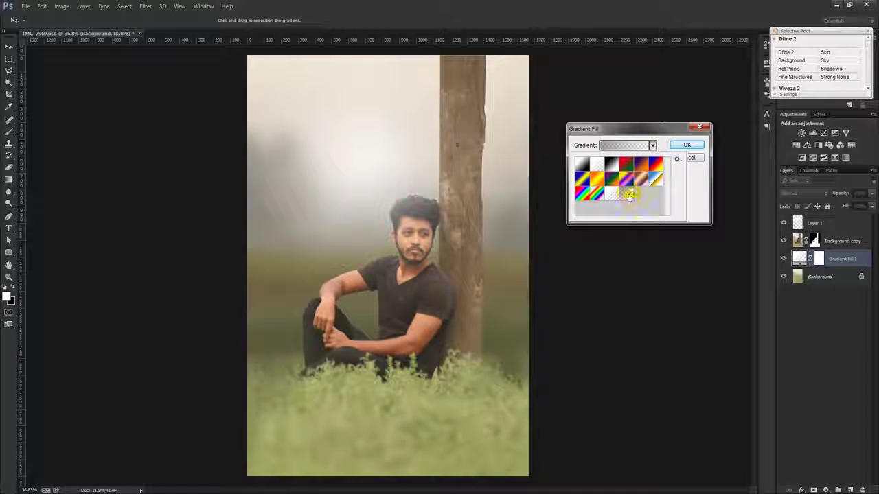
pyautogui.click(652, 145)
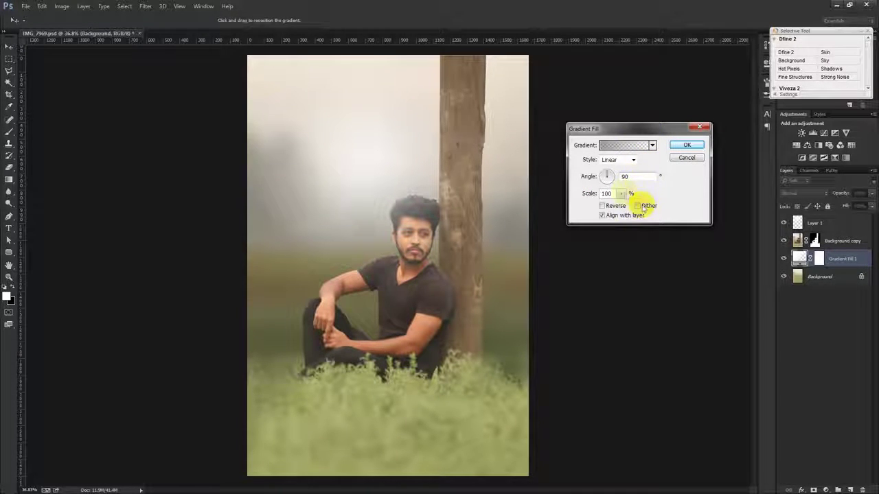
# Make the gradient radial and reversed, with 0° angle and 248% scale.
pyautogui.click(618, 159)
pyautogui.click(620, 175)
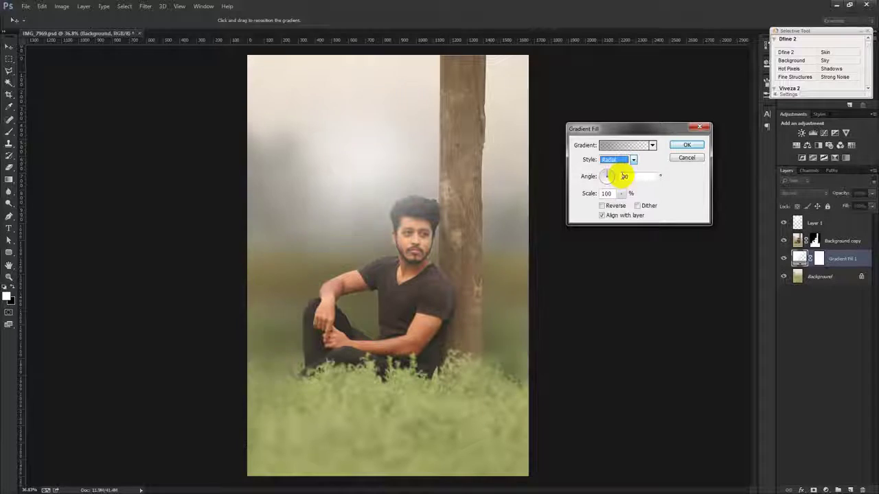
pyautogui.click(615, 209)
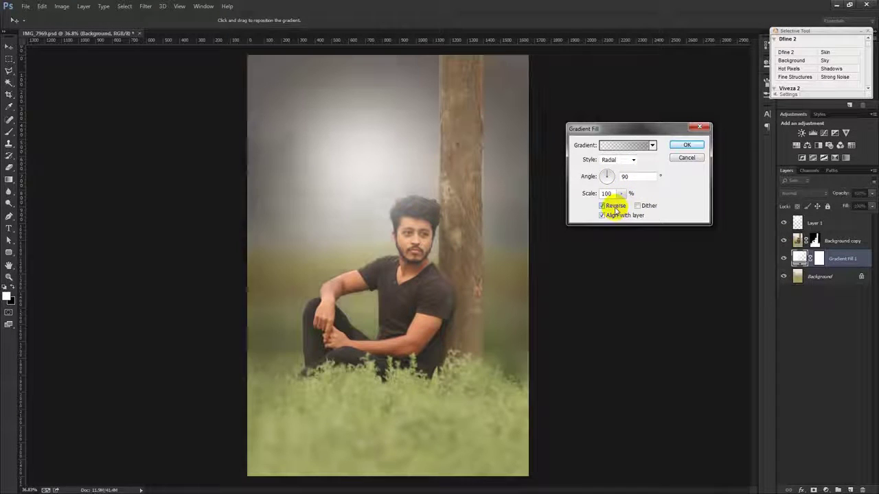
pyautogui.doubleClick(631, 177)
pyautogui.write('0')
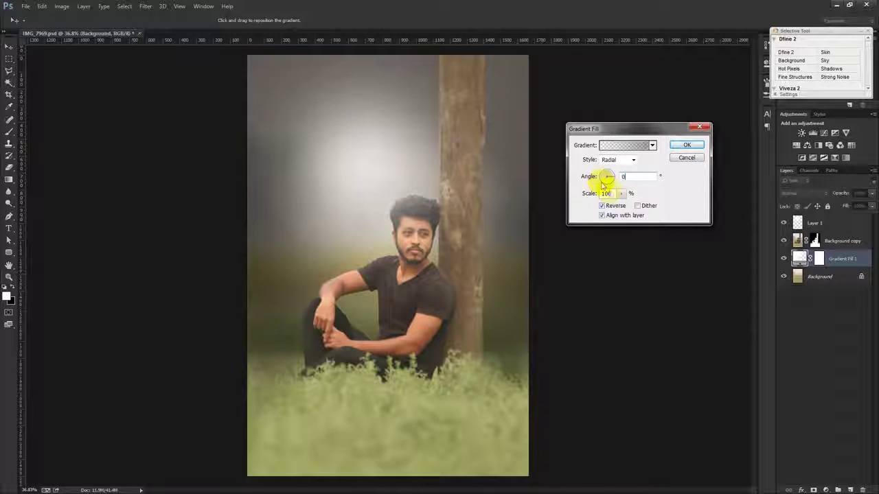
pyautogui.moveTo(618, 194); pyautogui.dragTo(627, 207)
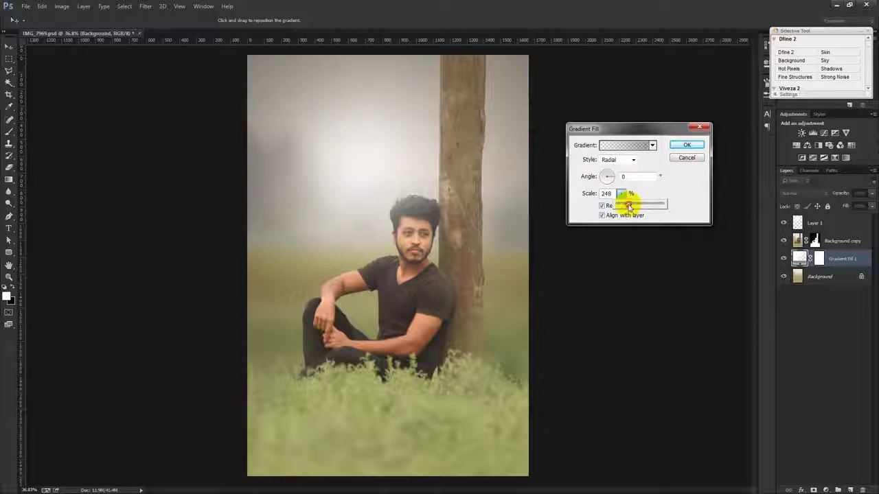
pyautogui.click(687, 145)
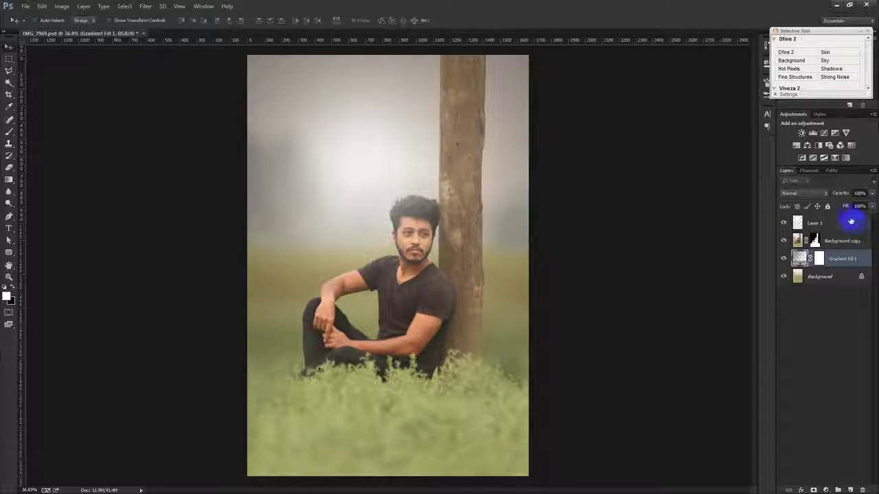
# Add a second Gradient Fill layer above Layer 1 with a new gradient preset.
pyautogui.click(846, 223)
pyautogui.click(826, 489)
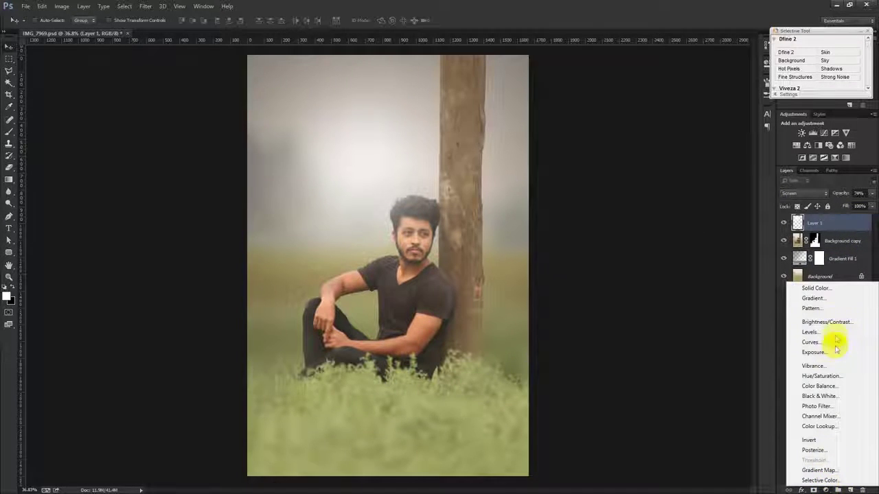
pyautogui.click(823, 300)
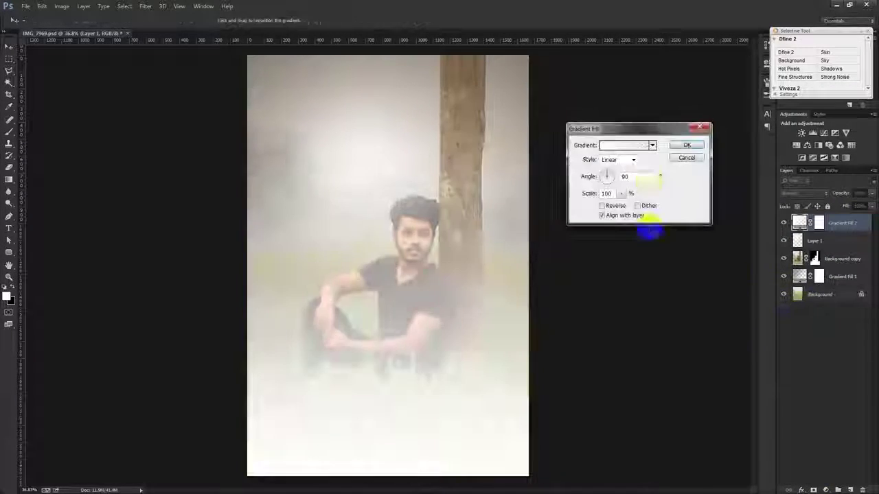
pyautogui.click(652, 145)
pyautogui.click(626, 195)
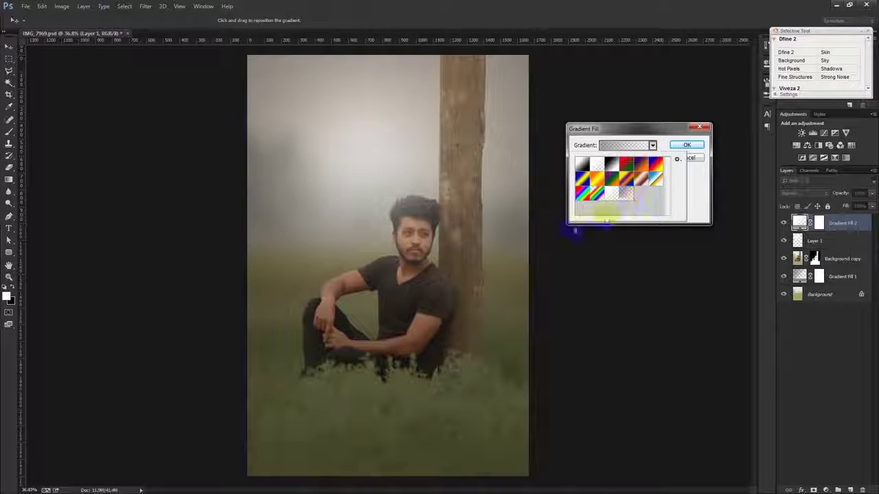
pyautogui.click(449, 250)
pyautogui.moveTo(445, 318)
pyautogui.mouseDown()
pyautogui.moveTo(442, 405)
pyautogui.moveTo(445, 379)
pyautogui.moveTo(449, 411)
pyautogui.mouseUp()
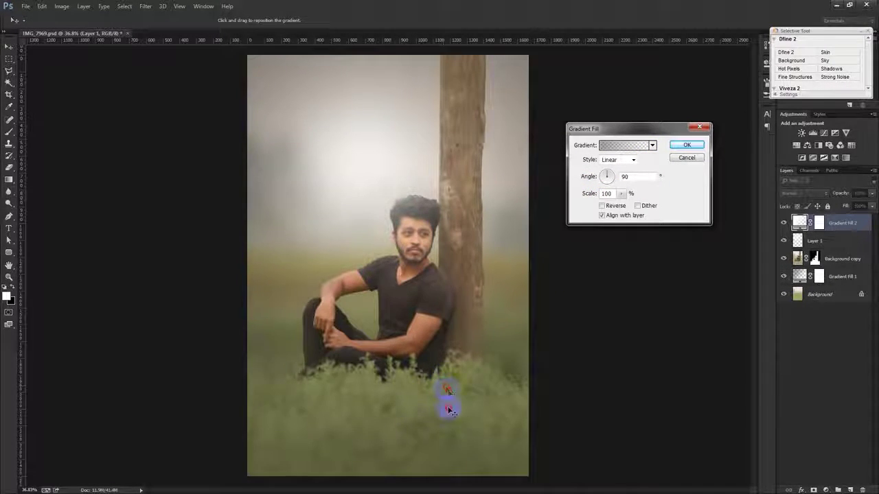
# Make Gradient Fill 2 radial and reversed at 0°, centred up-left, scale 268.
pyautogui.click(612, 178)
pyautogui.click(616, 160)
pyautogui.click(604, 206)
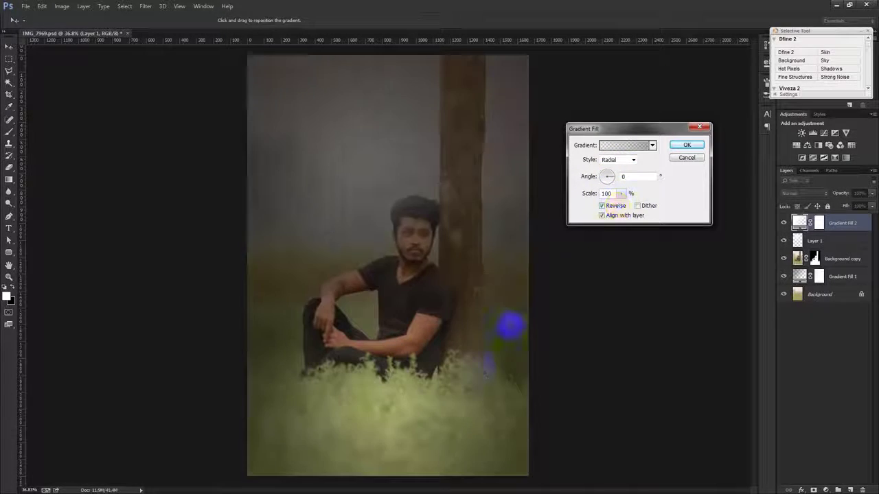
pyautogui.moveTo(510, 325); pyautogui.dragTo(471, 160)
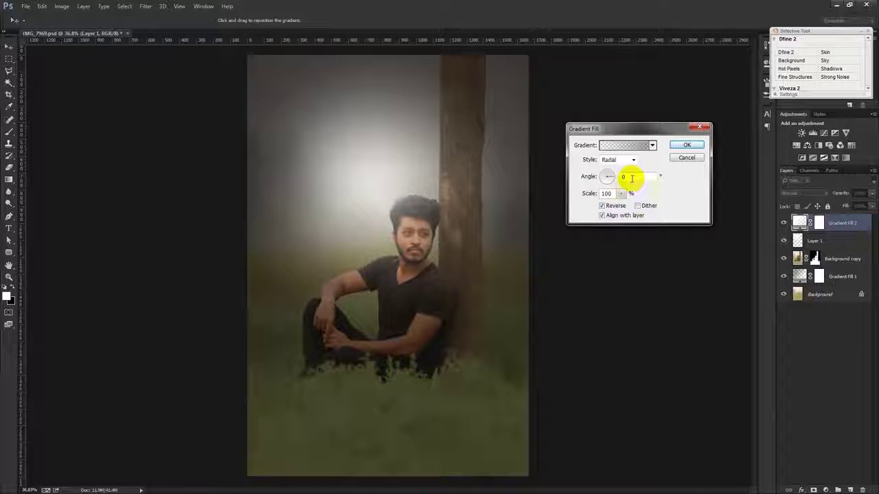
pyautogui.moveTo(620, 193); pyautogui.dragTo(631, 204)
pyautogui.click(686, 144)
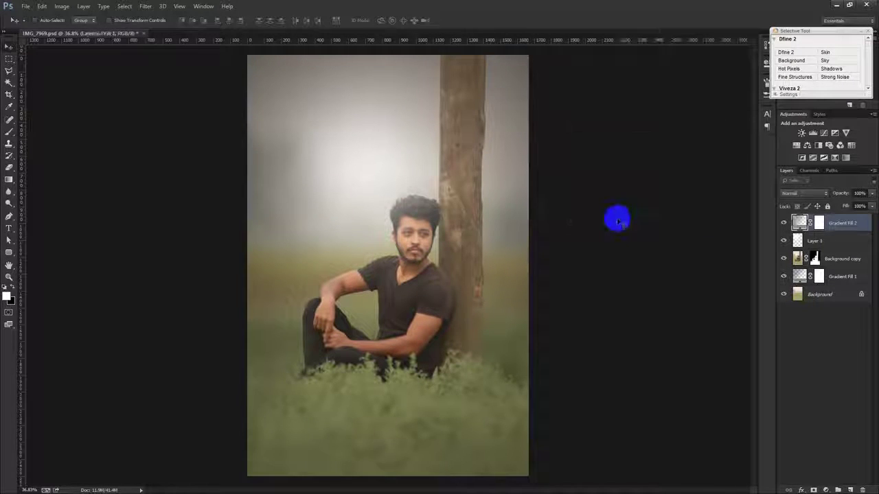
# Add a new top Layer 2 and Apply Image the merged image into it in Multiply.
pyautogui.doubleClick(852, 224)
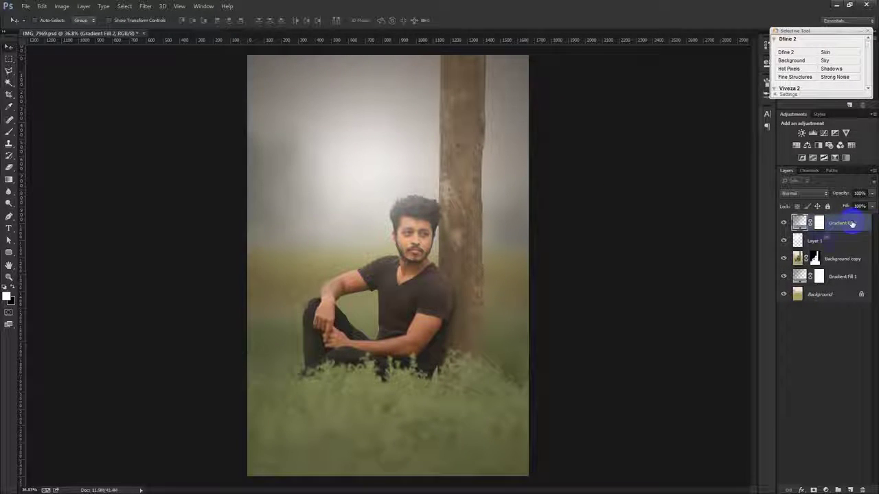
pyautogui.click(694, 412)
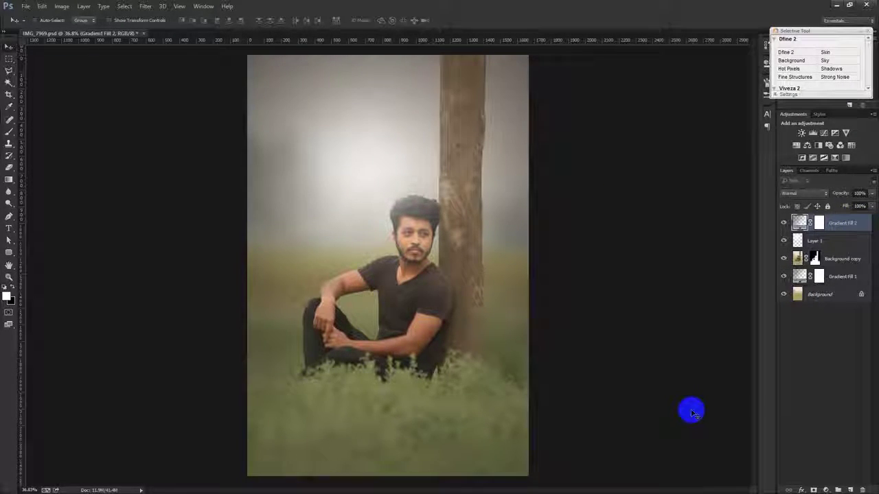
pyautogui.click(851, 489)
pyautogui.click(62, 6)
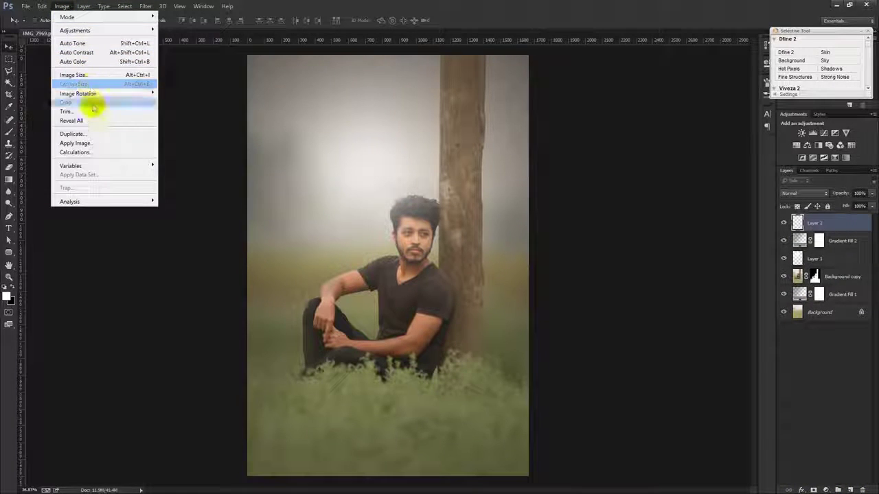
pyautogui.click(98, 142)
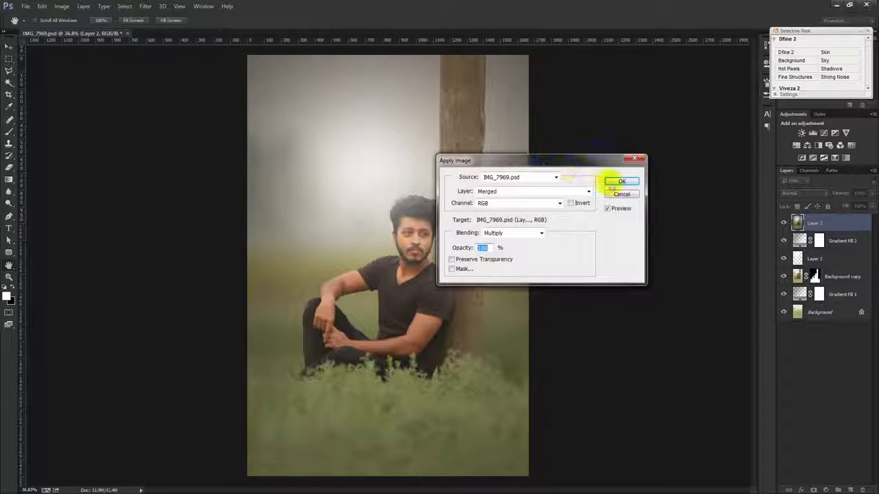
pyautogui.click(613, 182)
# Save the document.
pyautogui.hotkey('ctrl', 's')
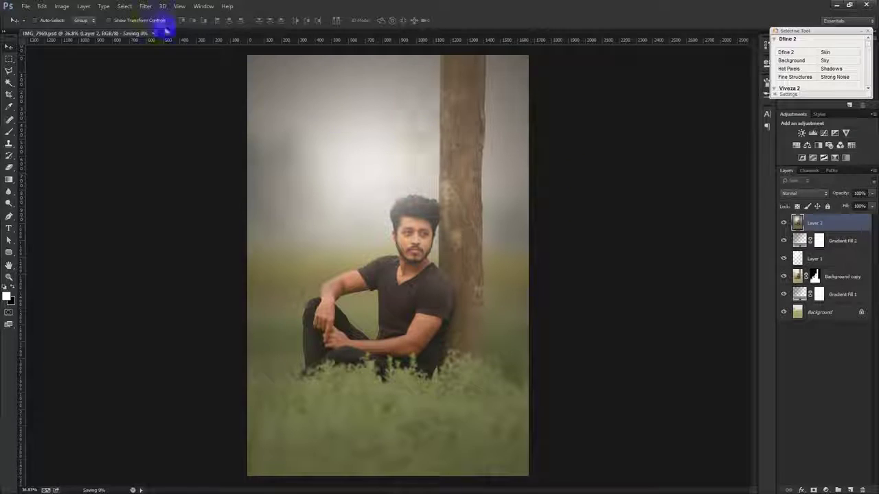
pyautogui.click(147, 6)
pyautogui.click(149, 7)
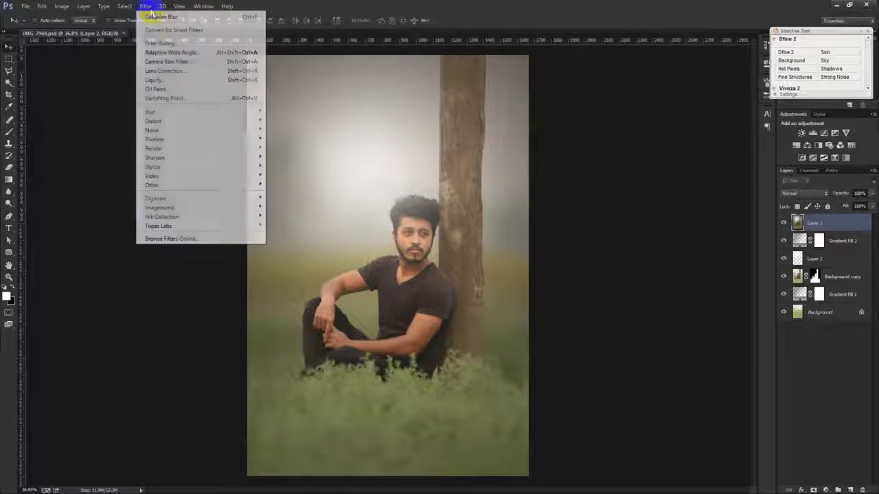
# Camera Raw Layer 2 with Highlights -91 and Shadows raised, then reopen Camera Raw.
pyautogui.click(168, 61)
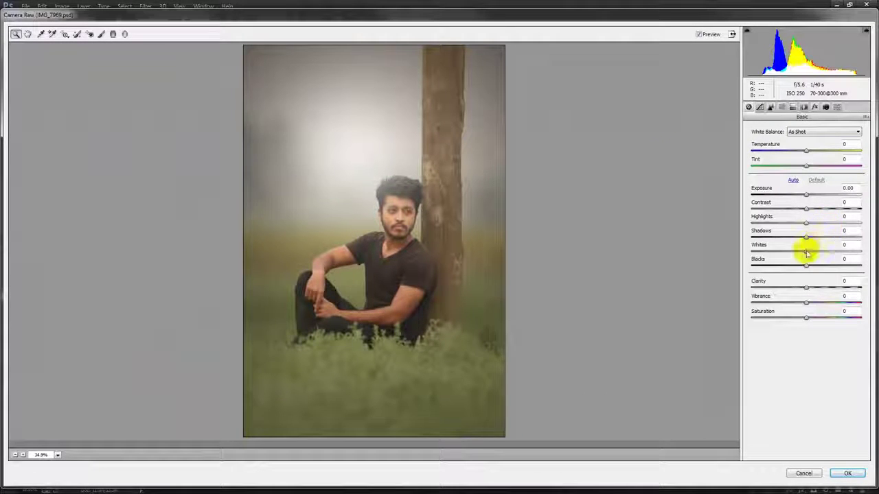
pyautogui.moveTo(807, 229); pyautogui.dragTo(755, 232)
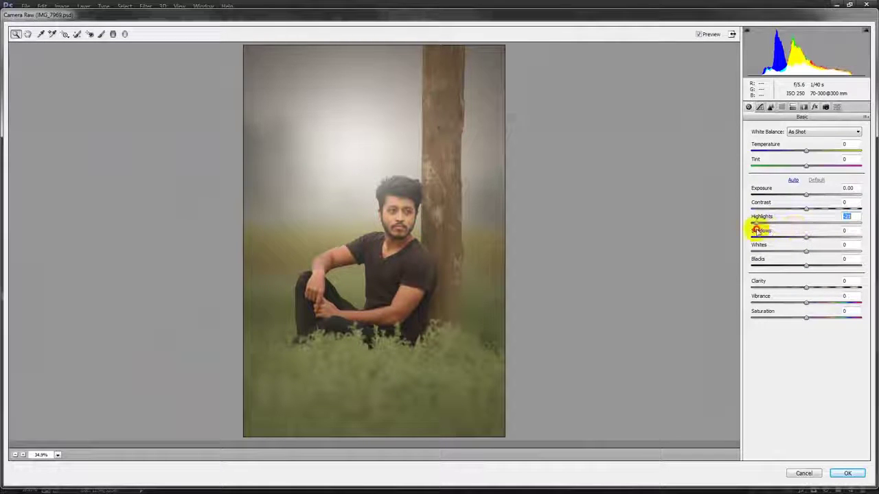
pyautogui.moveTo(806, 236); pyautogui.dragTo(835, 240)
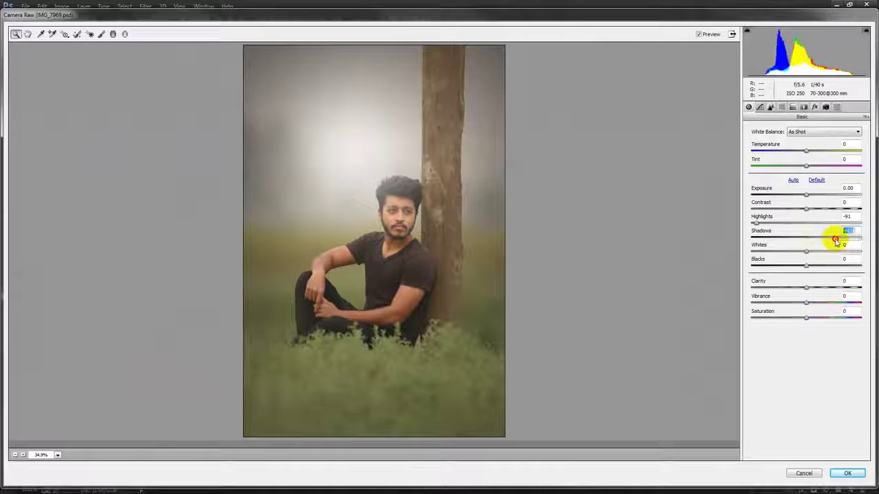
pyautogui.click(847, 473)
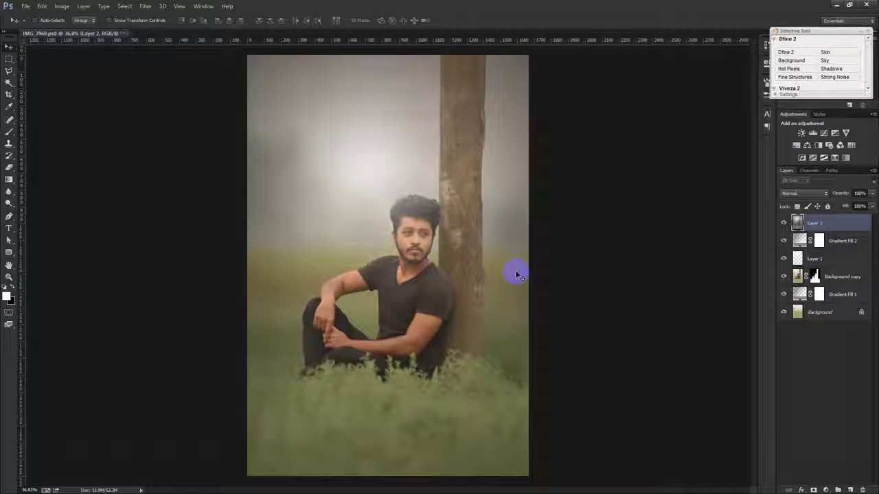
pyautogui.click(149, 7)
pyautogui.click(169, 60)
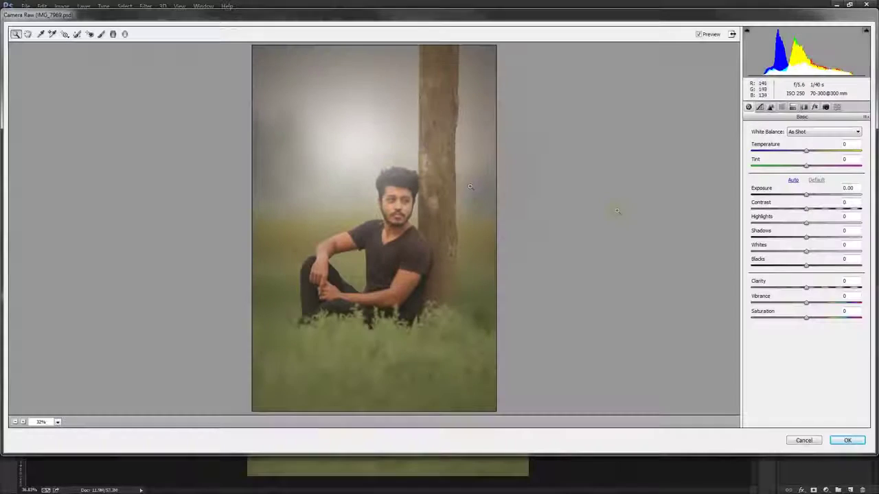
# Set Whites +57, Blacks +33, Vibrance +38, Saturation -30 and Clarity +28 in Camera Raw.
pyautogui.moveTo(805, 251); pyautogui.dragTo(837, 251)
pyautogui.moveTo(806, 266)
pyautogui.mouseDown()
pyautogui.moveTo(786, 269)
pyautogui.moveTo(824, 268)
pyautogui.mouseUp()
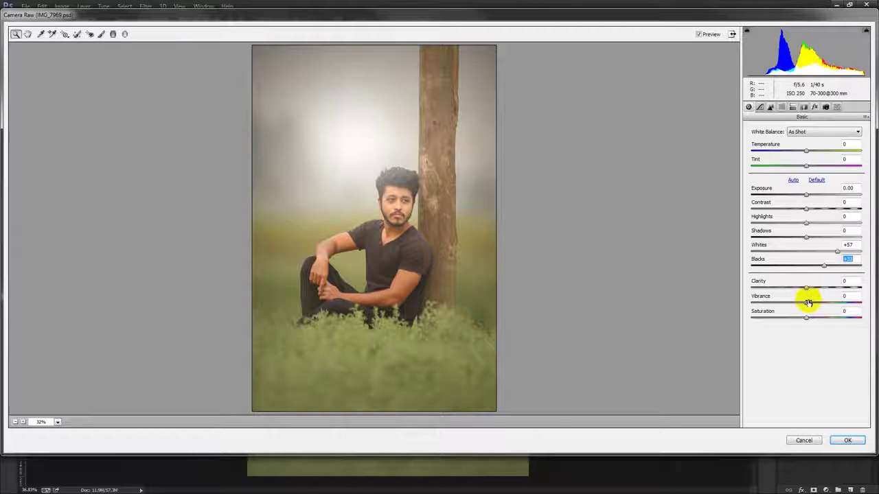
pyautogui.moveTo(806, 318)
pyautogui.mouseDown()
pyautogui.moveTo(790, 323)
pyautogui.moveTo(827, 303)
pyautogui.moveTo(830, 289)
pyautogui.mouseUp()
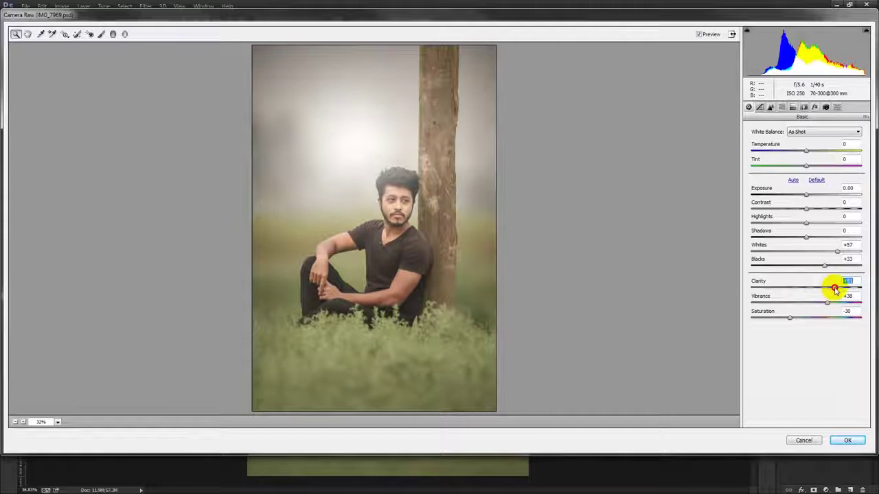
pyautogui.moveTo(836, 289); pyautogui.dragTo(828, 292)
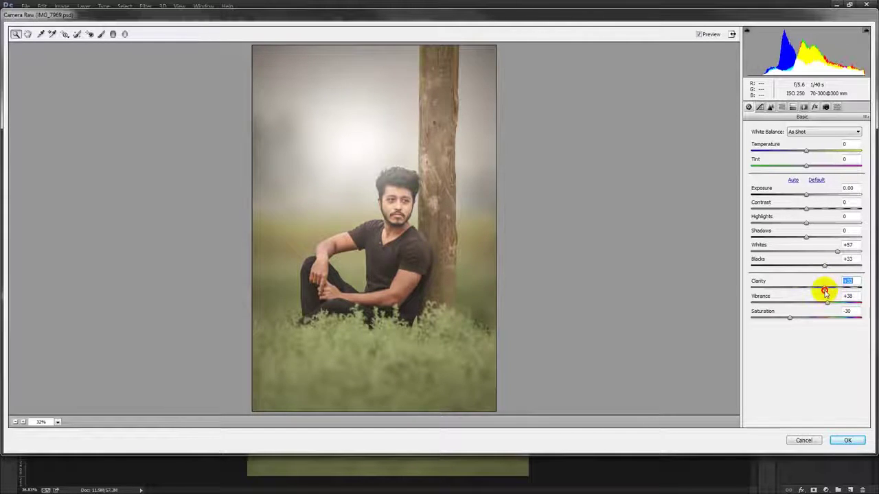
# Warm the Temperature slightly, set Exposure to -0.20 and raise Highlights.
pyautogui.moveTo(806, 151); pyautogui.dragTo(808, 154)
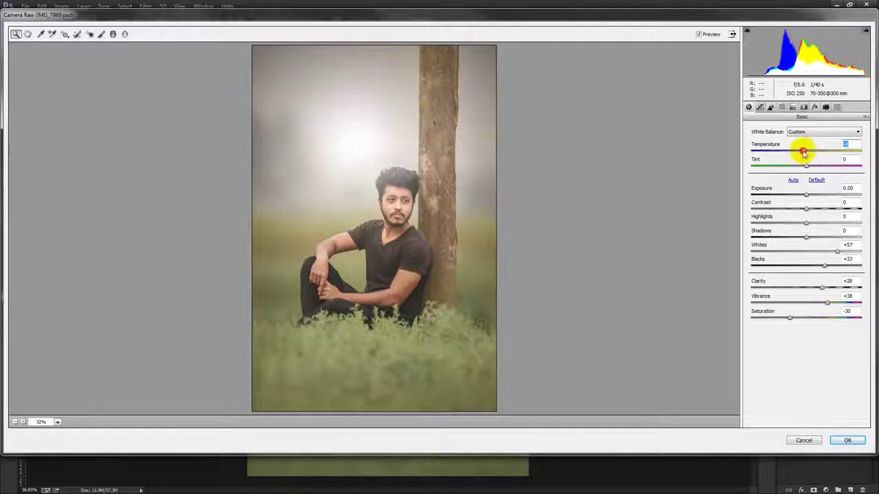
pyautogui.moveTo(801, 152)
pyautogui.mouseDown()
pyautogui.moveTo(795, 166)
pyautogui.moveTo(810, 166)
pyautogui.mouseUp()
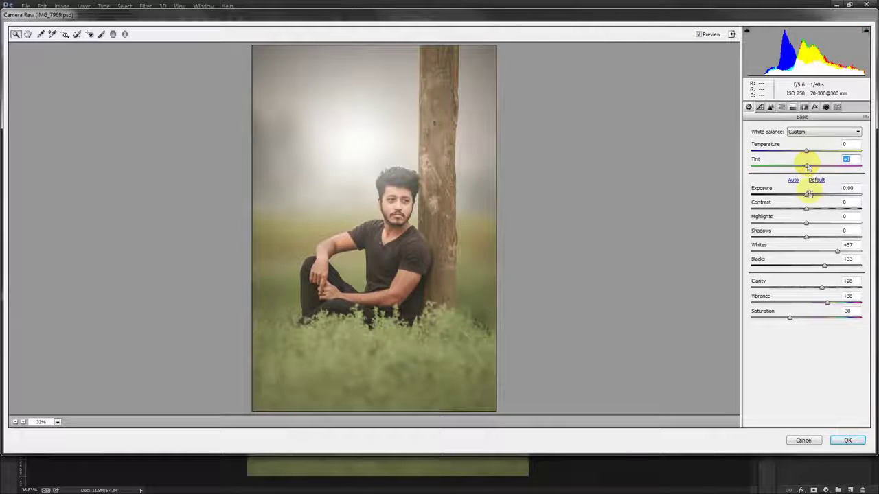
pyautogui.moveTo(806, 196)
pyautogui.mouseDown()
pyautogui.moveTo(794, 194)
pyautogui.moveTo(802, 196)
pyautogui.mouseUp()
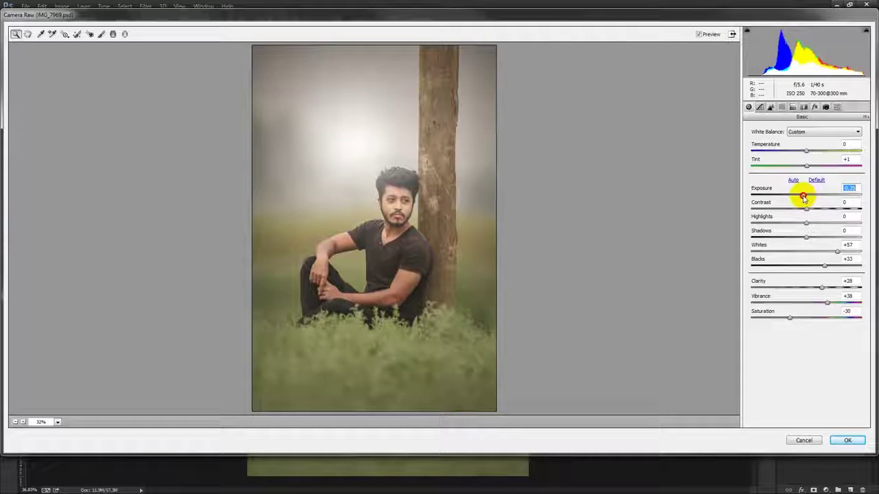
pyautogui.moveTo(805, 224)
pyautogui.mouseDown()
pyautogui.moveTo(820, 223)
pyautogui.moveTo(757, 221)
pyautogui.moveTo(847, 220)
pyautogui.moveTo(798, 219)
pyautogui.moveTo(808, 222)
pyautogui.mouseUp()
# Set Camera Raw sharpening to Amount 48, Detail 55 and a slightly larger Radius.
pyautogui.click(770, 107)
pyautogui.click(770, 106)
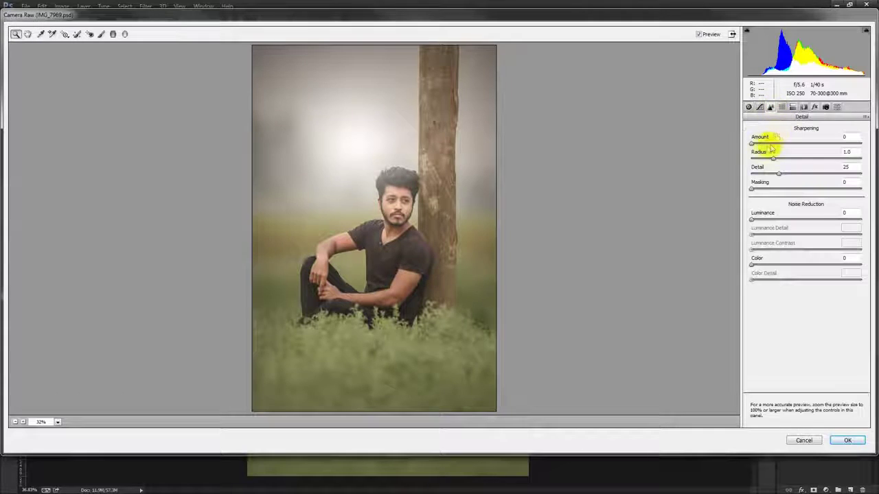
pyautogui.moveTo(769, 140); pyautogui.dragTo(783, 142)
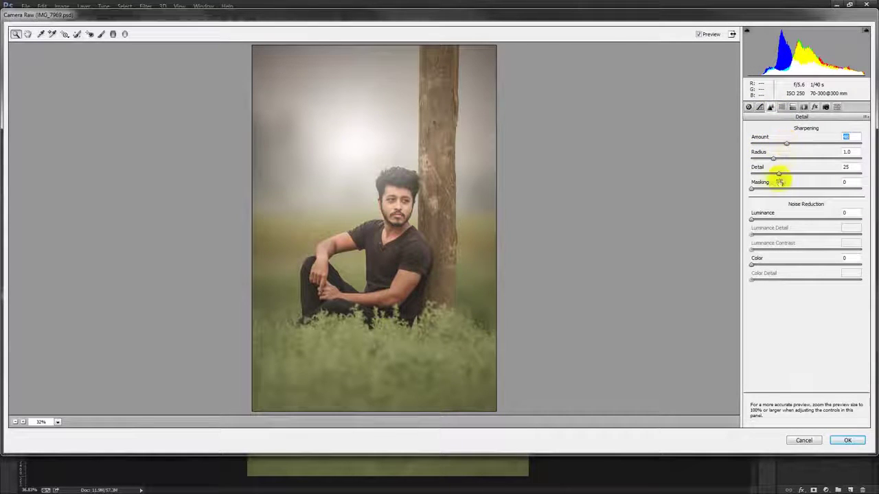
pyautogui.moveTo(777, 172); pyautogui.dragTo(811, 174)
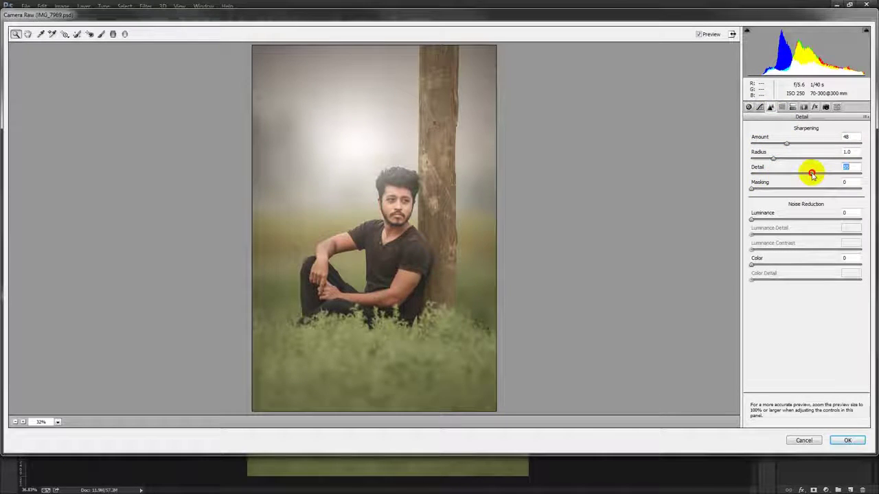
pyautogui.moveTo(774, 158); pyautogui.dragTo(781, 158)
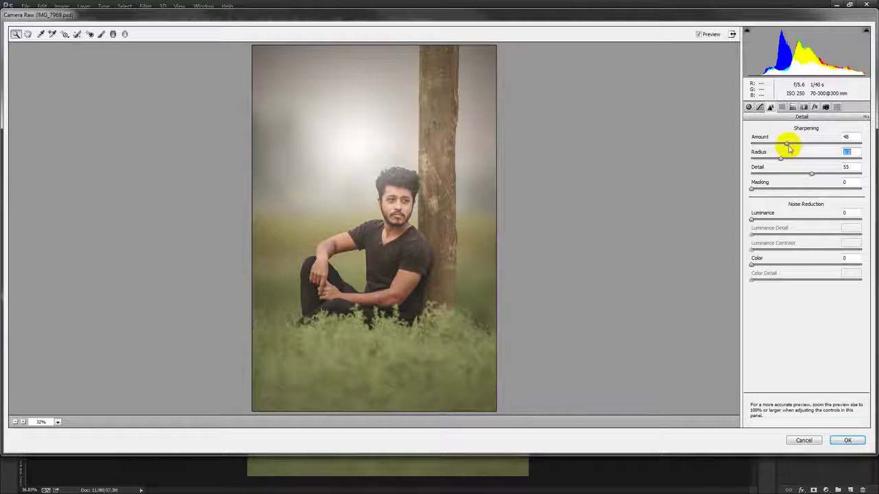
# Add a darkening post-crop vignette to Layer 2's edges.
pyautogui.click(814, 106)
pyautogui.click(801, 227)
pyautogui.moveTo(801, 226); pyautogui.dragTo(800, 229)
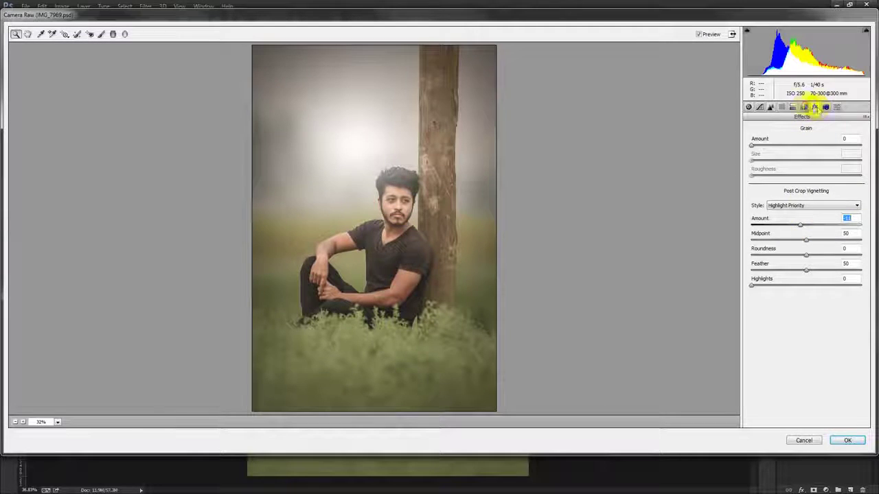
# Set Camera Raw hues to Reds -74, Oranges +12, Blues +1, Purples -42, Greens strongly negative.
pyautogui.click(803, 106)
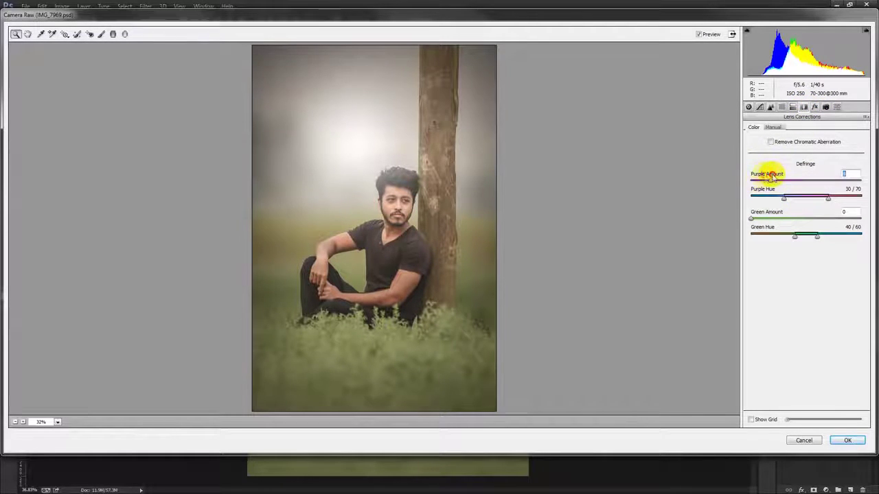
pyautogui.moveTo(792, 169)
pyautogui.mouseDown()
pyautogui.moveTo(737, 172)
pyautogui.moveTo(780, 173)
pyautogui.mouseUp()
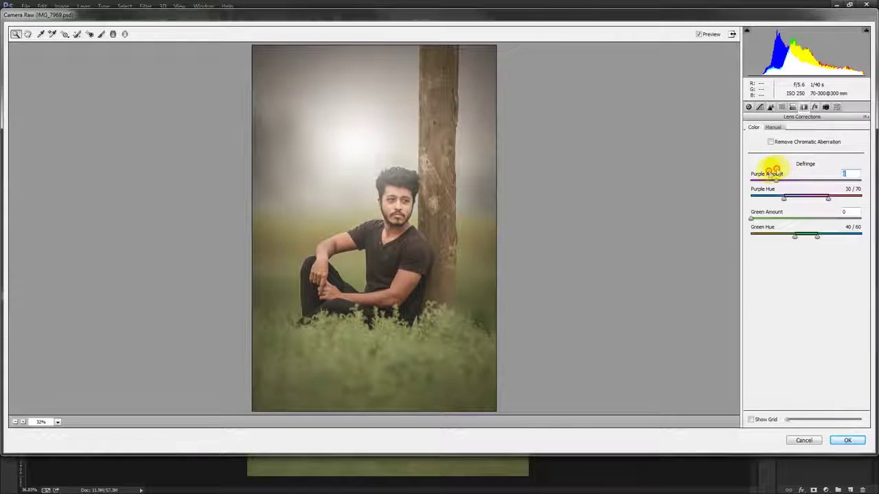
pyautogui.click(781, 106)
pyautogui.moveTo(801, 172)
pyautogui.mouseDown()
pyautogui.moveTo(814, 172)
pyautogui.moveTo(755, 173)
pyautogui.moveTo(830, 187)
pyautogui.moveTo(794, 186)
pyautogui.moveTo(812, 187)
pyautogui.mouseUp()
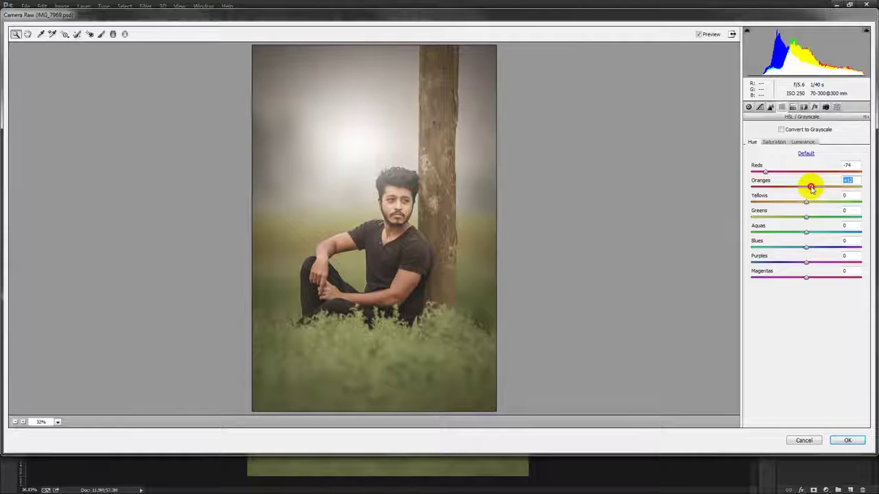
pyautogui.moveTo(806, 248)
pyautogui.mouseDown()
pyautogui.moveTo(755, 249)
pyautogui.moveTo(835, 252)
pyautogui.moveTo(725, 259)
pyautogui.moveTo(784, 259)
pyautogui.mouseUp()
pyautogui.moveTo(803, 220)
pyautogui.mouseDown()
pyautogui.moveTo(843, 216)
pyautogui.moveTo(767, 219)
pyautogui.mouseUp()
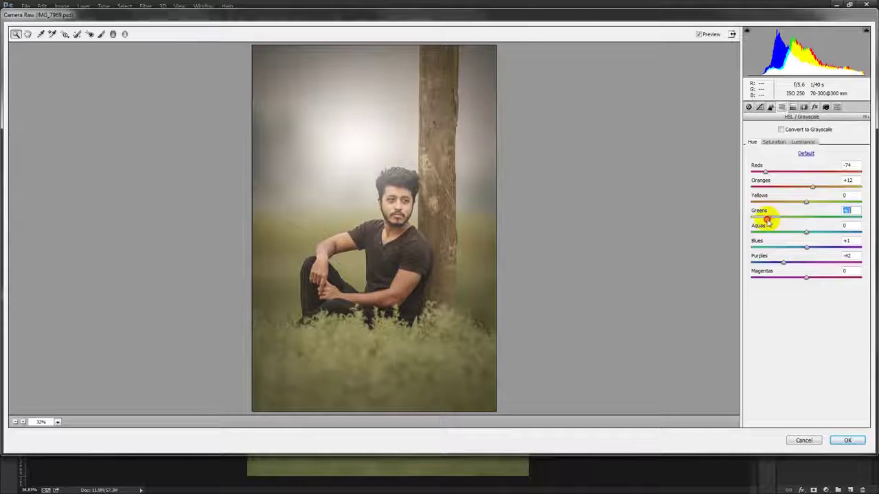
pyautogui.click(759, 108)
# Lower the Blue channel curve's top point to 230 and lift its bottom point.
pyautogui.click(797, 157)
pyautogui.click(797, 189)
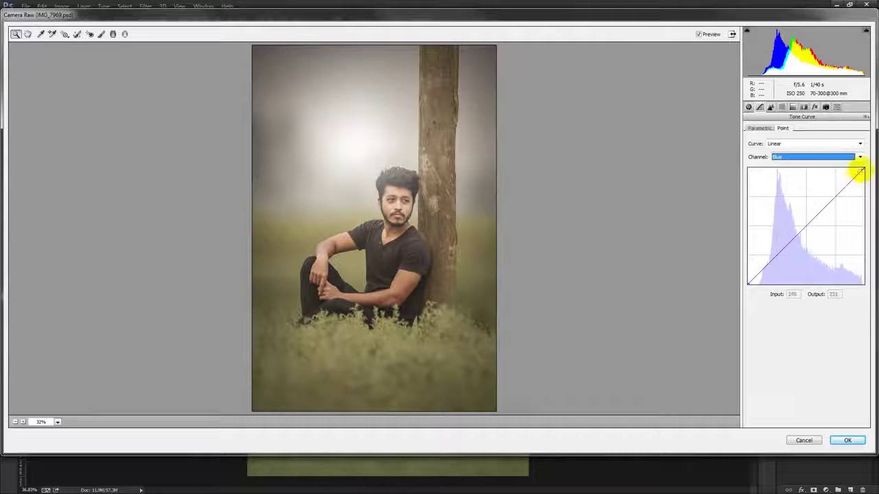
pyautogui.moveTo(862, 169); pyautogui.dragTo(863, 183)
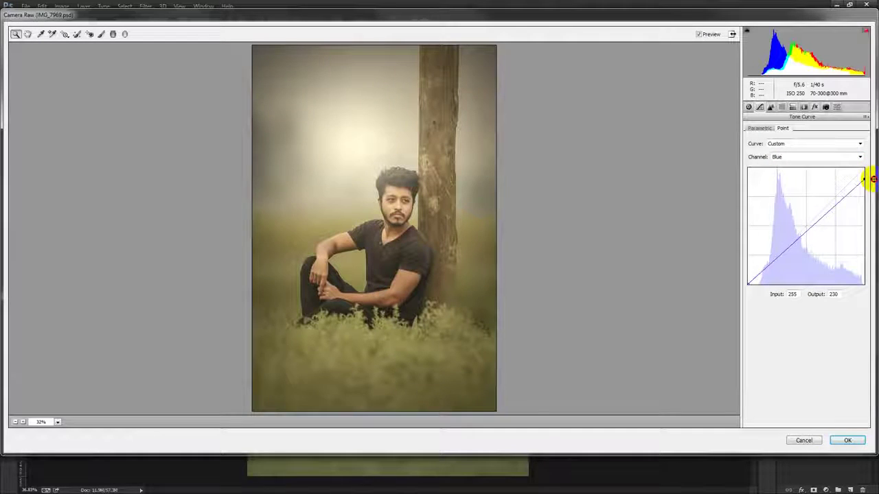
pyautogui.moveTo(749, 282); pyautogui.dragTo(725, 277)
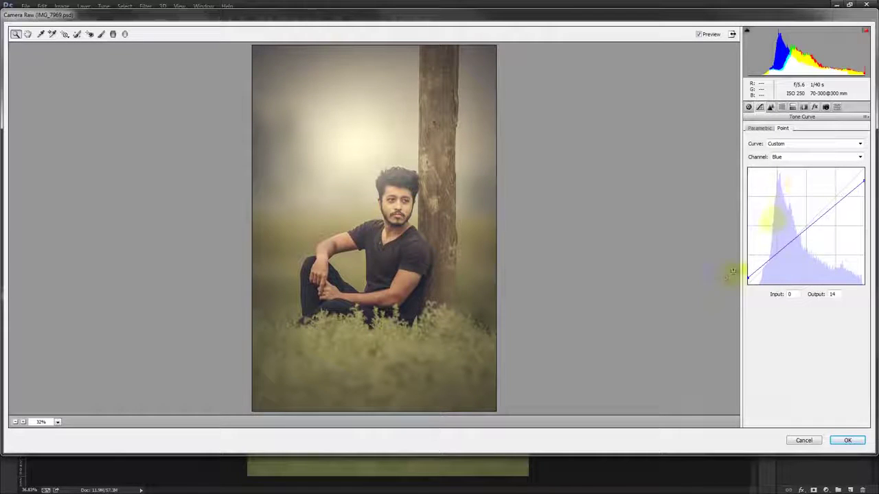
# Add two slight points to the Green channel curve, one near 67→69.
pyautogui.click(800, 156)
pyautogui.click(782, 181)
pyautogui.moveTo(863, 167)
pyautogui.mouseDown()
pyautogui.moveTo(850, 164)
pyautogui.moveTo(863, 157)
pyautogui.mouseUp()
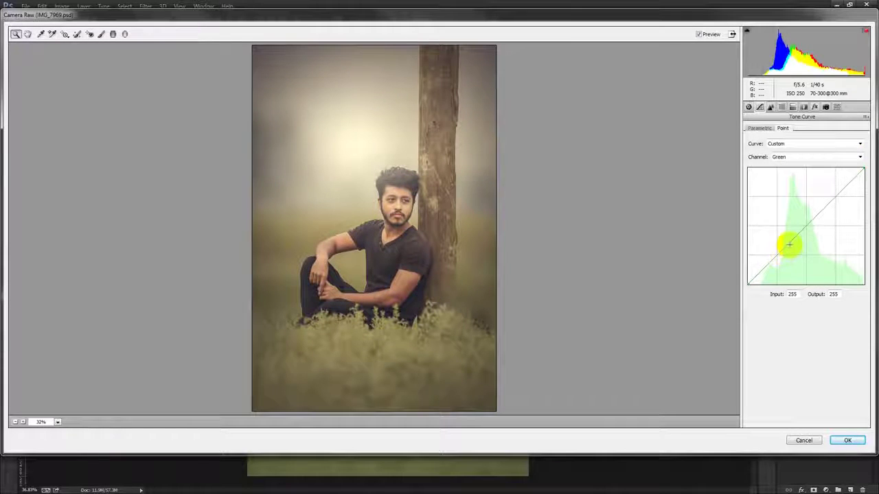
pyautogui.click(825, 206)
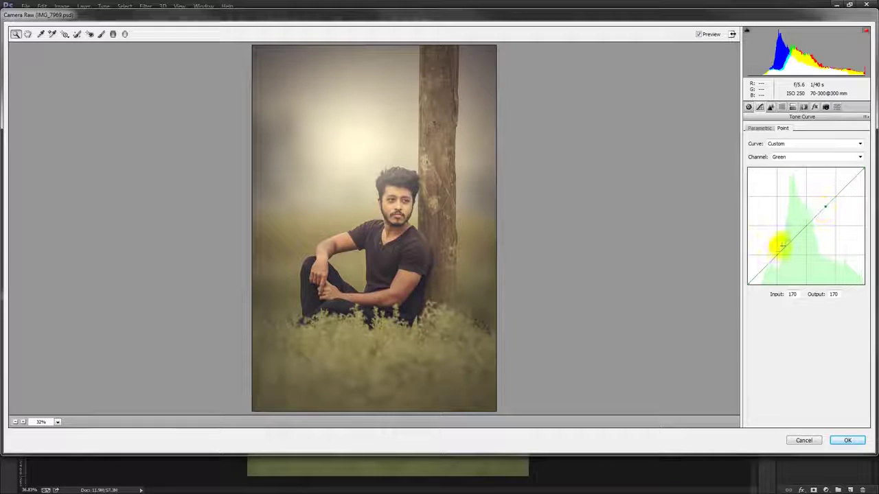
pyautogui.moveTo(776, 254); pyautogui.dragTo(773, 254)
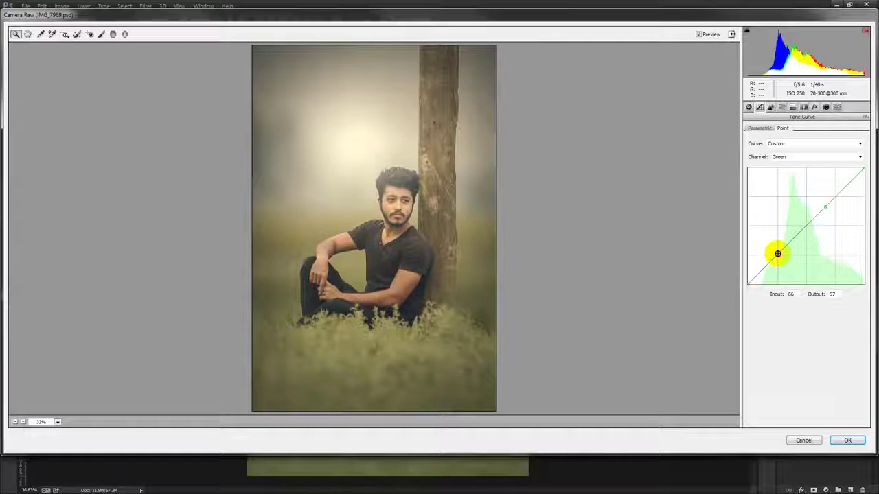
pyautogui.moveTo(778, 254); pyautogui.dragTo(778, 254)
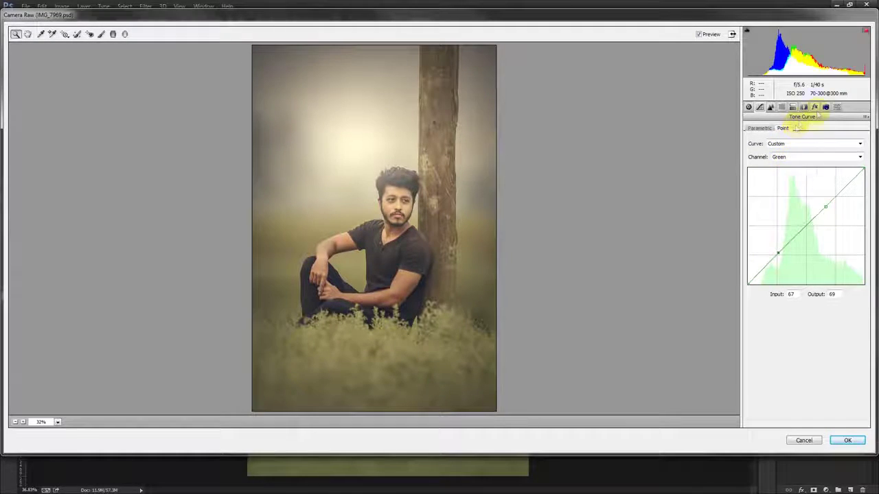
pyautogui.click(816, 109)
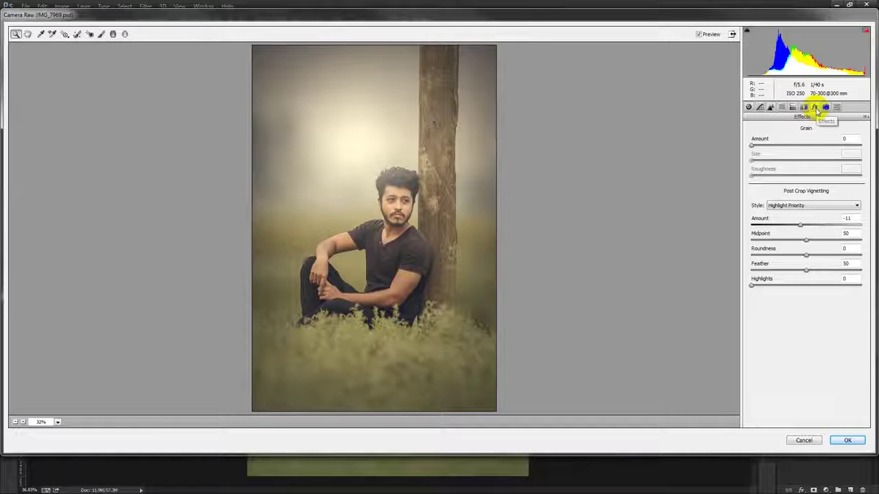
# Give the split-toning highlights hue 56, saturation 8 and balance +19.
pyautogui.click(803, 108)
pyautogui.click(792, 108)
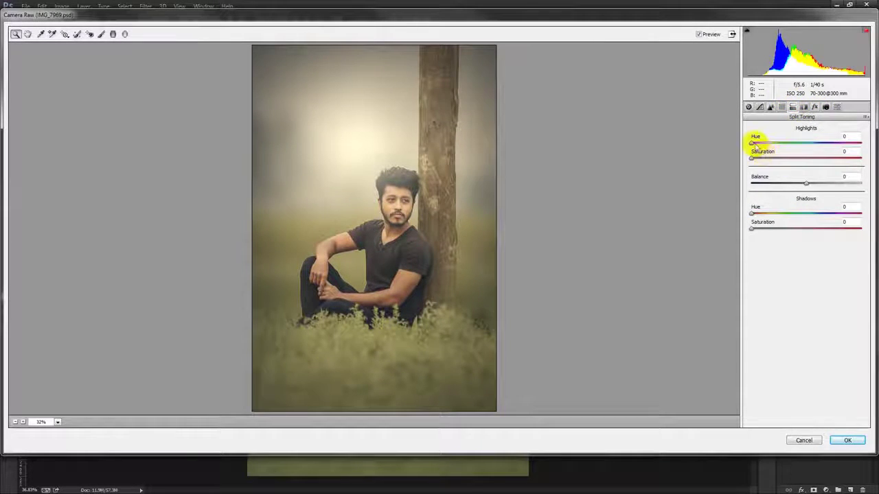
pyautogui.moveTo(753, 143)
pyautogui.mouseDown()
pyautogui.moveTo(777, 152)
pyautogui.moveTo(732, 159)
pyautogui.mouseUp()
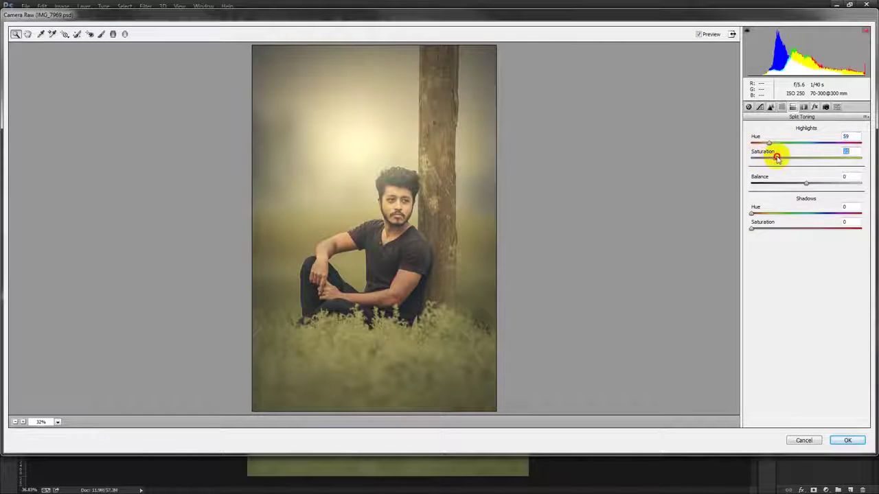
pyautogui.moveTo(778, 142)
pyautogui.mouseDown()
pyautogui.moveTo(745, 144)
pyautogui.moveTo(779, 149)
pyautogui.mouseUp()
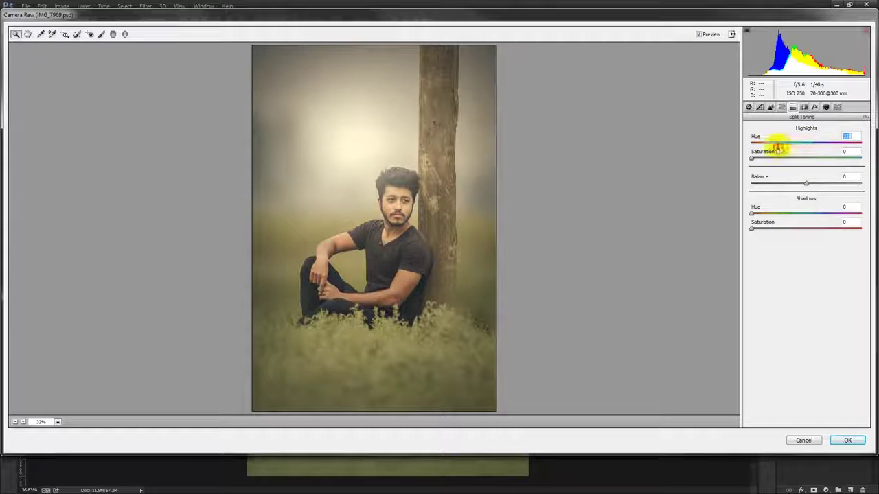
pyautogui.moveTo(761, 158); pyautogui.dragTo(781, 157)
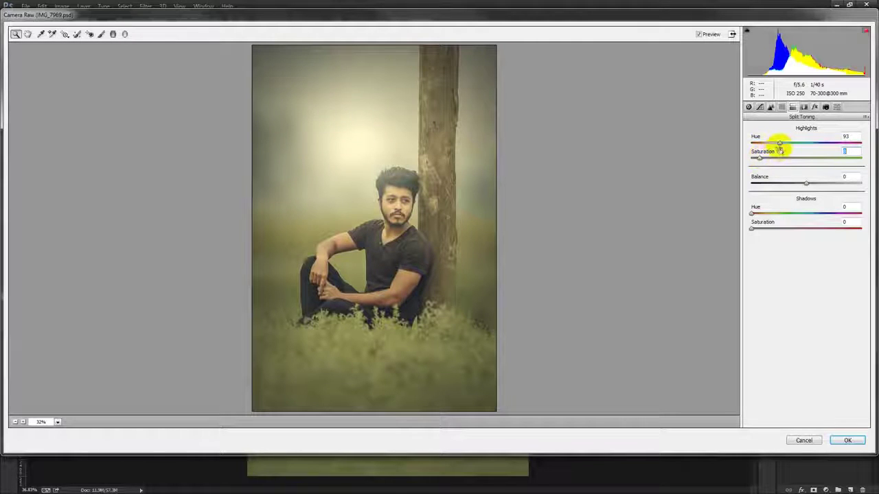
pyautogui.moveTo(767, 144); pyautogui.dragTo(787, 150)
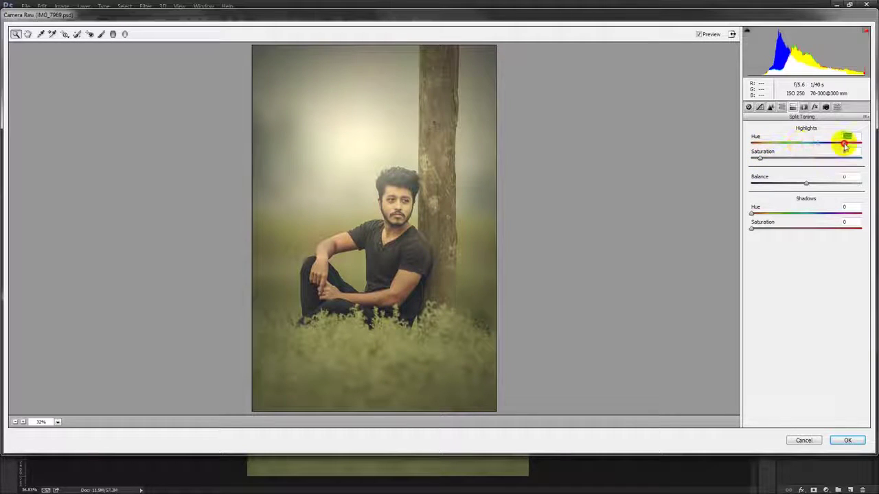
pyautogui.moveTo(780, 151); pyautogui.dragTo(770, 151)
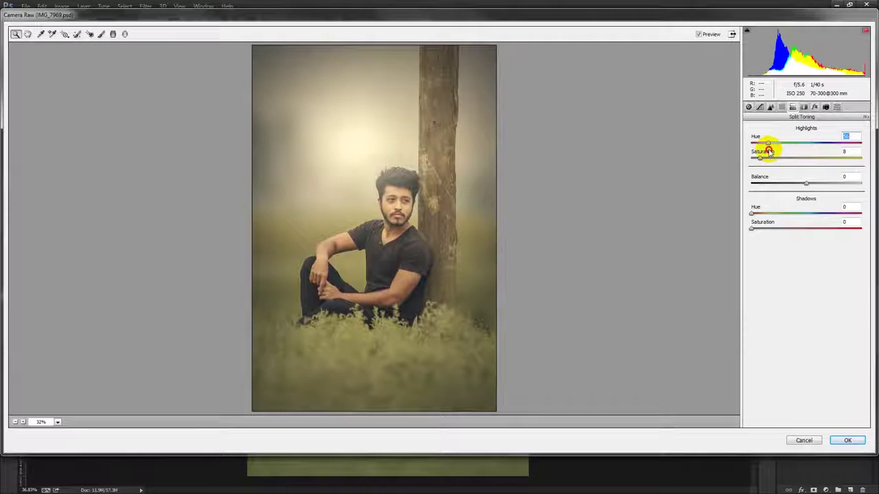
pyautogui.moveTo(805, 184); pyautogui.dragTo(816, 185)
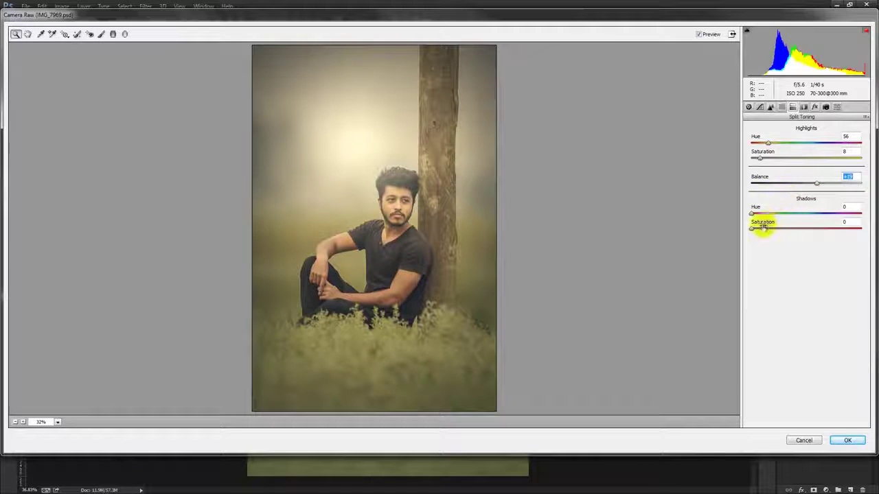
# Try a shadow hue, set Exposure to -0.10, and apply the Camera Raw grade.
pyautogui.moveTo(753, 232)
pyautogui.mouseDown()
pyautogui.moveTo(780, 227)
pyautogui.moveTo(755, 231)
pyautogui.mouseUp()
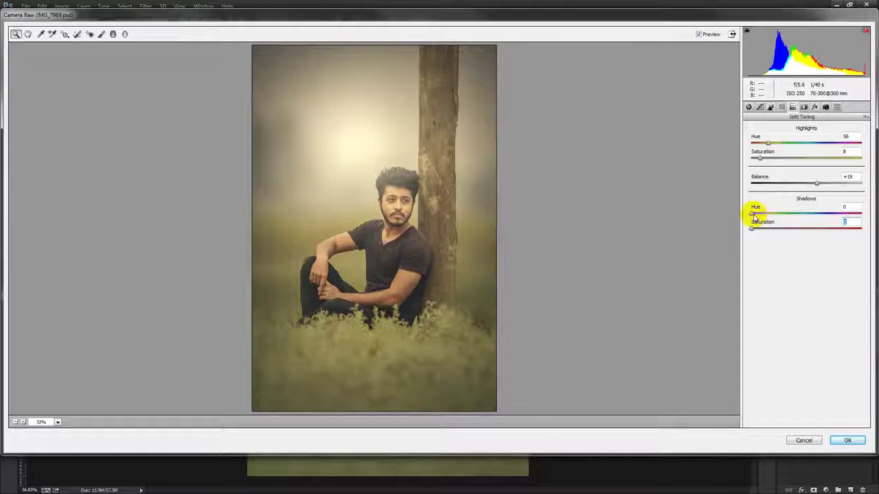
pyautogui.moveTo(752, 216)
pyautogui.mouseDown()
pyautogui.moveTo(779, 222)
pyautogui.moveTo(752, 231)
pyautogui.mouseUp()
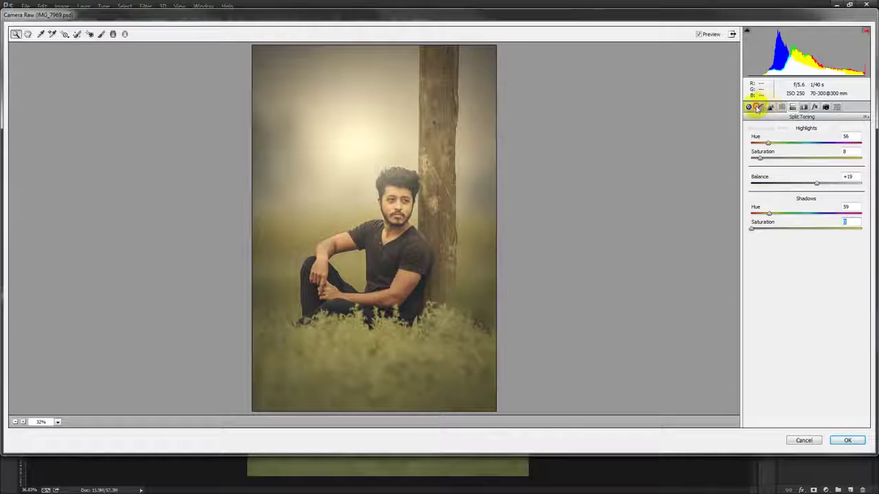
pyautogui.click(760, 107)
pyautogui.click(748, 106)
pyautogui.click(804, 197)
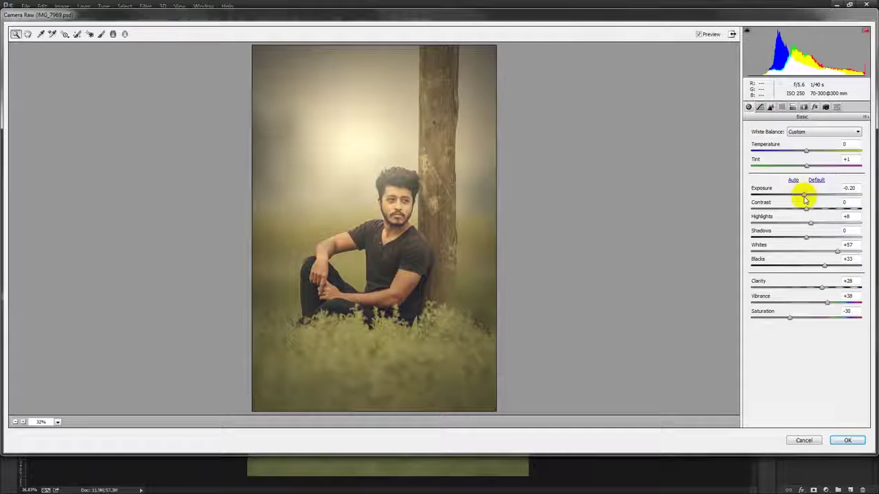
pyautogui.moveTo(805, 198); pyautogui.dragTo(805, 197)
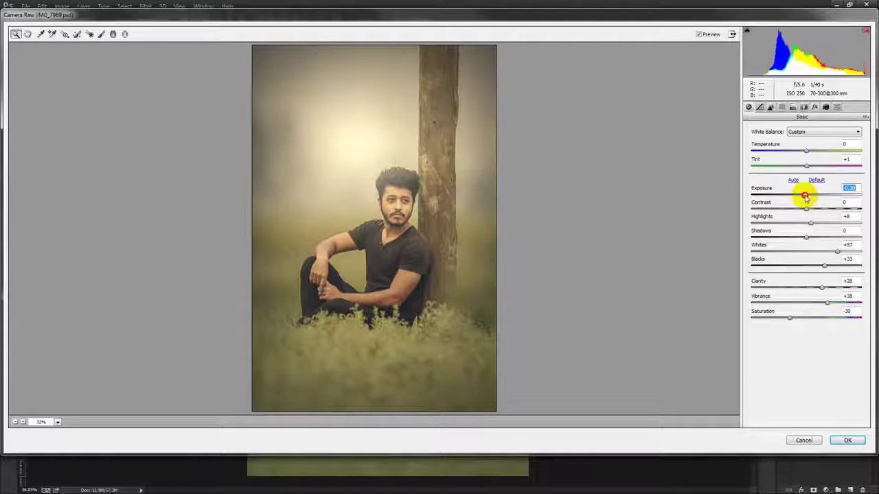
pyautogui.click(846, 440)
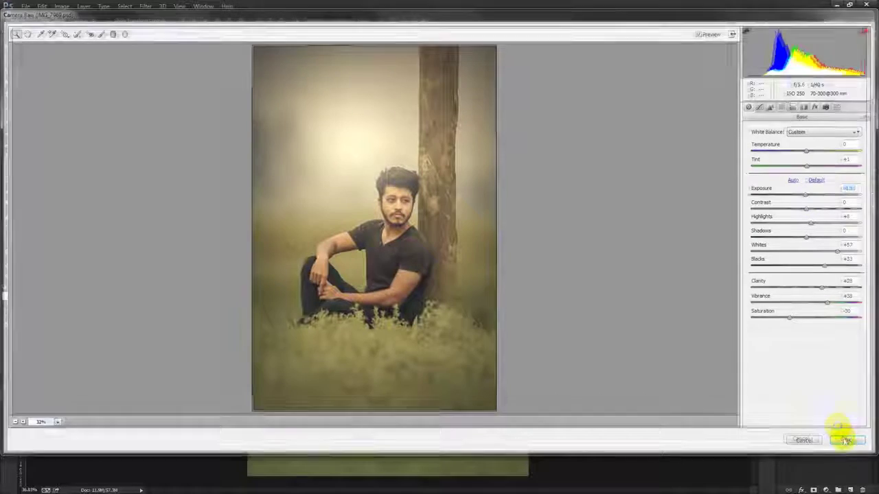
pyautogui.click(596, 212)
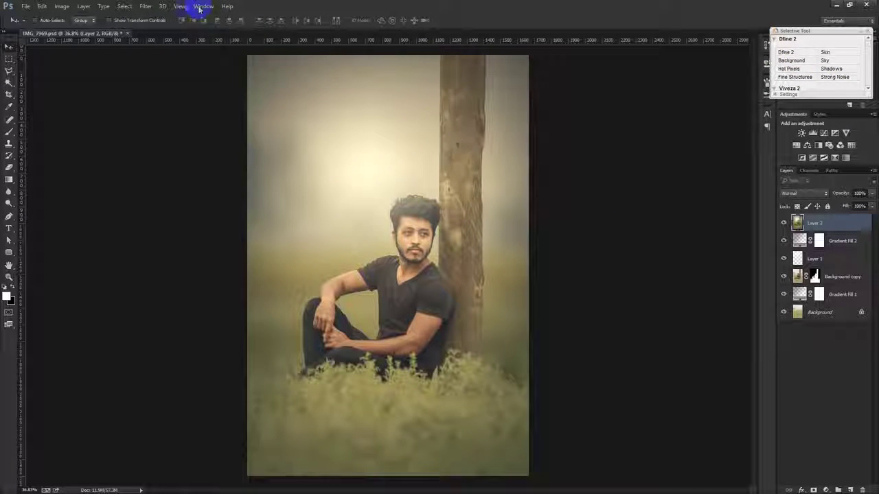
# Launch Color Efex Pro 4 from Filter > Nik Collection on Layer 2.
pyautogui.click(152, 6)
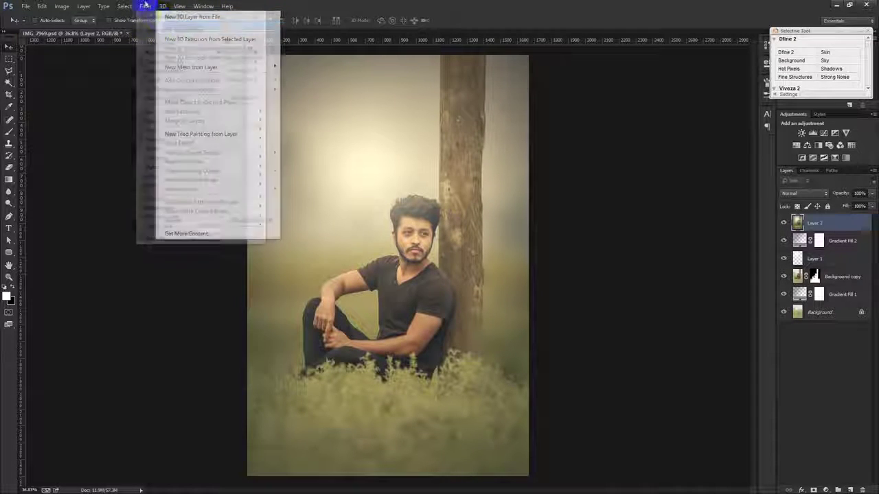
pyautogui.click(154, 80)
pyautogui.moveTo(162, 216)
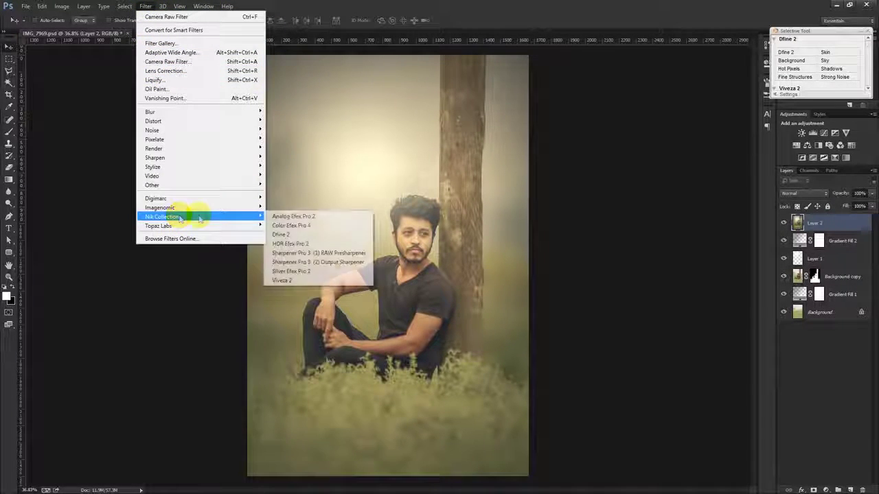
pyautogui.click(288, 224)
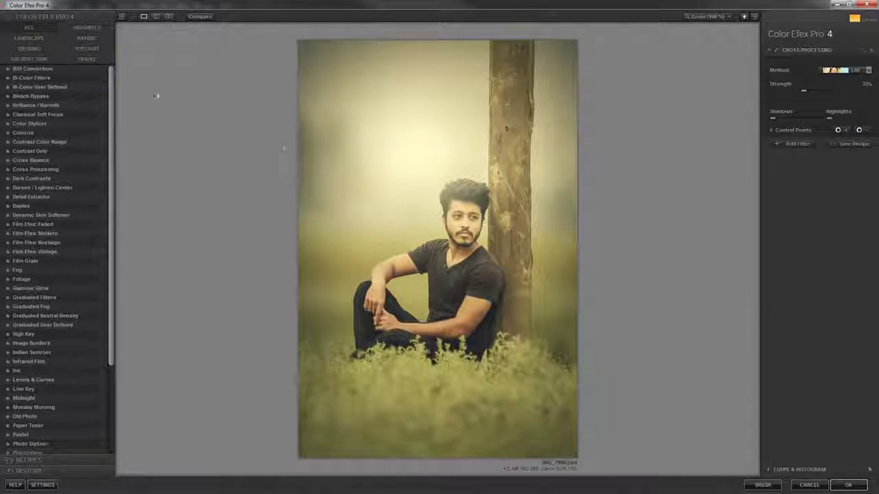
# Preview filters from B/W Conversion through Contrast Color Range in Color Efex Pro 4.
pyautogui.click(35, 69)
pyautogui.click(40, 78)
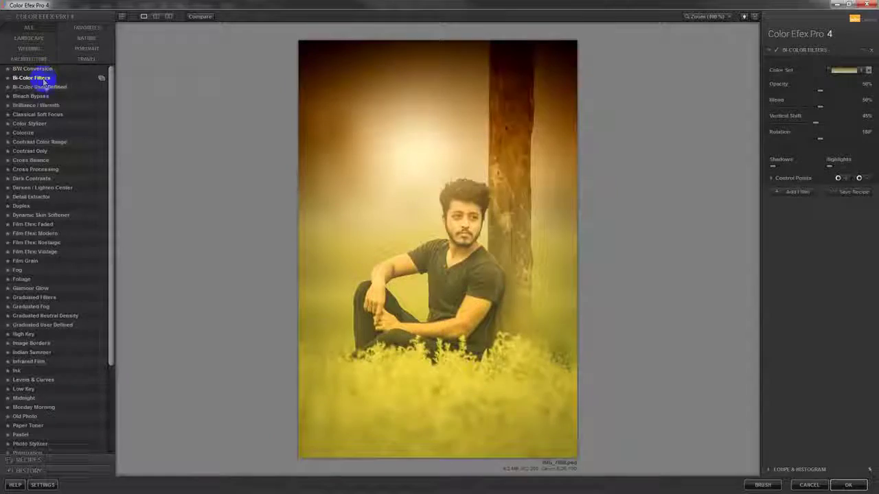
pyautogui.click(40, 87)
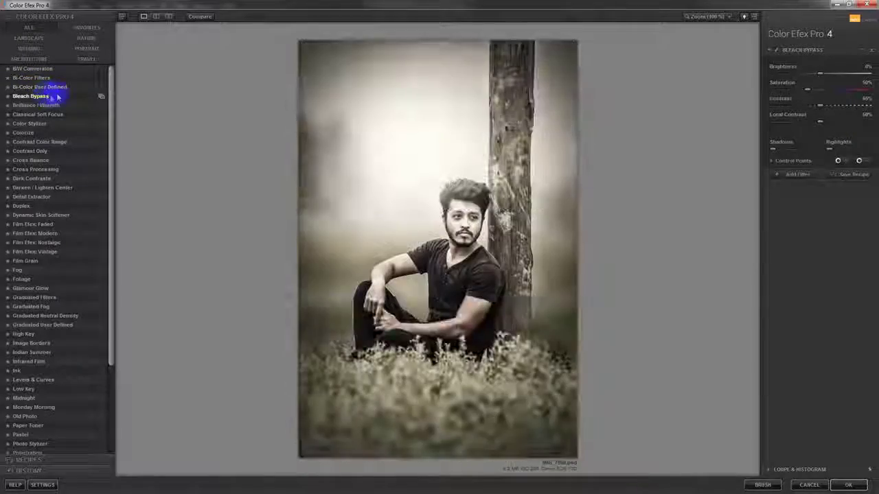
pyautogui.click(42, 106)
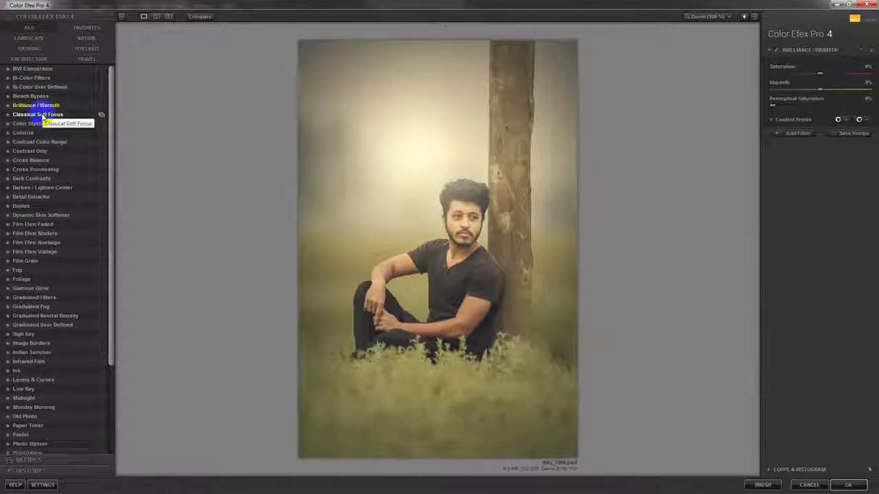
pyautogui.click(41, 115)
pyautogui.click(32, 124)
pyautogui.click(31, 134)
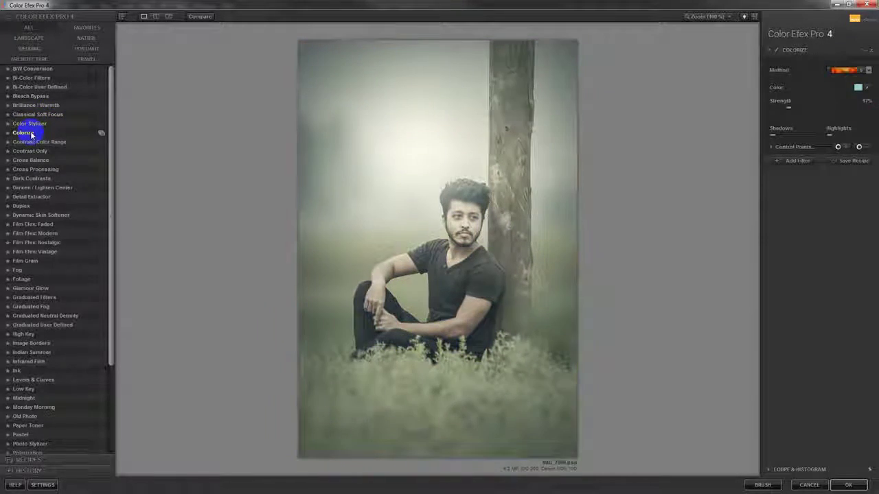
pyautogui.click(32, 142)
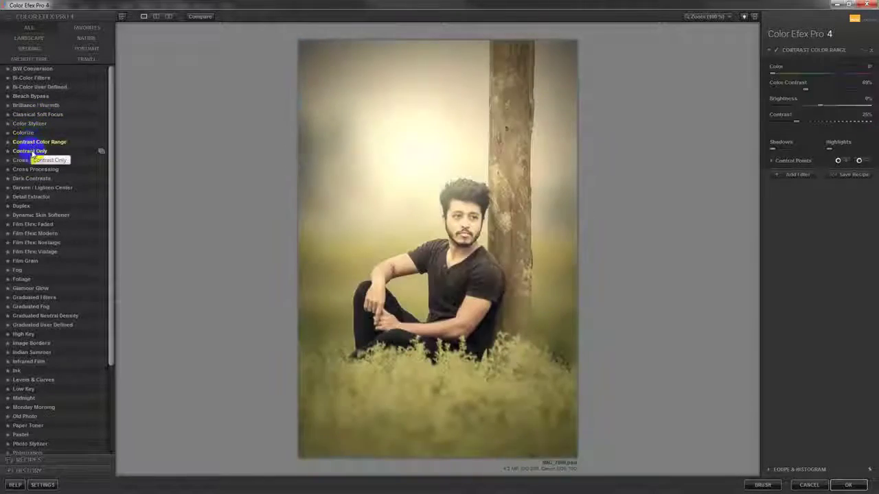
# Try Cross Balance with the Tungsten To Daylight (1) preset, toggling it to compare.
pyautogui.click(31, 160)
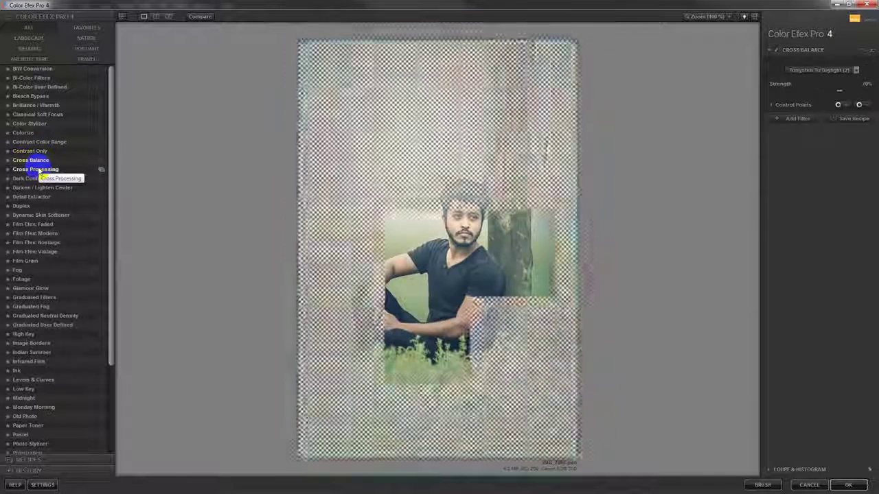
pyautogui.click(800, 70)
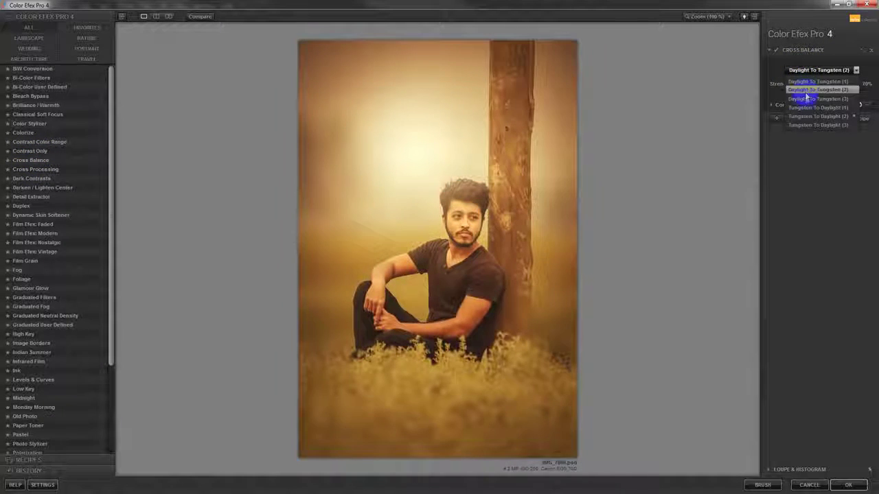
pyautogui.click(806, 108)
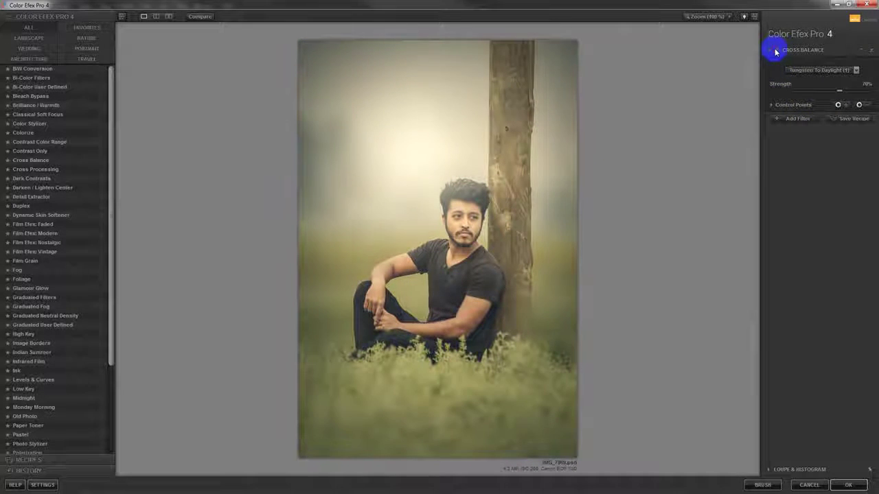
pyautogui.click(776, 52)
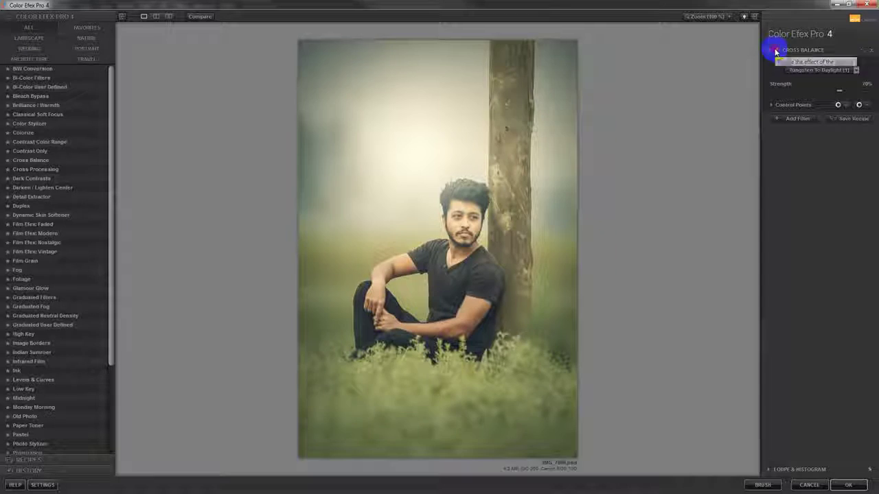
pyautogui.click(775, 51)
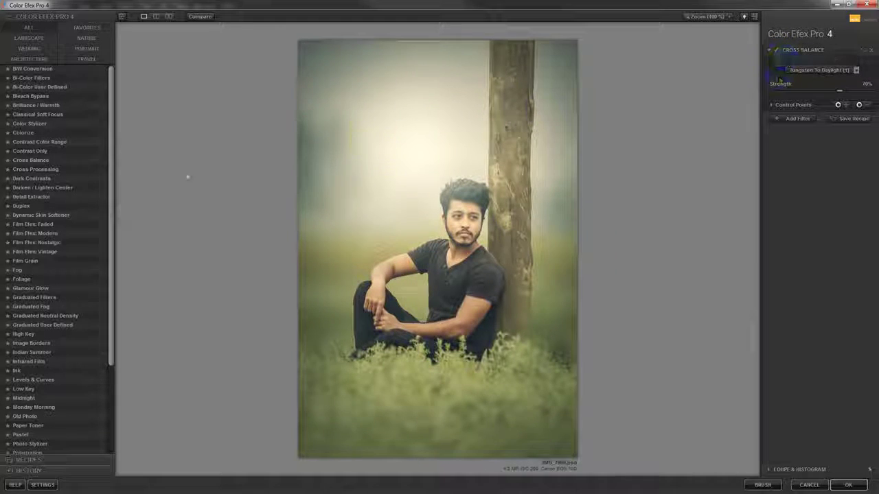
# Preview Detail Extractor, Duplex and Film Efex, then apply Foliage and return to Photoshop.
pyautogui.click(43, 197)
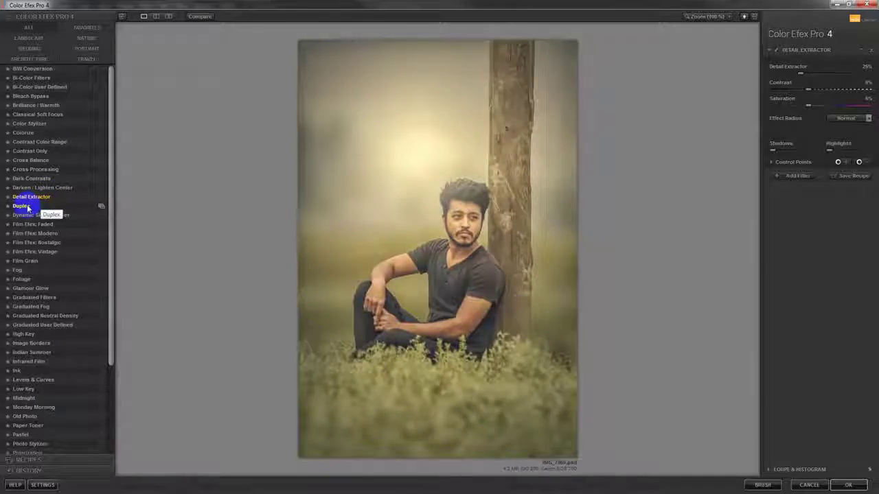
pyautogui.click(21, 206)
pyautogui.click(30, 216)
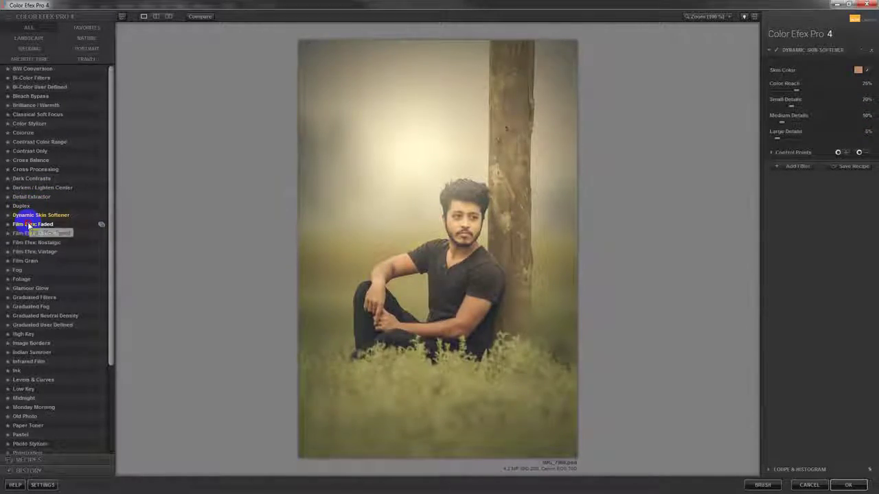
pyautogui.click(29, 225)
pyautogui.click(29, 234)
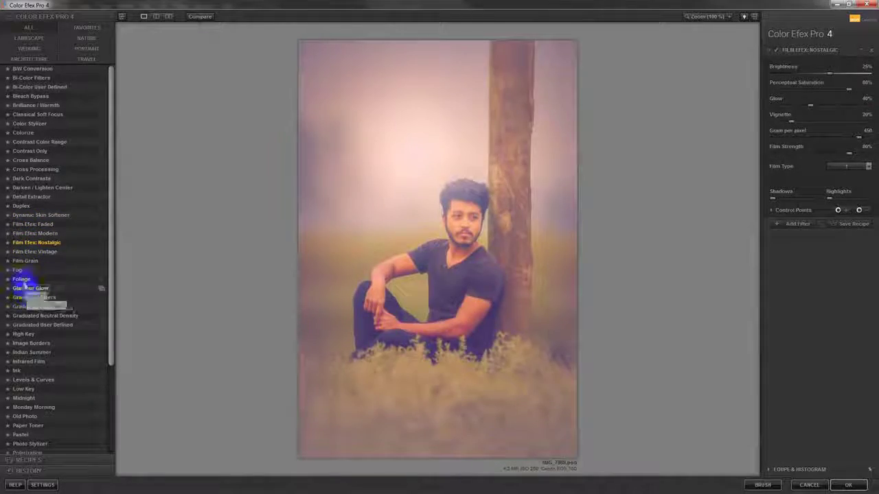
pyautogui.click(22, 279)
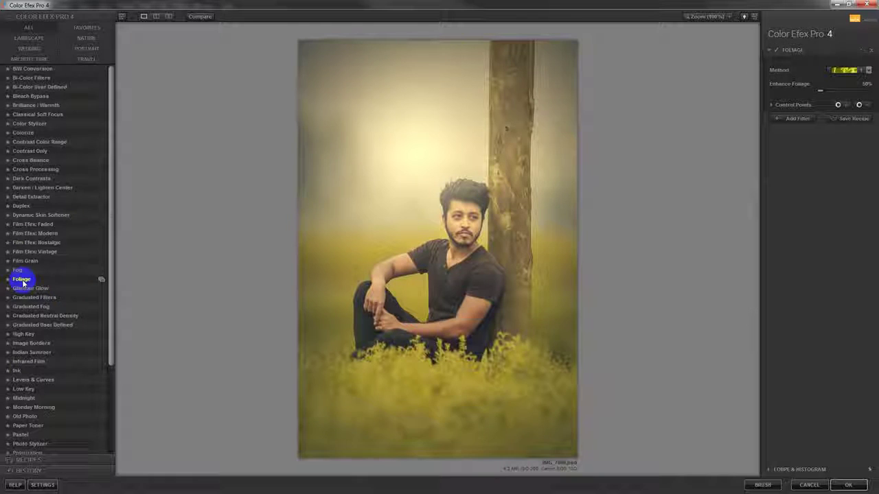
pyautogui.click(819, 91)
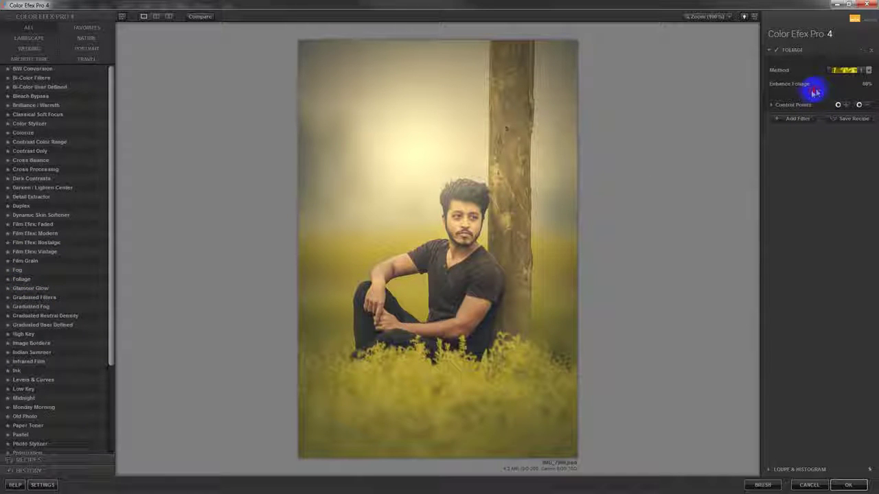
pyautogui.click(847, 484)
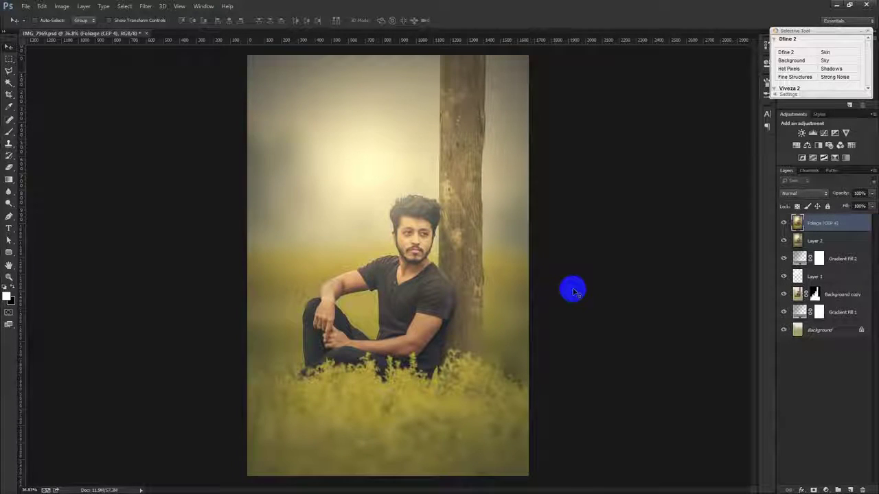
# Spot-heal the blemishes beside the man's eye and between his eyes.
pyautogui.scroll(5, 383, 257)
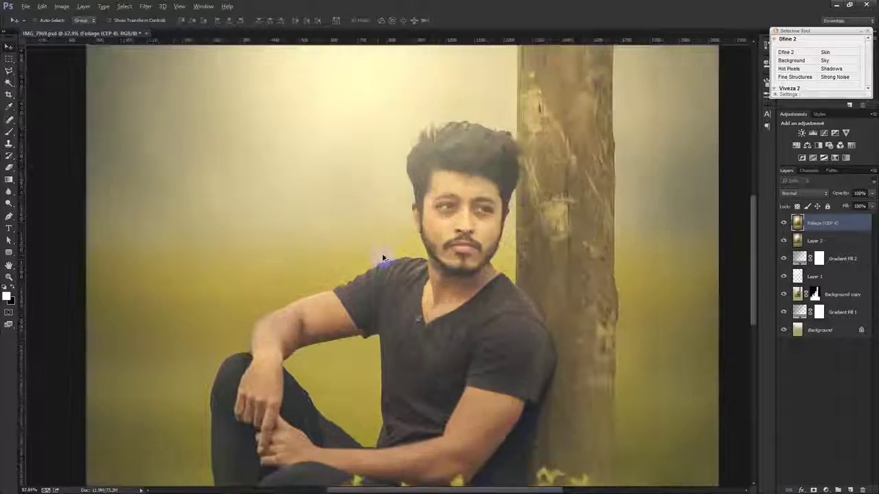
pyautogui.scroll(3, 383, 258)
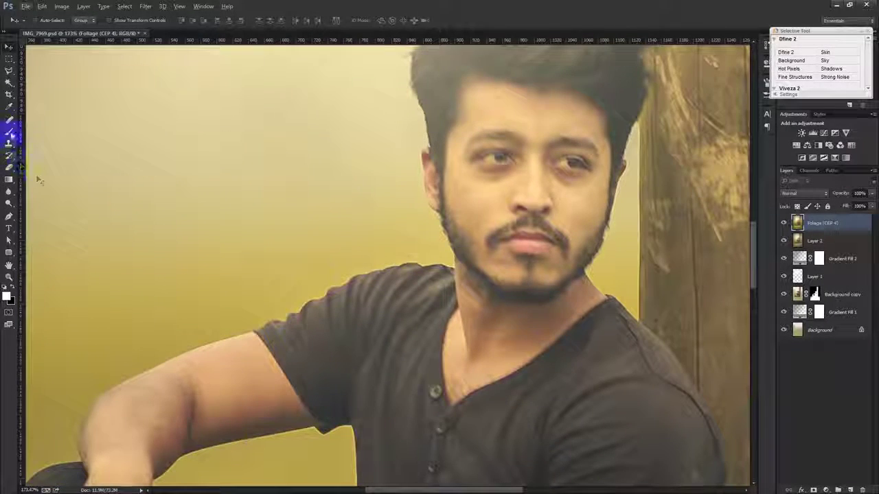
pyautogui.rightClick(8, 121)
pyautogui.click(41, 118)
pyautogui.scroll(2, 350, 143)
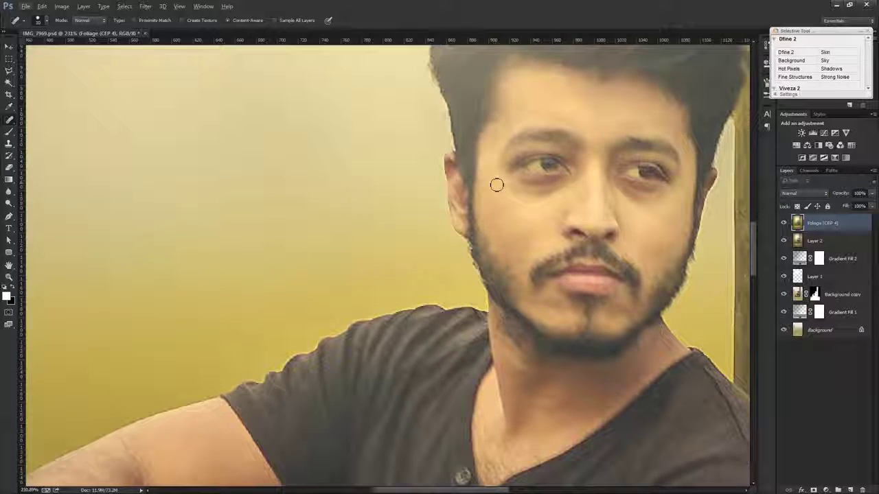
pyautogui.click(519, 205)
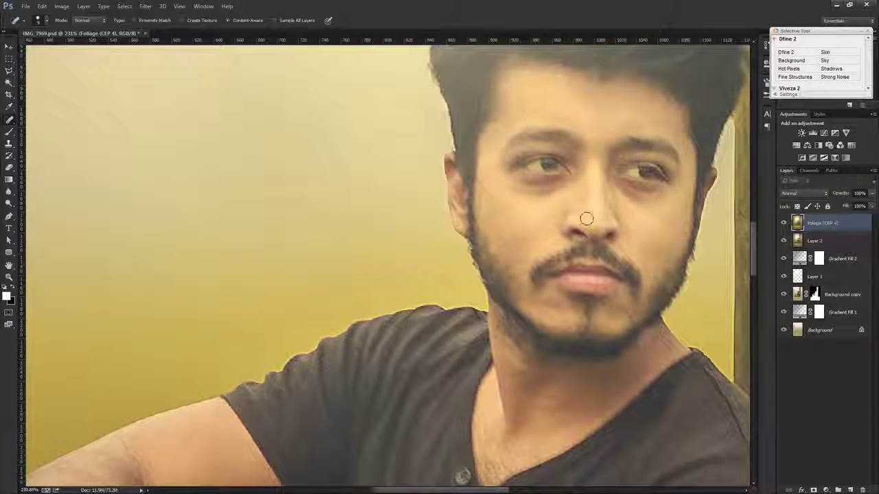
pyautogui.click(584, 184)
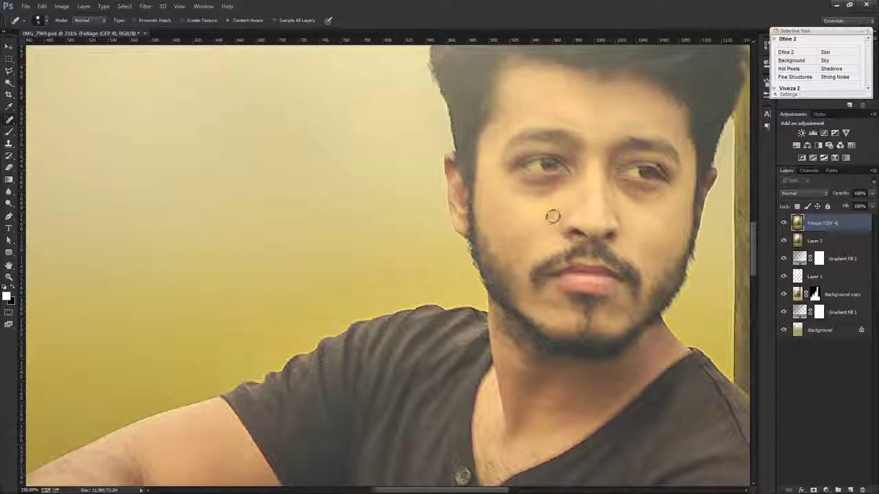
pyautogui.keyDown('alt'); pyautogui.click(387, 370); pyautogui.keyUp('alt')
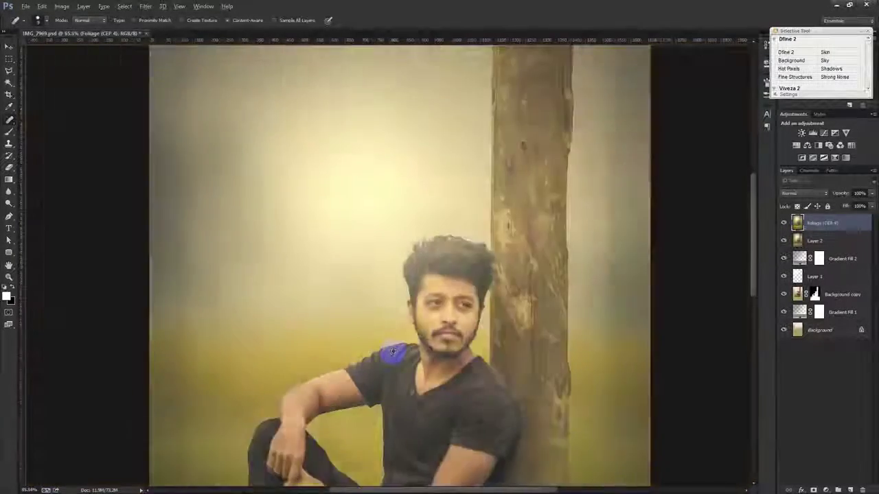
pyautogui.keyDown('alt'); pyautogui.click(393, 352); pyautogui.keyUp('alt')
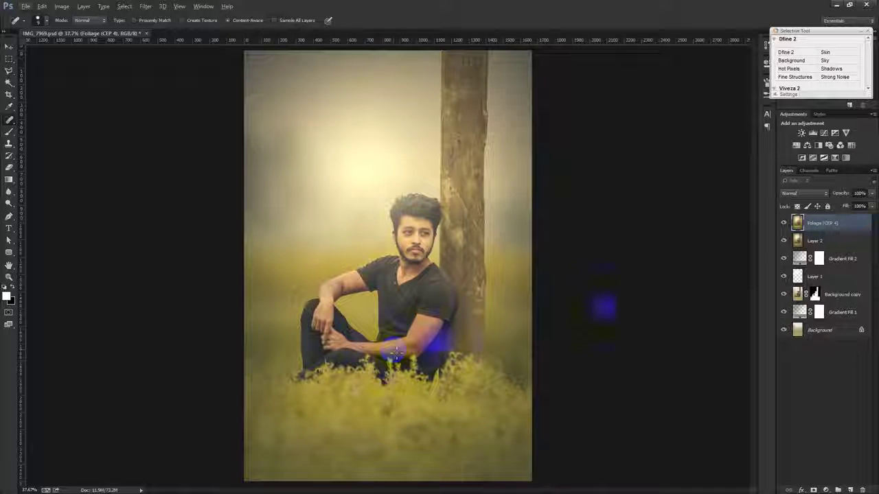
pyautogui.moveTo(750, 265); pyautogui.dragTo(836, 255)
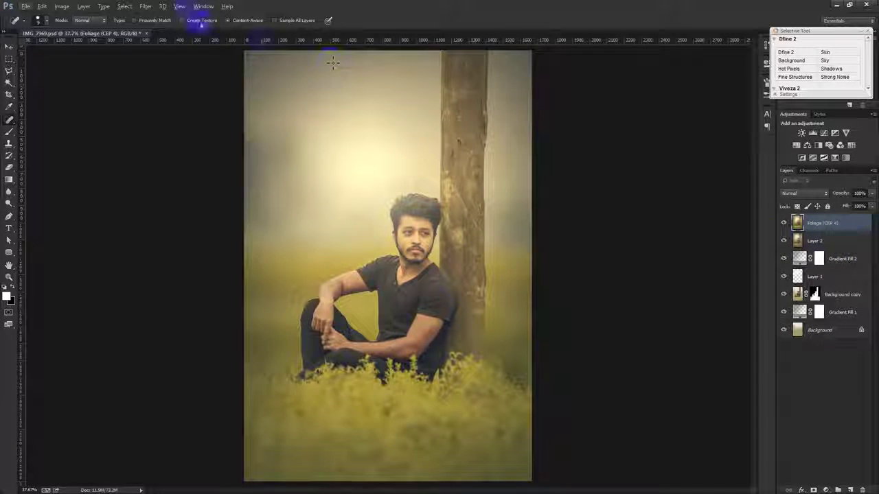
# In Camera Raw, darken the bottom grass with a graduated filter at -0.70 exposure.
pyautogui.click(146, 6)
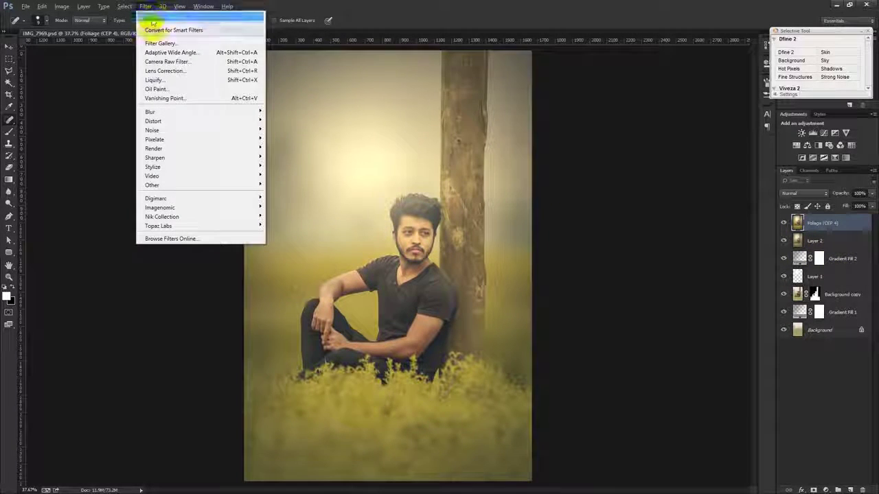
pyautogui.click(159, 62)
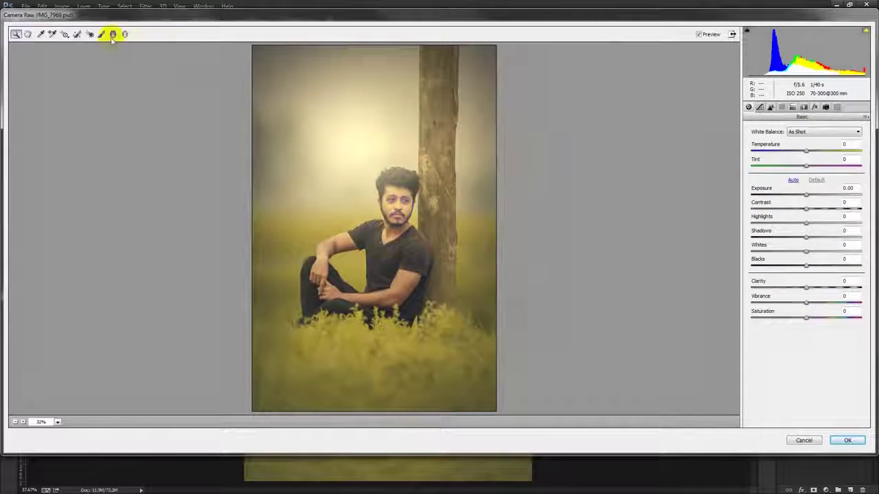
pyautogui.click(114, 34)
pyautogui.moveTo(420, 397); pyautogui.dragTo(395, 313)
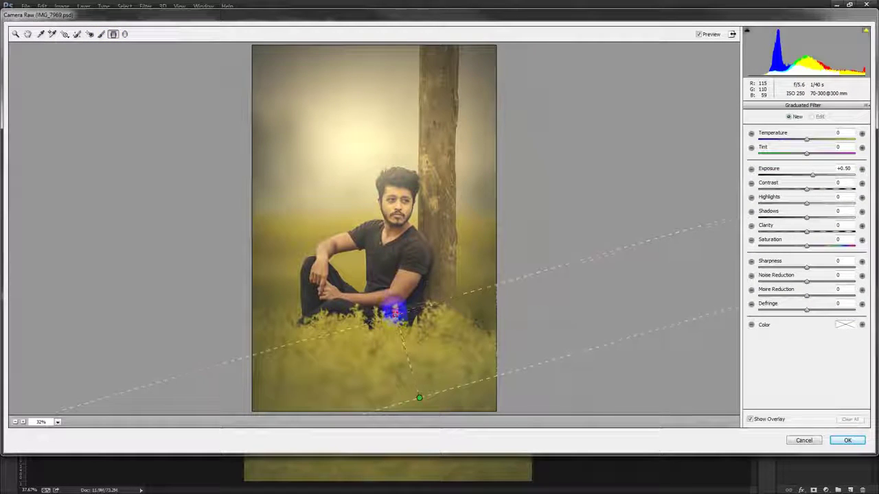
pyautogui.moveTo(810, 175); pyautogui.dragTo(799, 181)
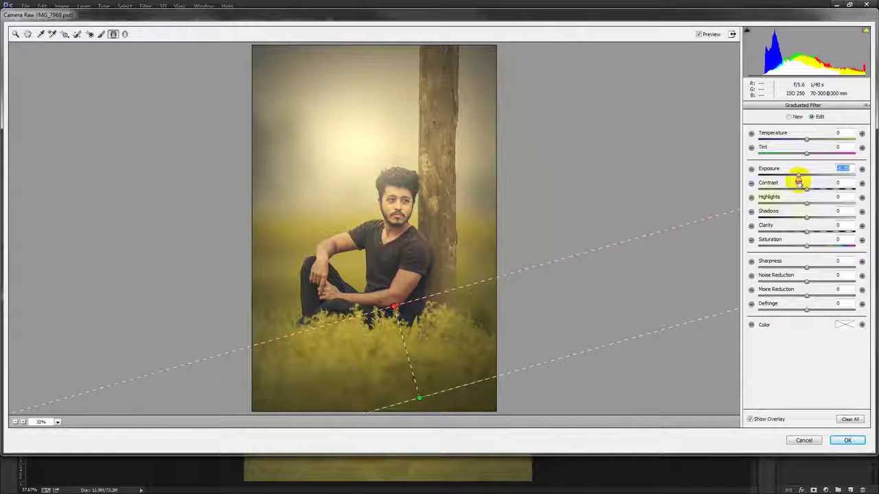
pyautogui.moveTo(393, 307); pyautogui.dragTo(410, 275)
pyautogui.moveTo(420, 398); pyautogui.dragTo(420, 375)
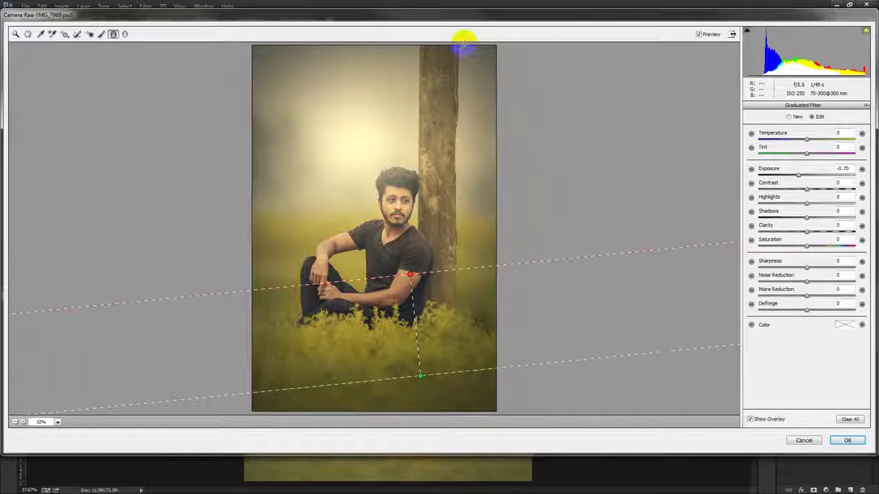
# Darken the top of the image with a second graduated filter at -0.95 exposure.
pyautogui.moveTo(465, 45); pyautogui.dragTo(420, 135)
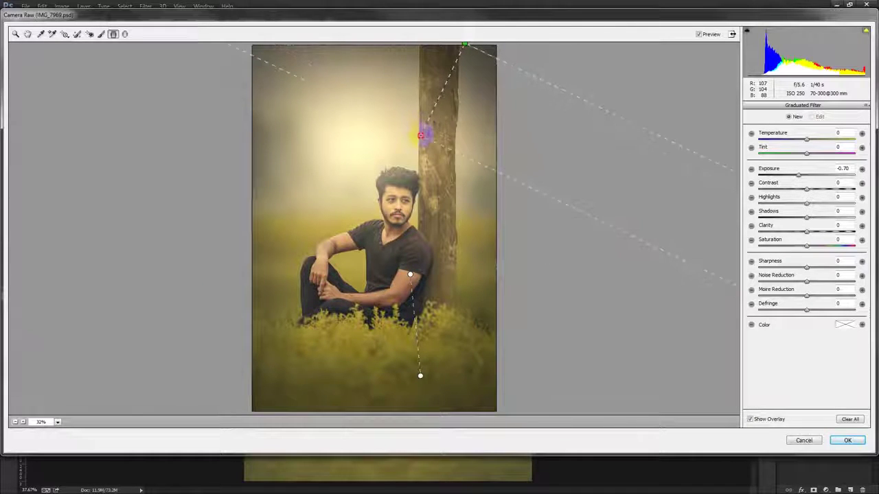
pyautogui.moveTo(799, 175); pyautogui.dragTo(795, 176)
pyautogui.moveTo(464, 44)
pyautogui.mouseDown()
pyautogui.moveTo(473, 18)
pyautogui.moveTo(458, 7)
pyautogui.moveTo(398, 149)
pyautogui.moveTo(403, 168)
pyautogui.mouseUp()
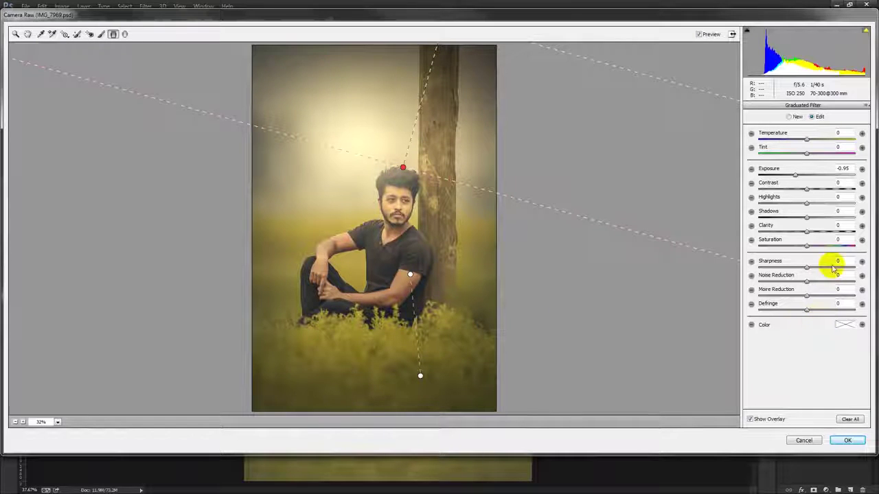
# Darken outside a large radial filter around the man, then apply the Camera Raw edits.
pyautogui.click(125, 34)
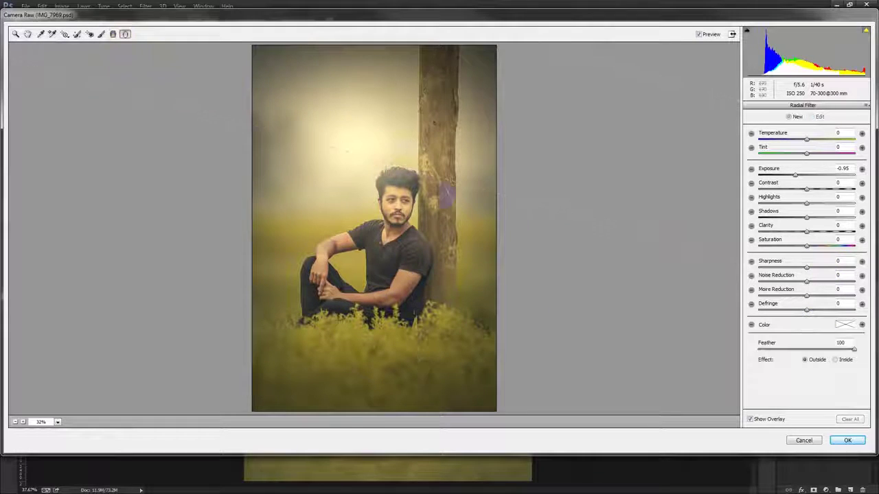
pyautogui.moveTo(390, 183); pyautogui.dragTo(506, 295)
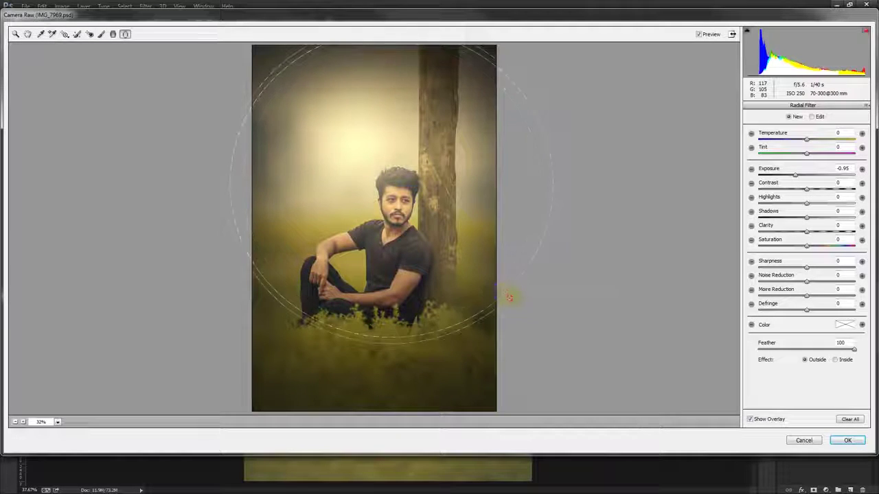
pyautogui.moveTo(459, 243); pyautogui.dragTo(452, 256)
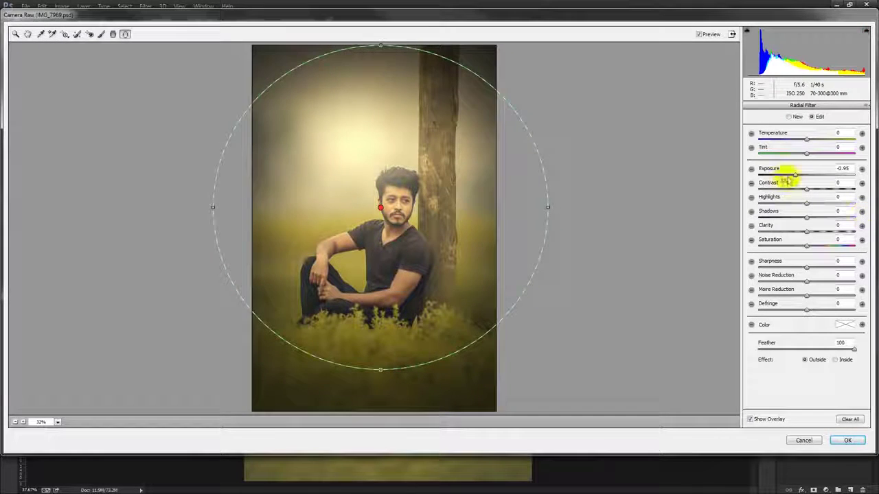
pyautogui.moveTo(794, 176); pyautogui.dragTo(796, 175)
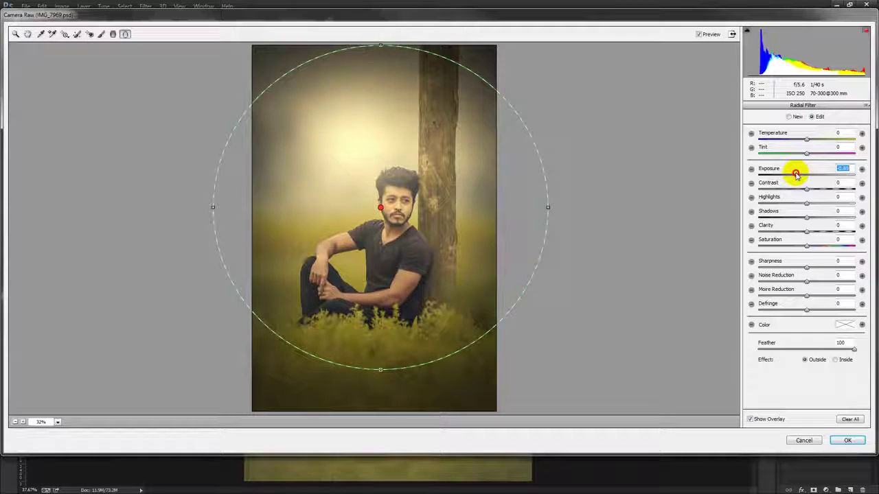
pyautogui.click(847, 440)
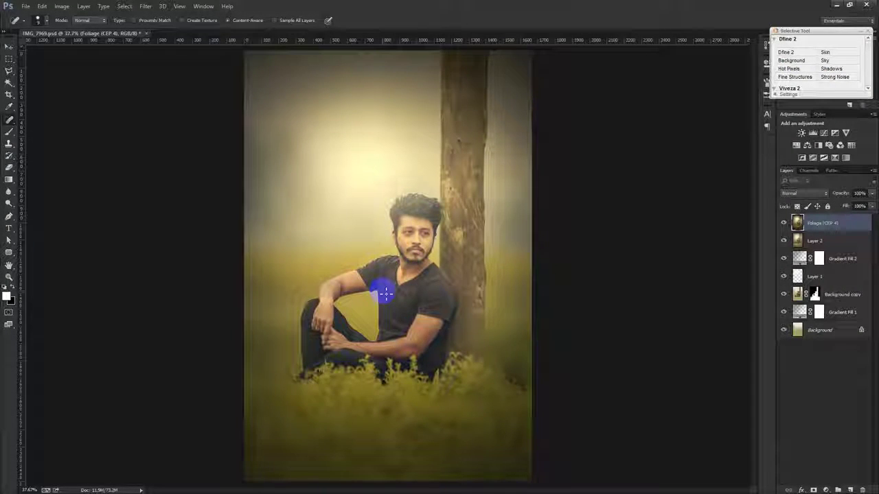
# Add a Color Lookup adjustment layer and step through 3DLUT files to DropBlues.3DL.
pyautogui.hotkey('ctrl', 'z')
pyautogui.hotkey('ctrl', 'z')
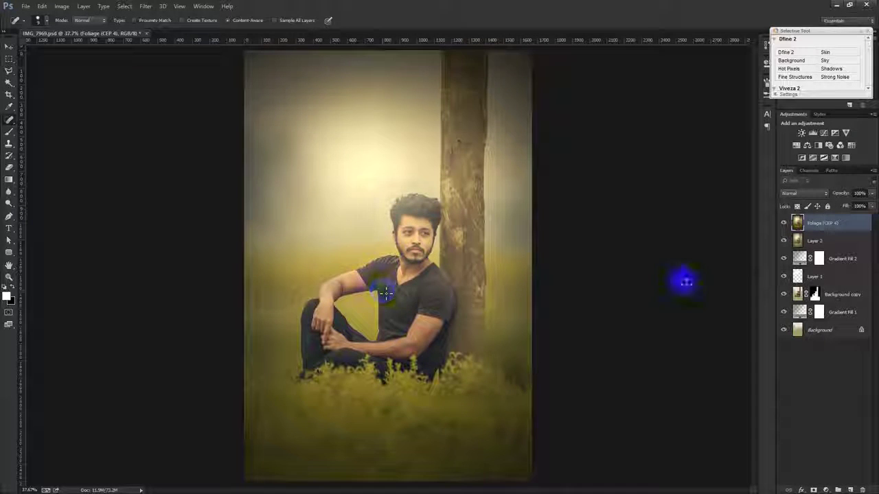
pyautogui.click(826, 489)
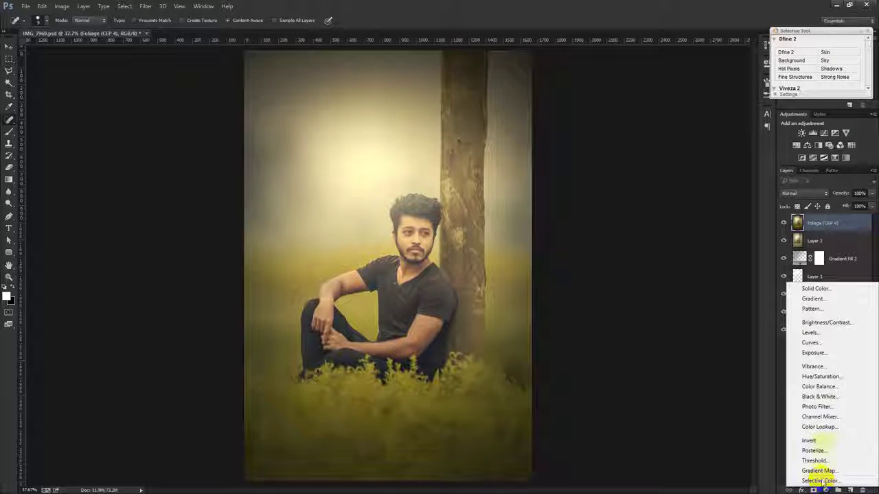
pyautogui.click(823, 427)
pyautogui.click(690, 86)
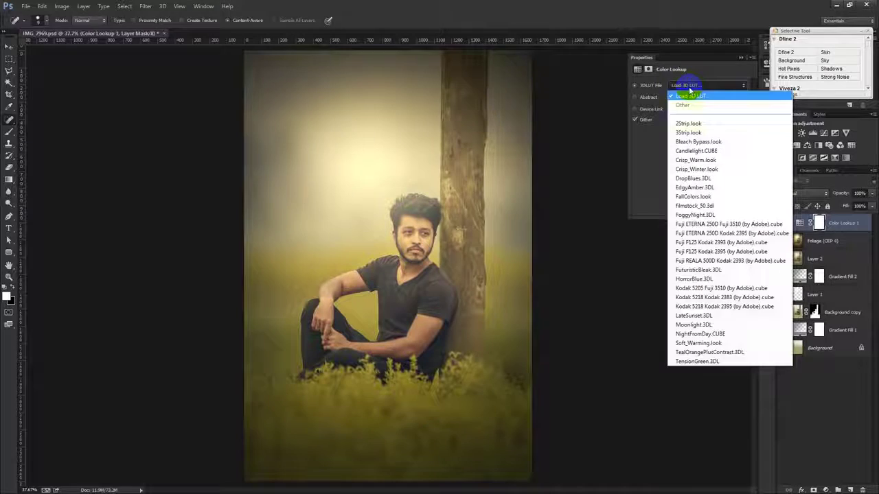
pyautogui.click(690, 123)
pyautogui.press('Down')
pyautogui.press('Down')
pyautogui.press('Down')
pyautogui.press('Down')
pyautogui.press('Down')
pyautogui.press('Down')
pyautogui.press('Down')
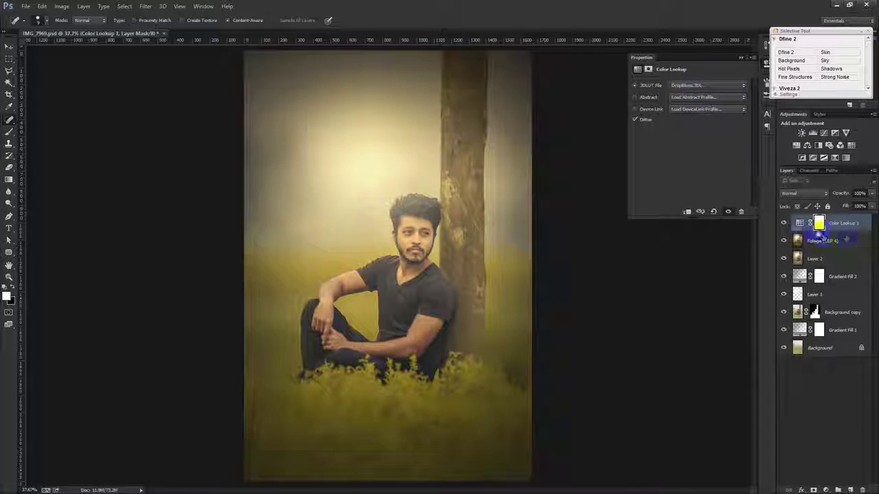
# Compare the image with and without the lookup layer, then save the document.
pyautogui.click(785, 225)
pyautogui.click(785, 225)
pyautogui.click(785, 225)
pyautogui.click(786, 225)
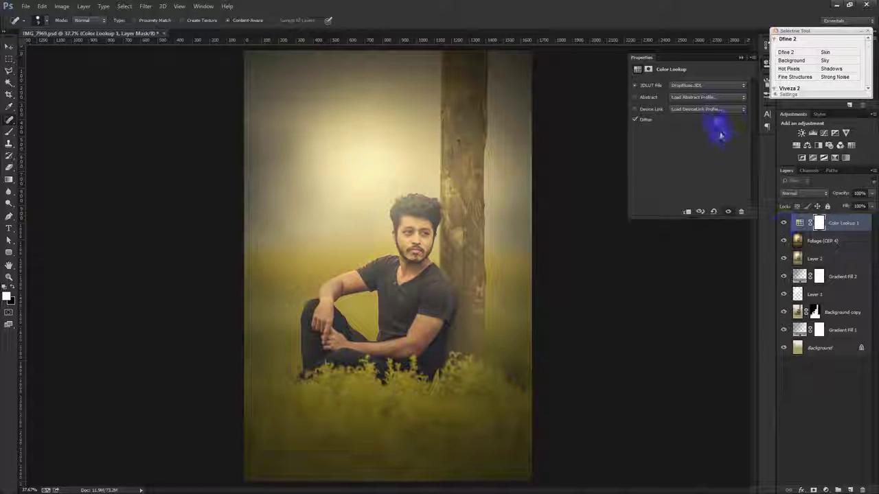
pyautogui.click(743, 57)
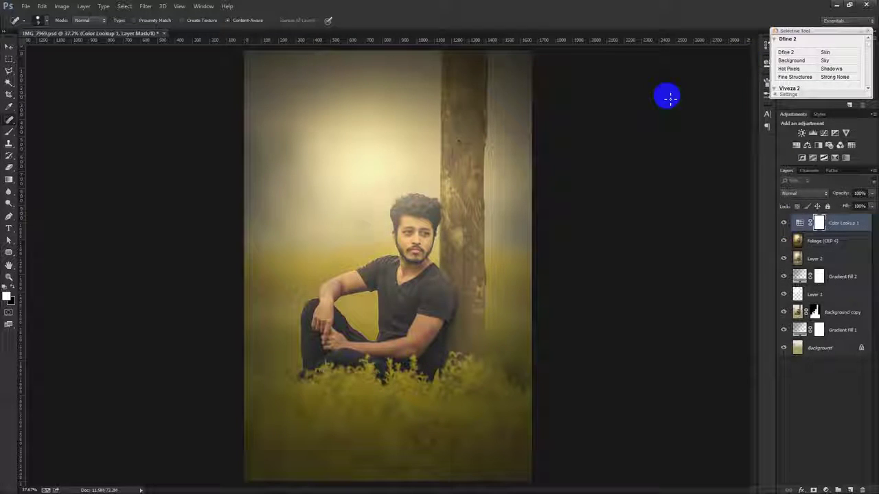
pyautogui.click(9, 46)
pyautogui.hotkey('ctrl', 's')
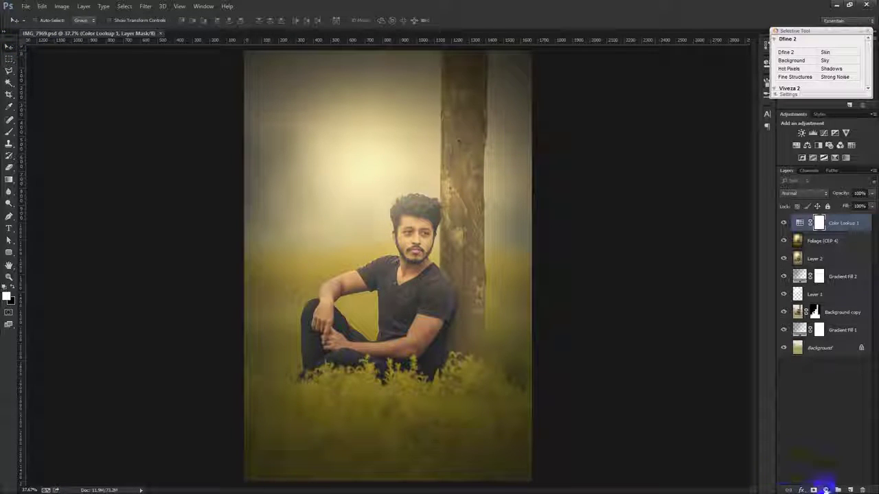
# Add a Curves layer with shadow and highlight points lifting the highlights slightly, then save.
pyautogui.click(825, 489)
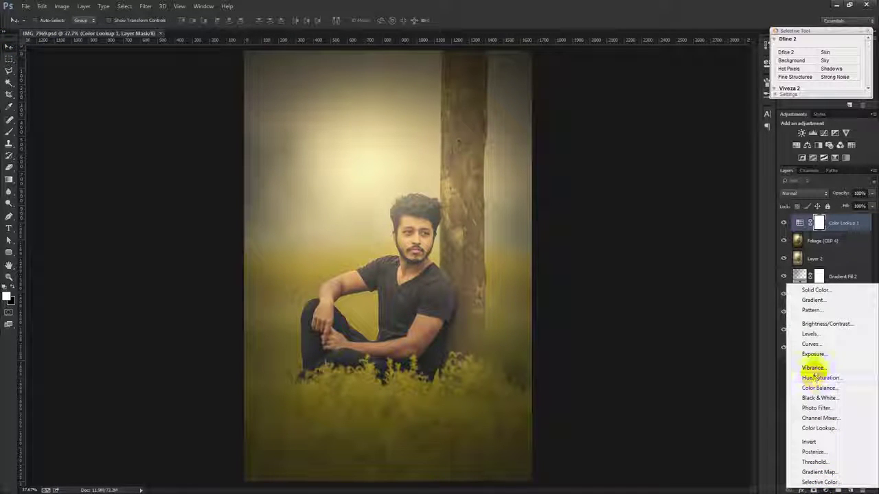
pyautogui.click(810, 343)
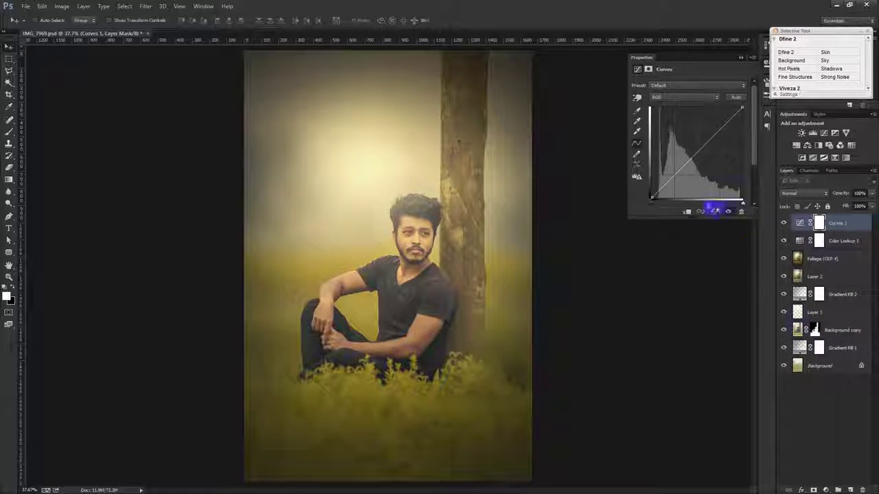
pyautogui.click(717, 132)
pyautogui.moveTo(670, 178); pyautogui.dragTo(671, 180)
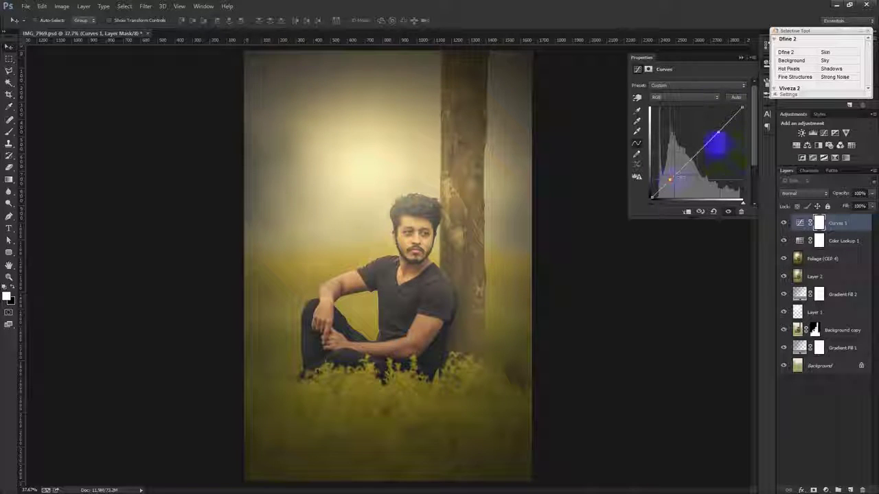
pyautogui.moveTo(719, 132); pyautogui.dragTo(718, 132)
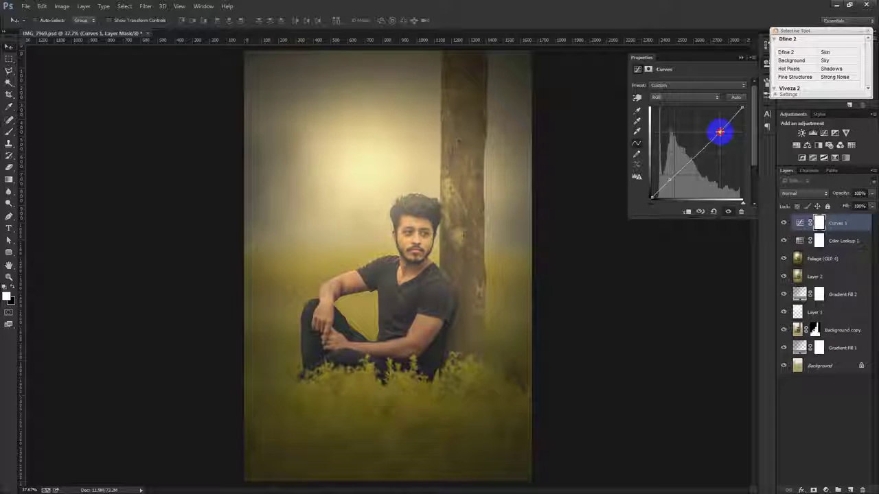
pyautogui.moveTo(717, 132); pyautogui.dragTo(720, 132)
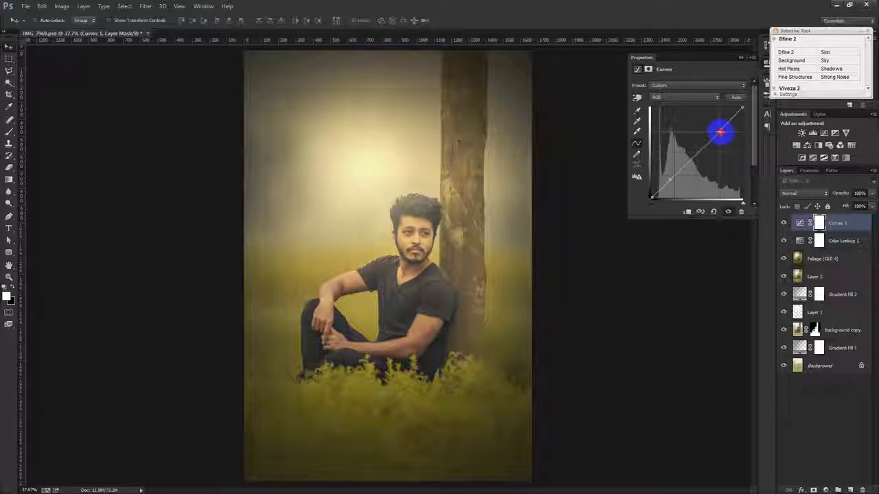
pyautogui.click(740, 57)
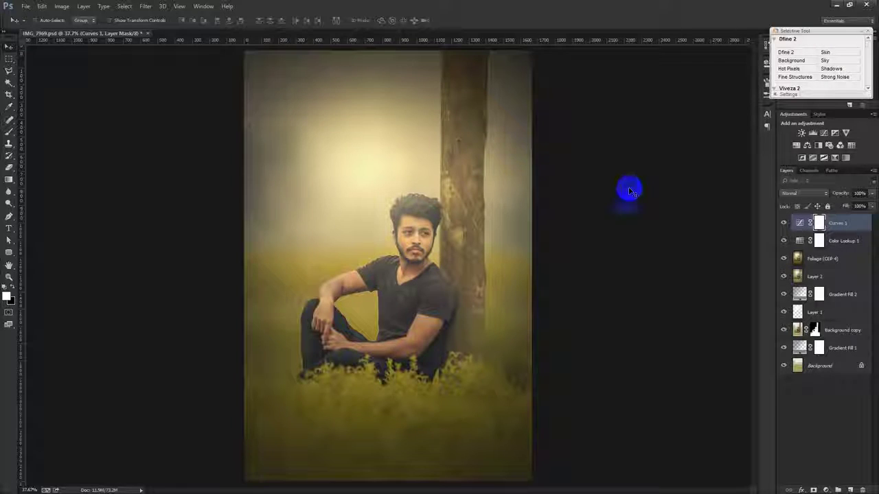
pyautogui.hotkey('ctrl', 's')
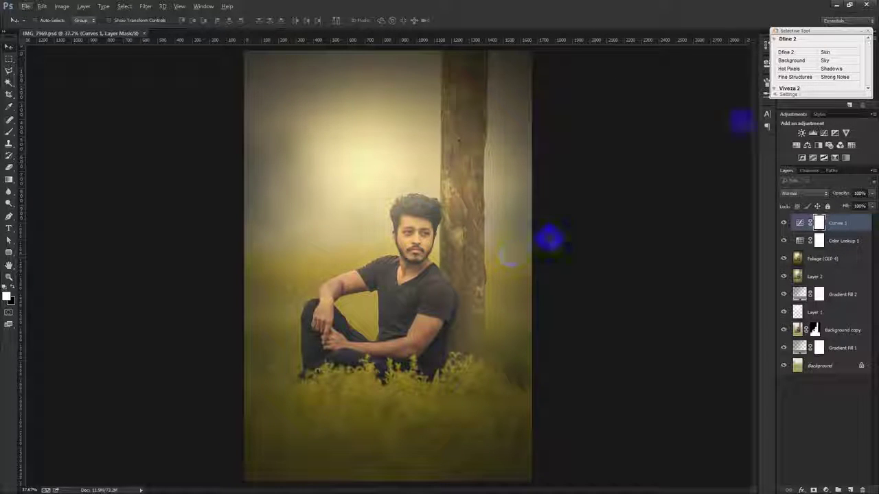
# Compare the original and final 'Modify Curves Layer' states in History, then start Save As.
pyautogui.click(767, 61)
pyautogui.moveTo(752, 410); pyautogui.dragTo(743, 92)
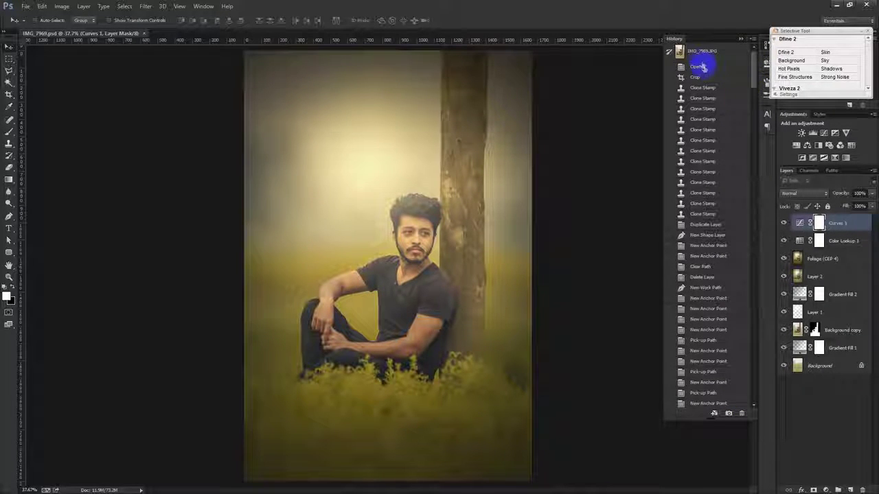
pyautogui.click(700, 53)
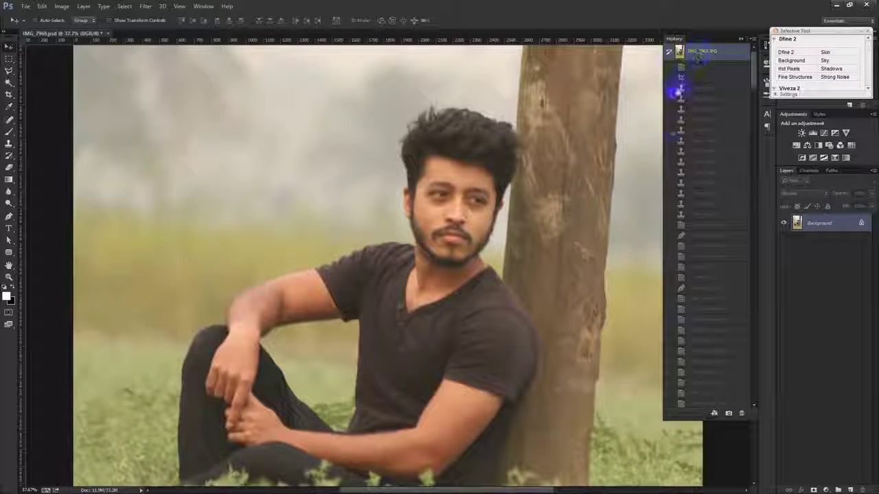
pyautogui.moveTo(753, 69); pyautogui.dragTo(774, 383)
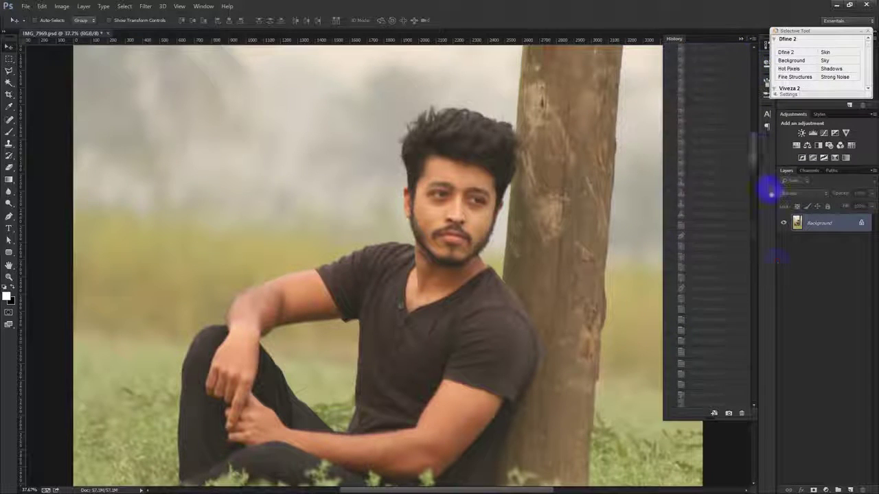
pyautogui.click(731, 402)
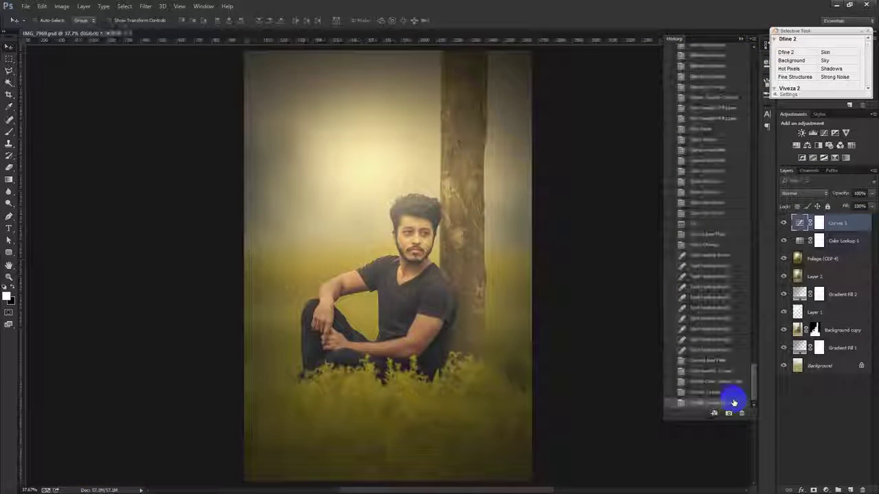
pyautogui.hotkey('ctrl', 'shift', 's')
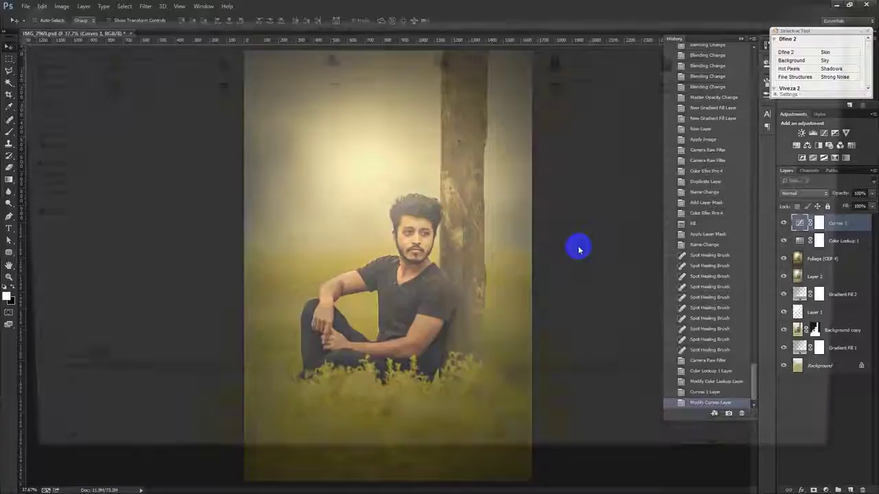
pyautogui.click(255, 379)
# Save IMG_7969 as a JPEG copy with Quality 12 (Maximum), restarting Save As once.
pyautogui.click(257, 381)
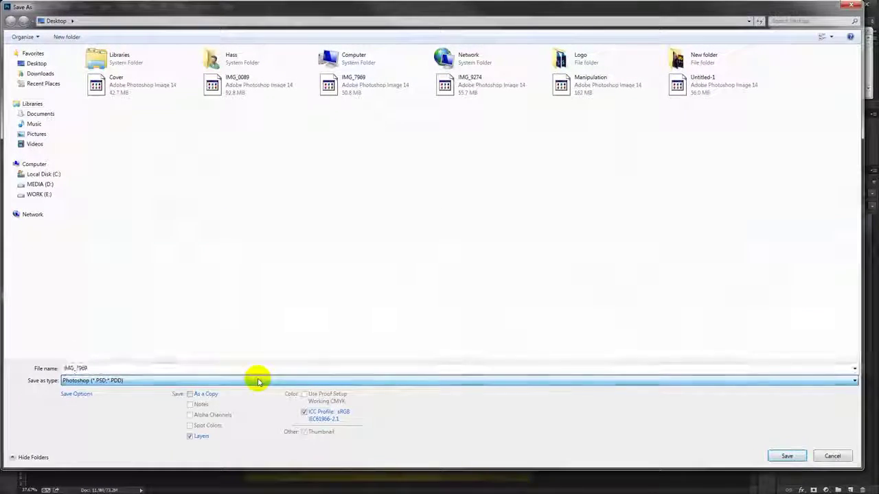
pyautogui.click(832, 454)
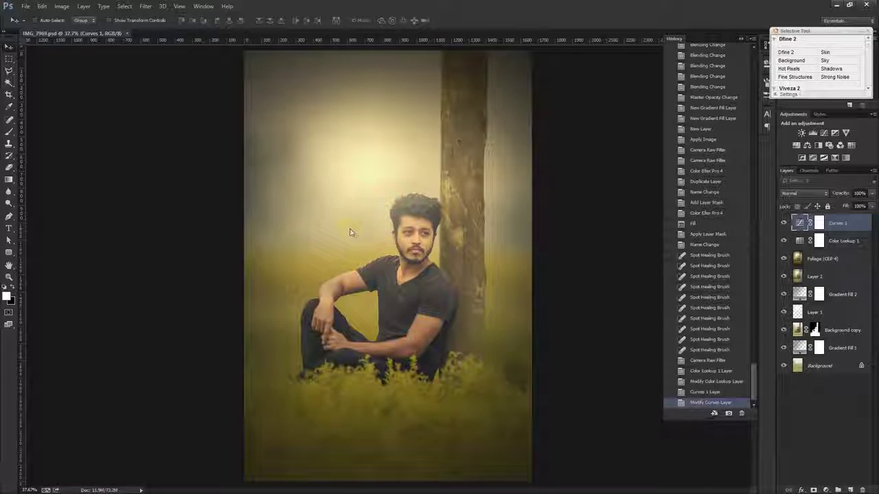
pyautogui.hotkey('ctrl', 'shift', 's')
pyautogui.click(275, 380)
pyautogui.click(335, 288)
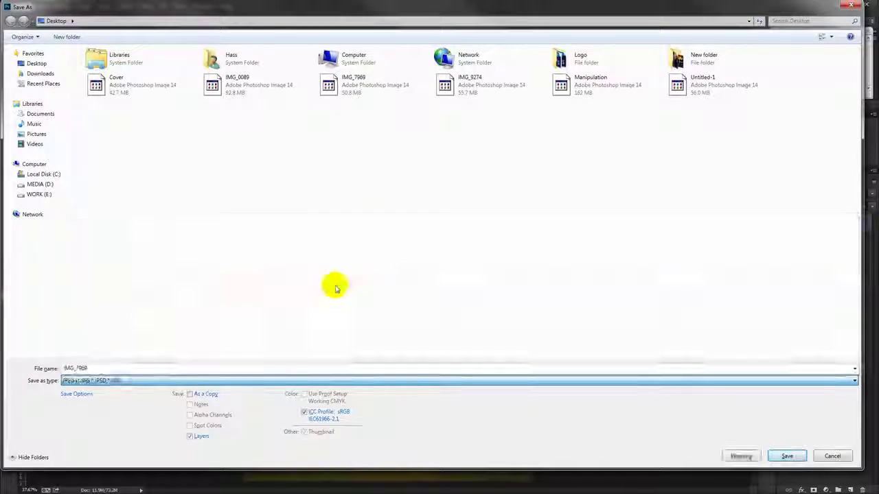
pyautogui.click(786, 455)
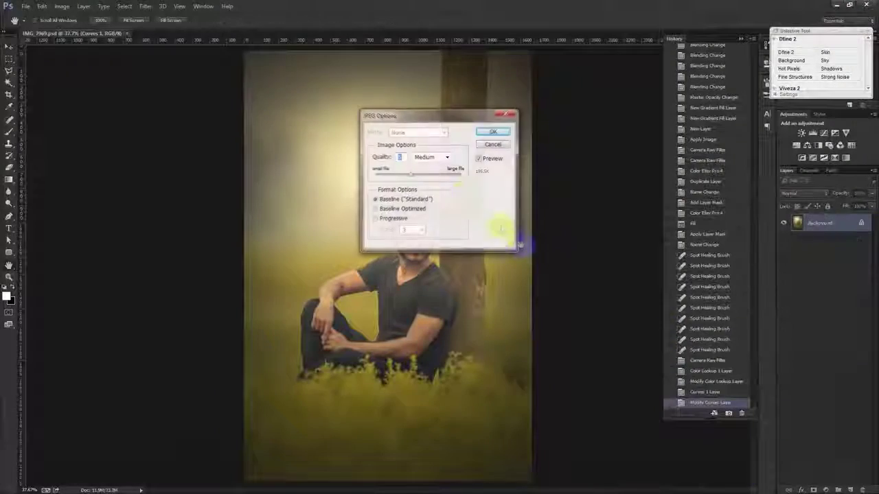
pyautogui.moveTo(421, 174); pyautogui.dragTo(463, 173)
pyautogui.click(489, 133)
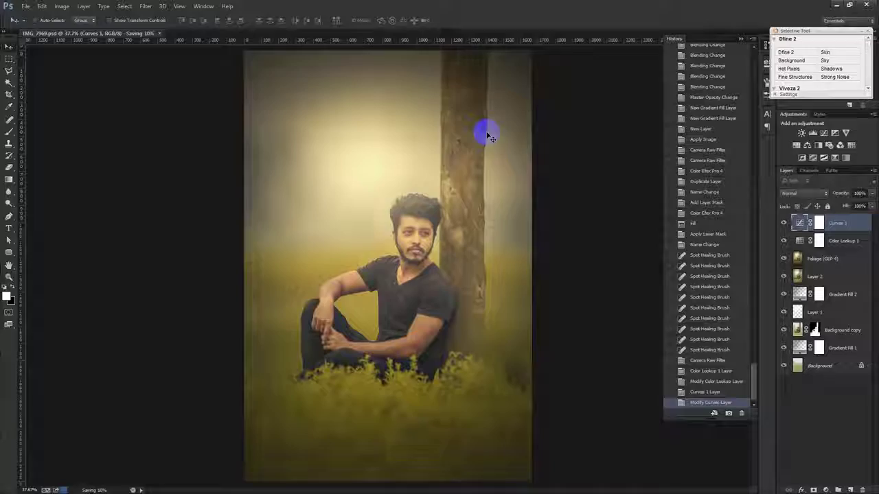